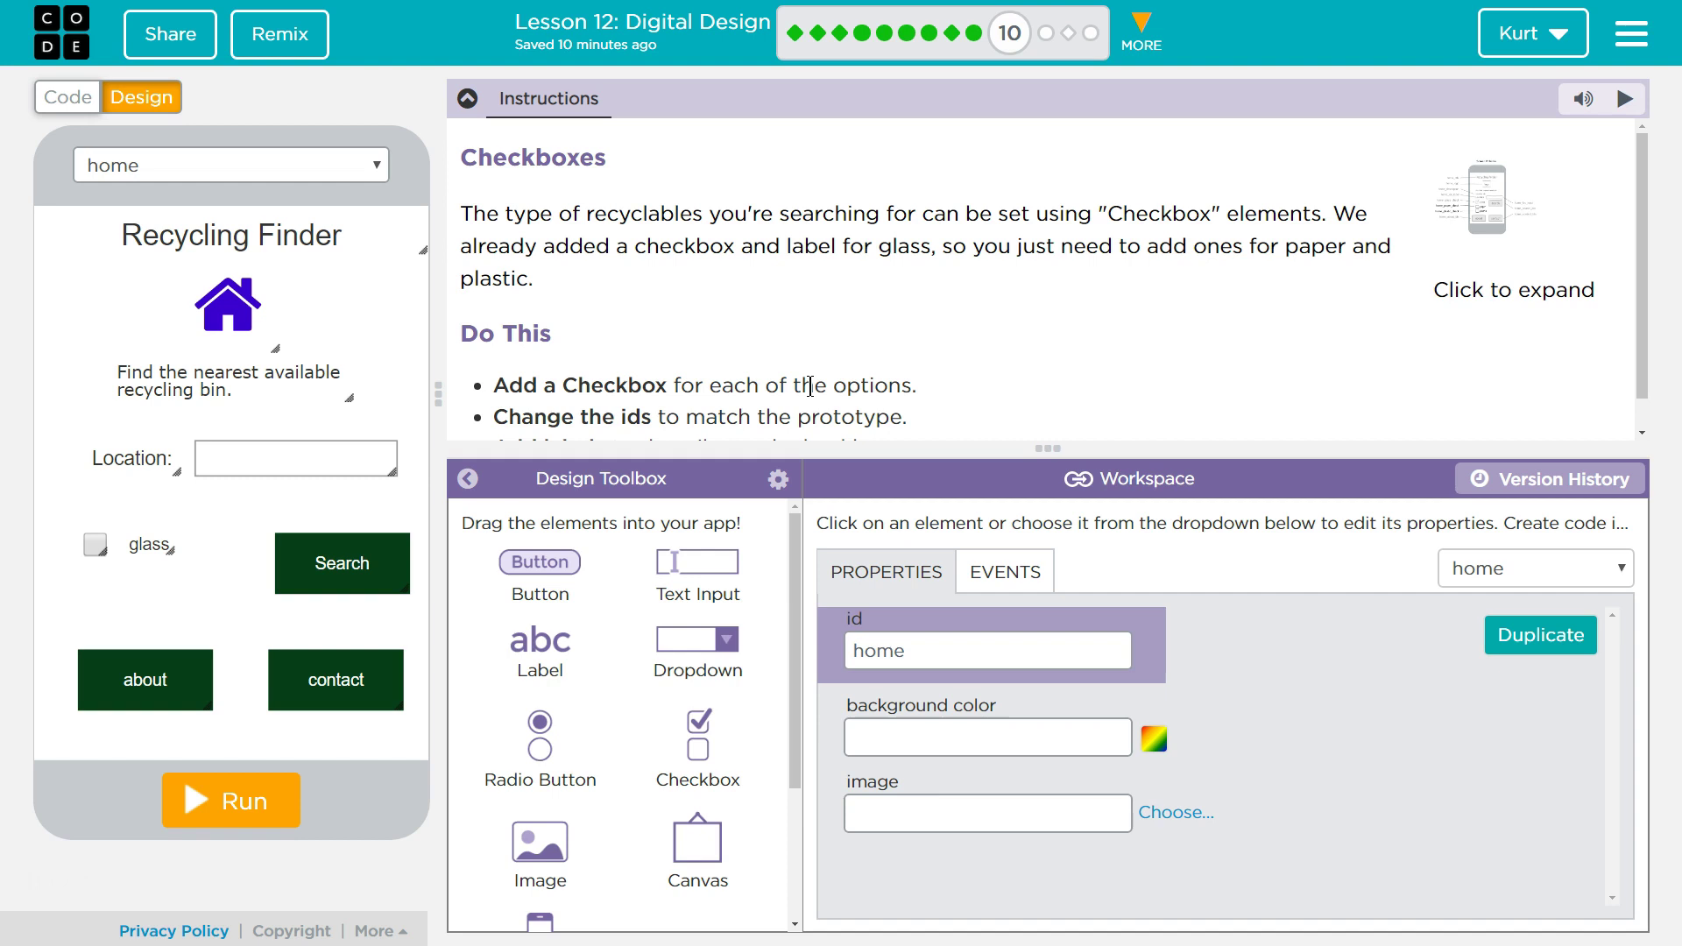
- Drop a new checkbox under the glass checkbox and set its width and height to 20
{"action": "left_click", "coordinate": [803, 328]}
{"action": "scroll", "coordinate": [1036, 279], "scroll_direction": "down", "scroll_amount": 1}
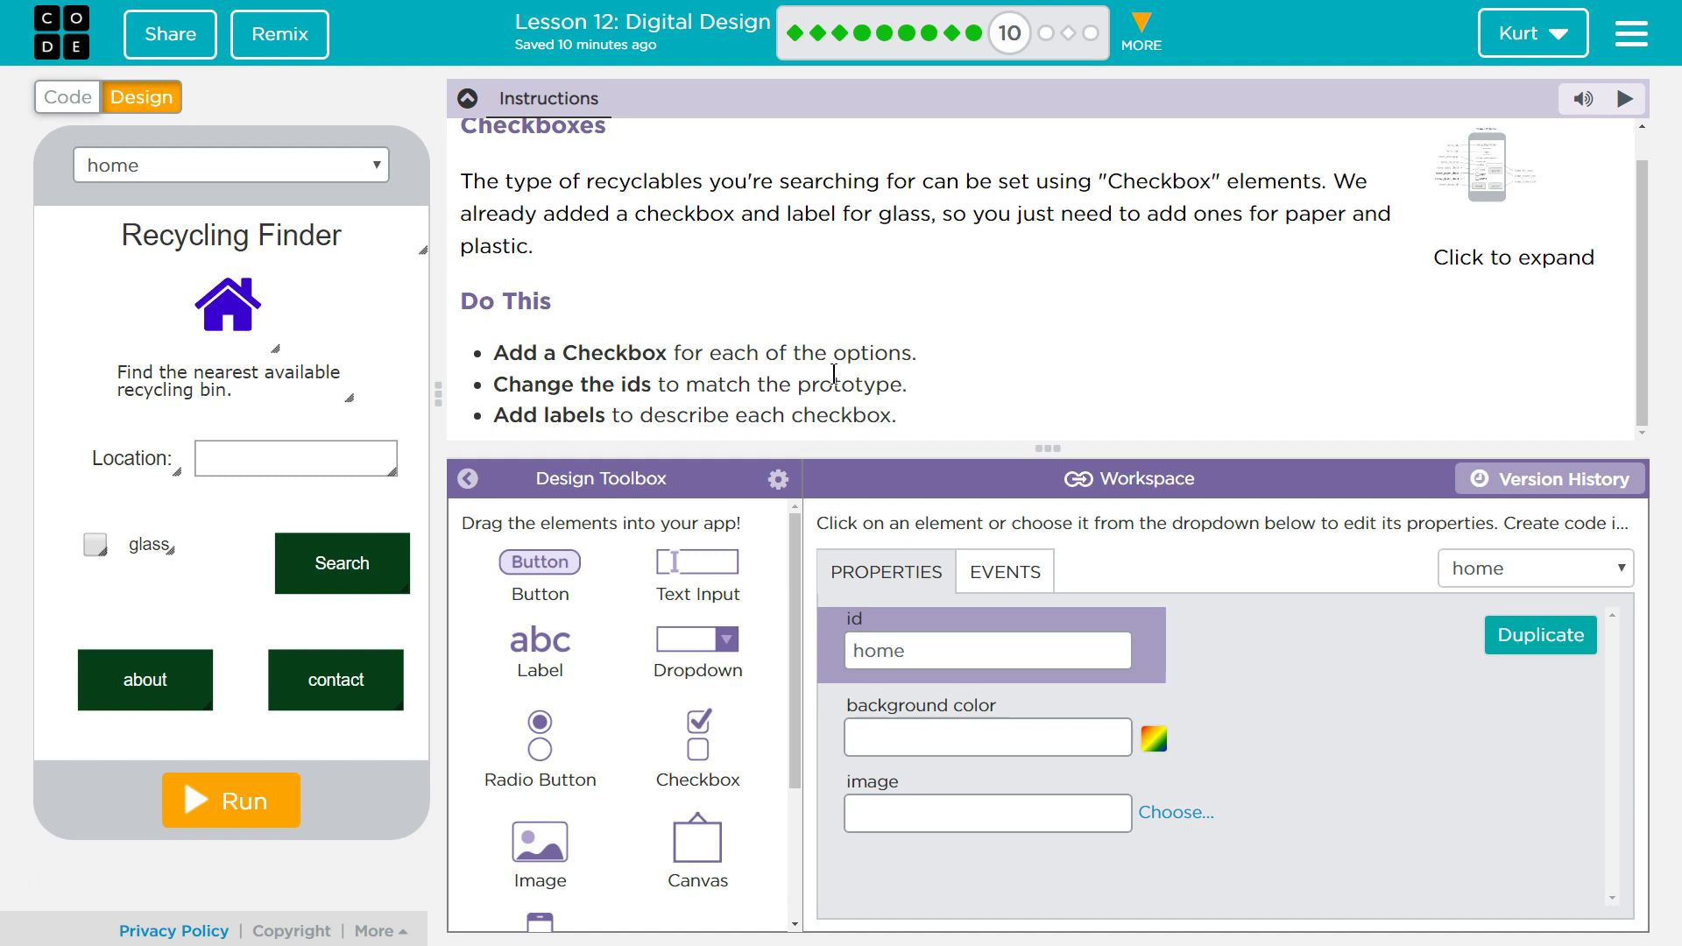
{"action": "left_click", "coordinate": [794, 410]}
{"action": "left_click_drag", "start_coordinate": [689, 740], "coordinate": [93, 590]}
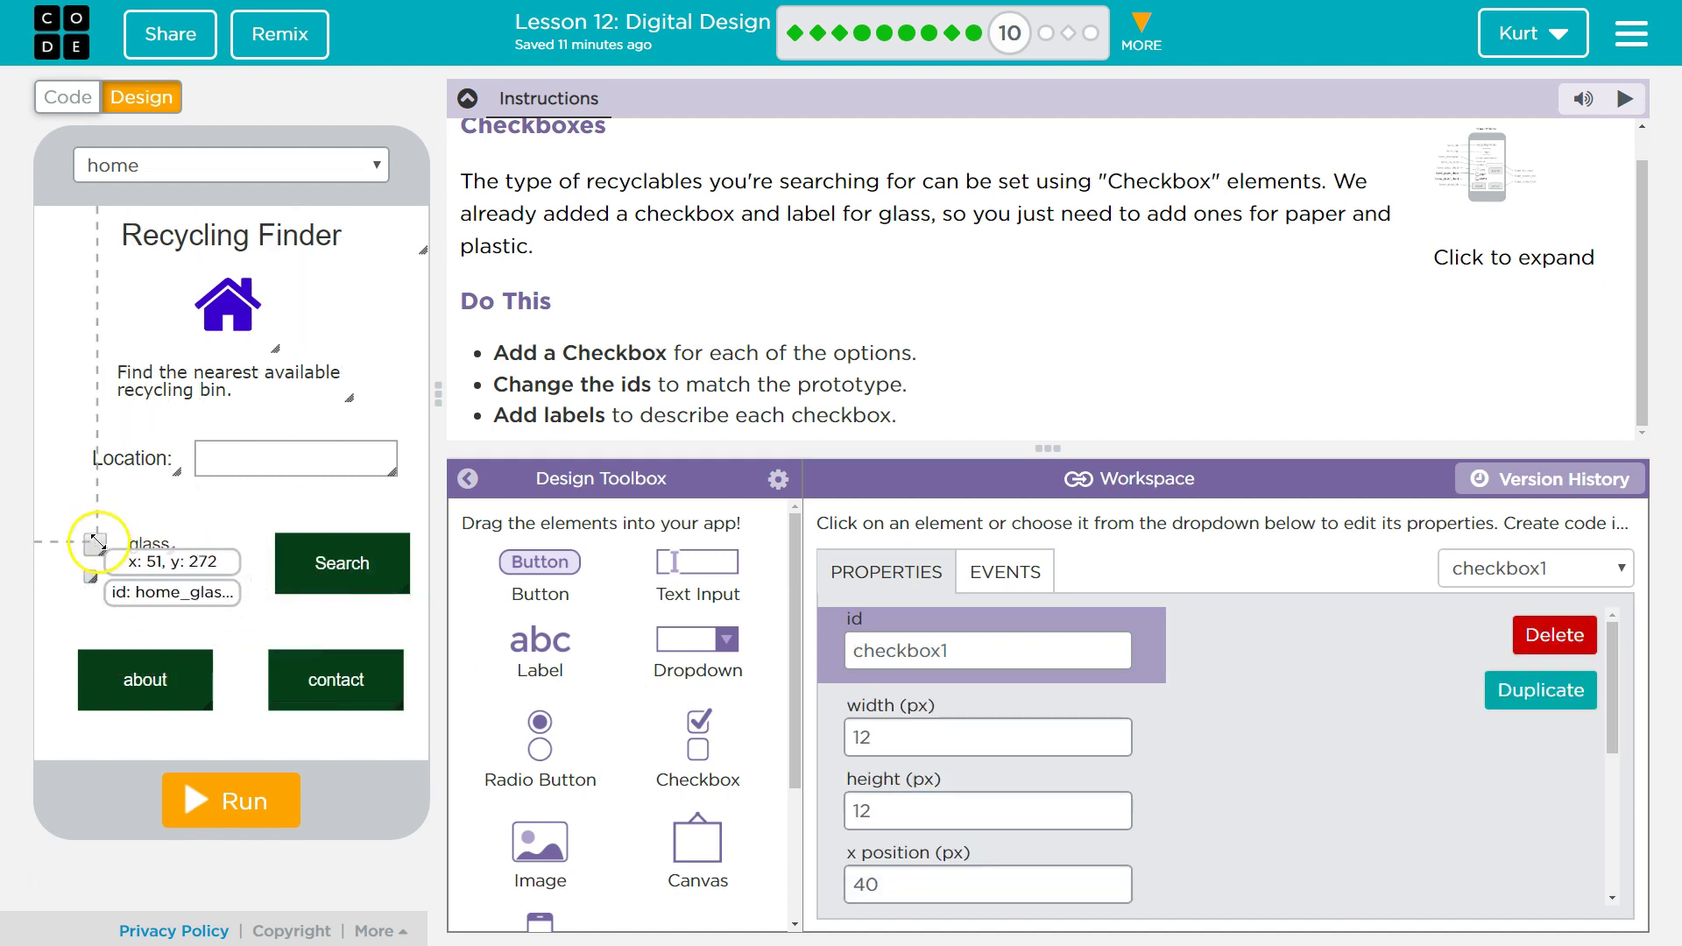
{"action": "left_click_drag", "start_coordinate": [83, 544], "coordinate": [94, 544]}
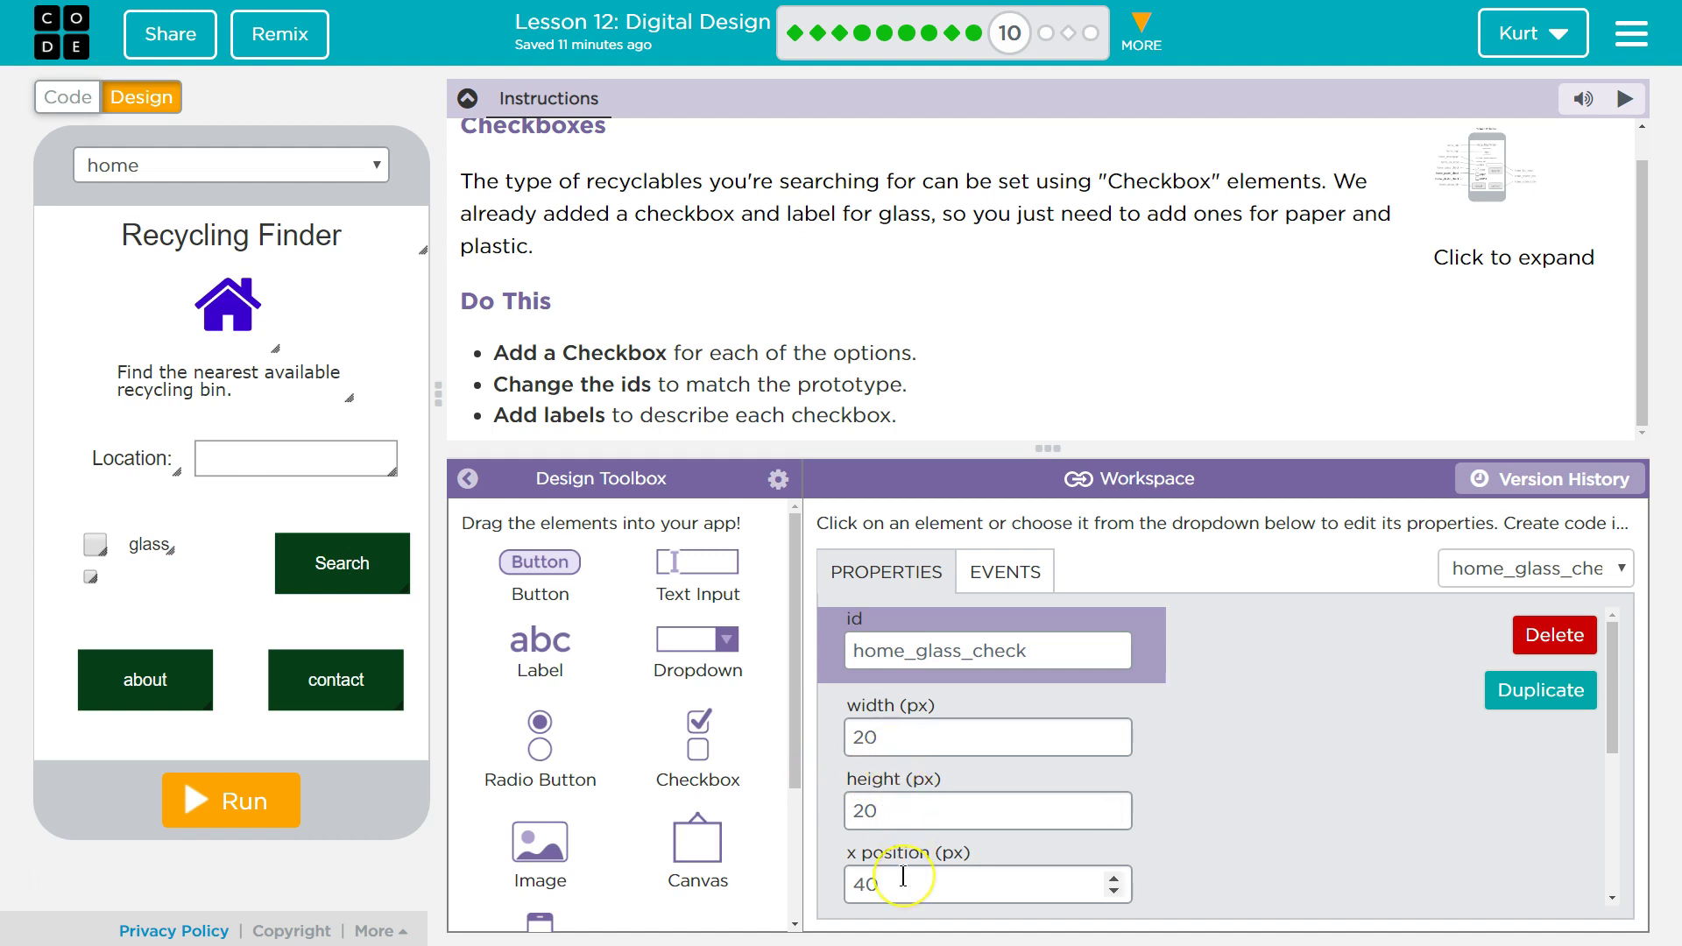
{"action": "scroll", "coordinate": [901, 880], "scroll_direction": "down", "scroll_amount": 1}
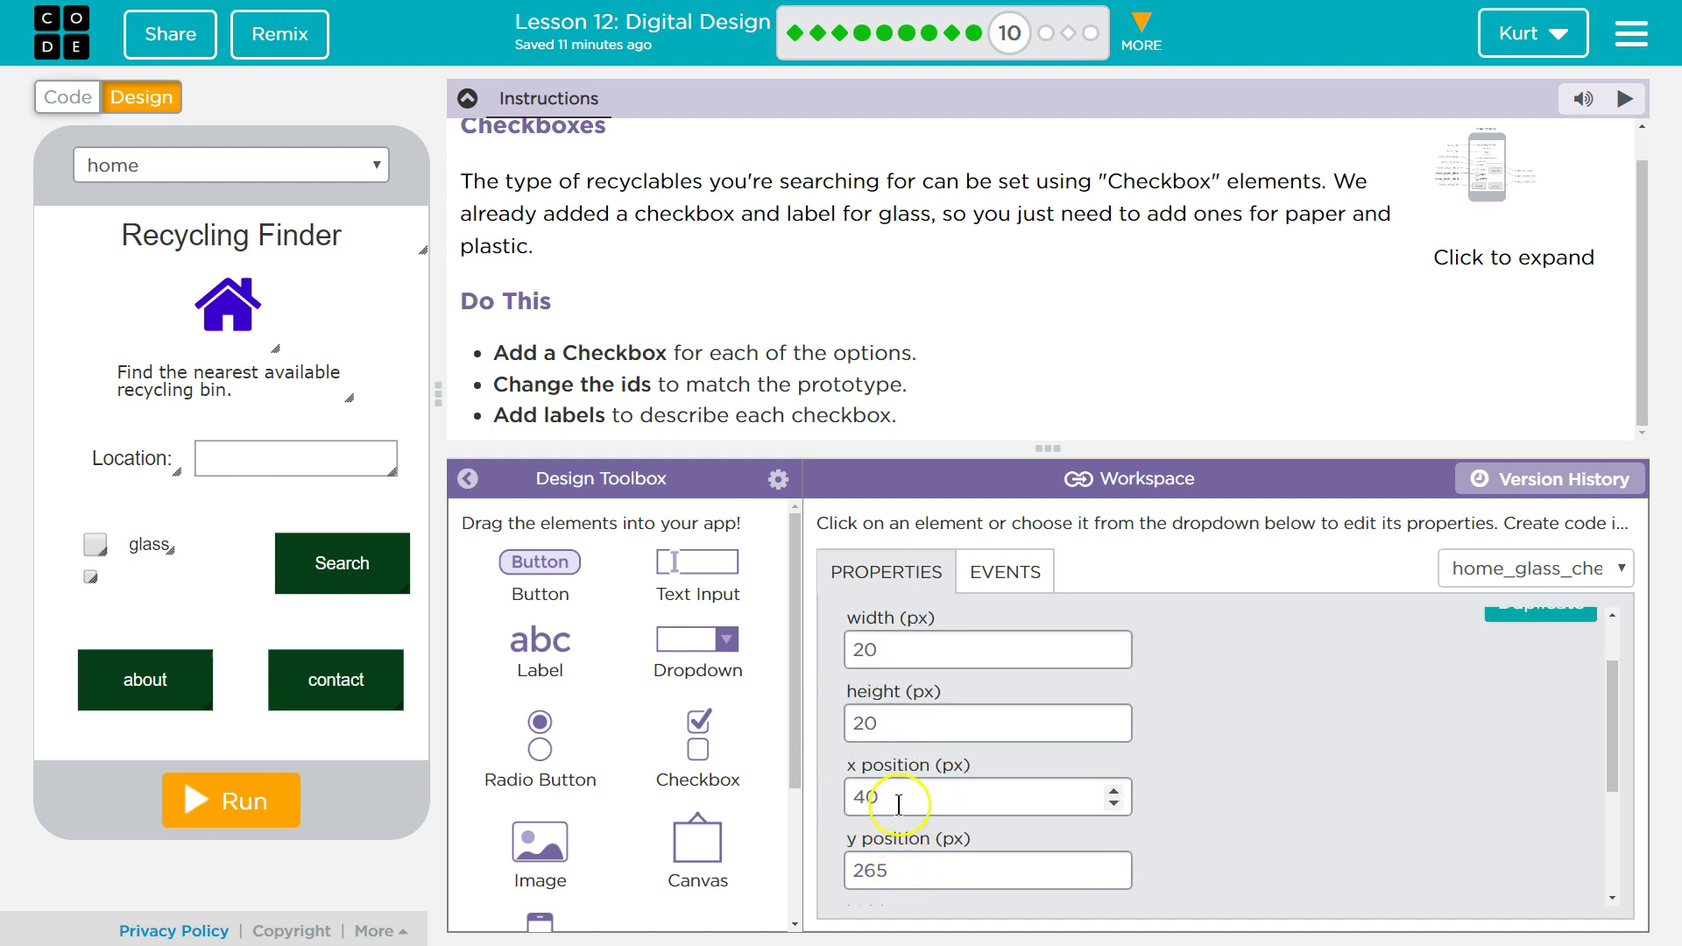
{"action": "left_click", "coordinate": [89, 577]}
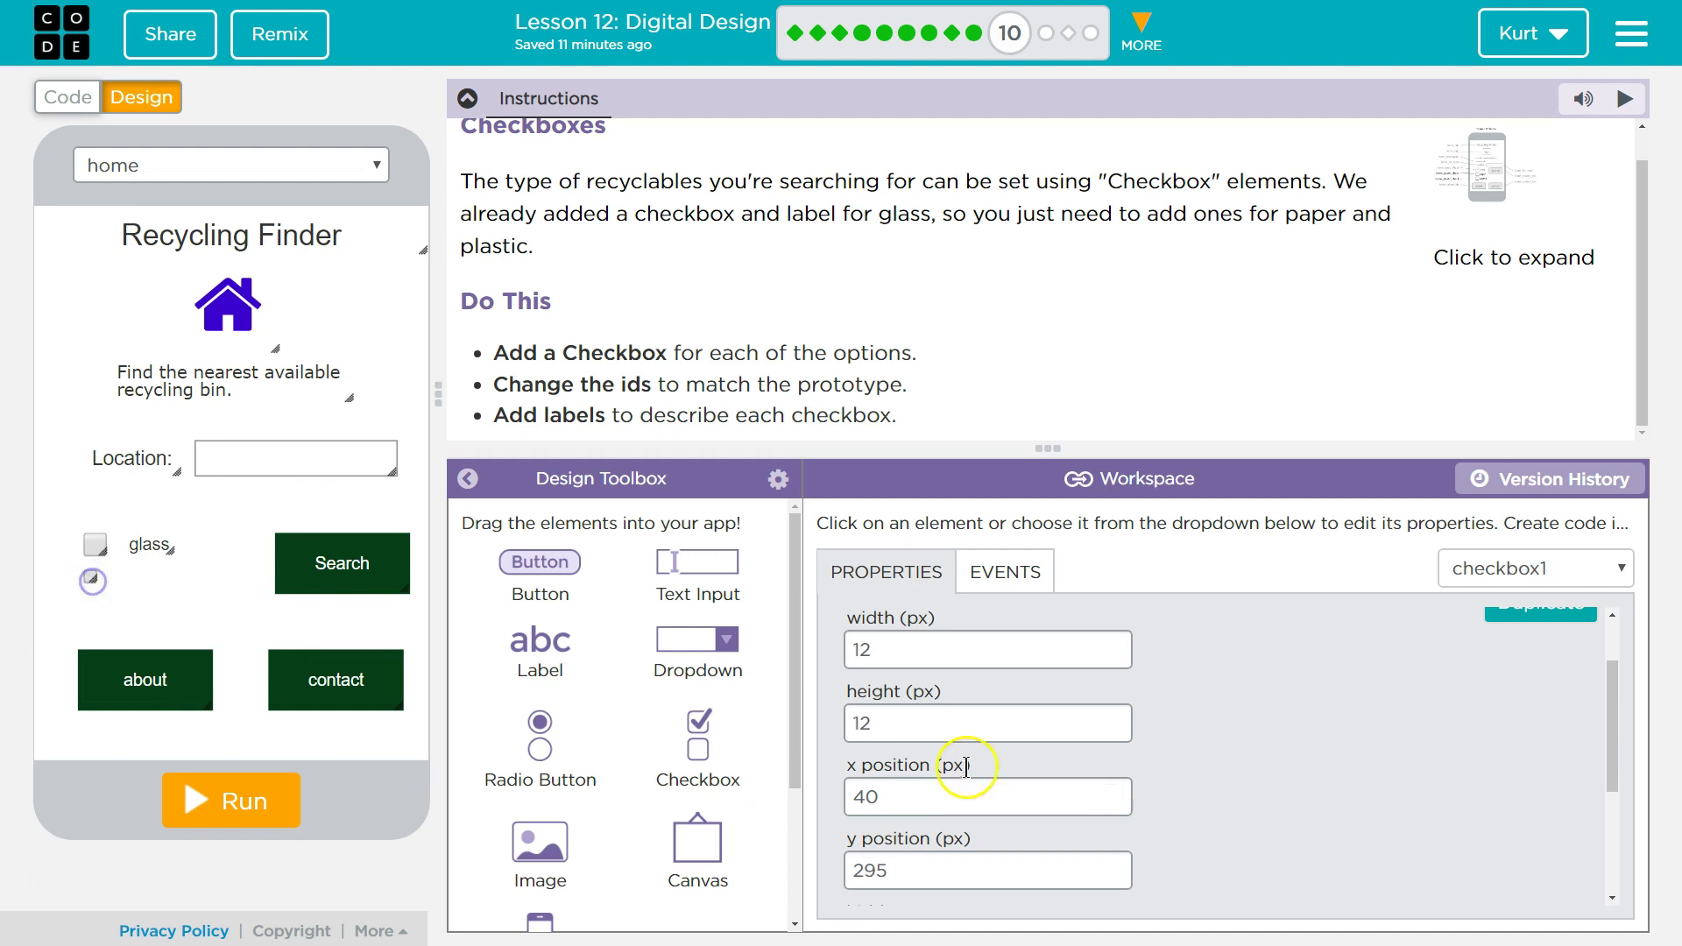
{"action": "left_click", "coordinate": [1119, 649]}
{"action": "type", "text": "20"}
{"action": "double_click", "coordinate": [845, 726]}
{"action": "type", "text": "20"}
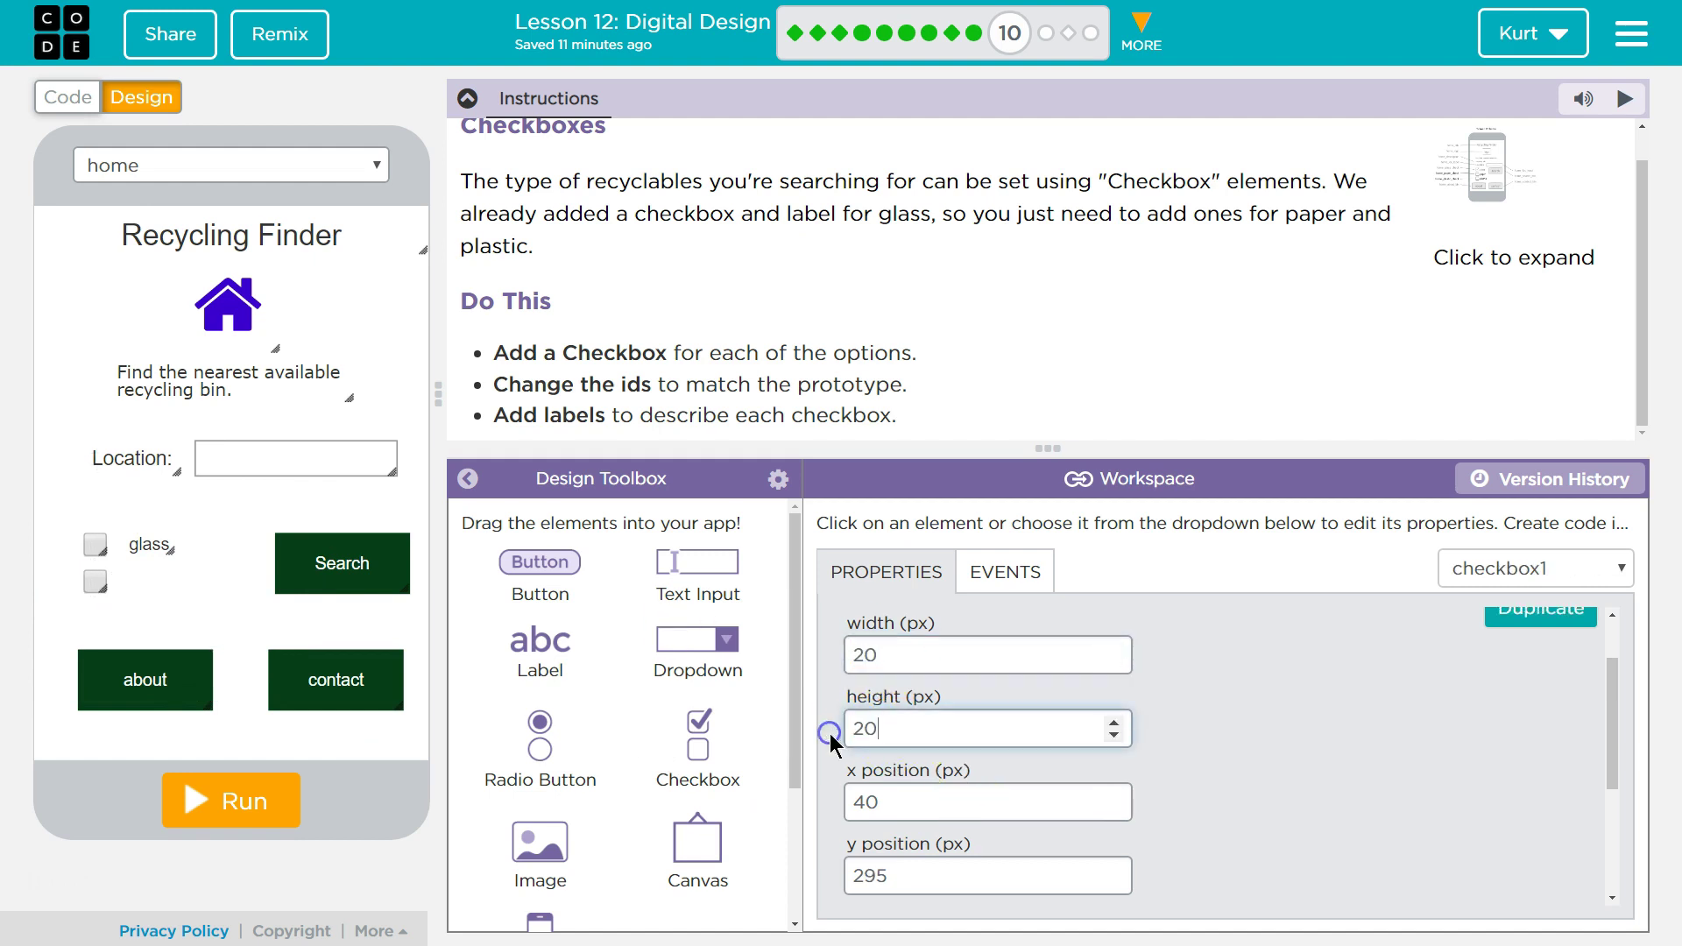
{"action": "left_click", "coordinate": [93, 544]}
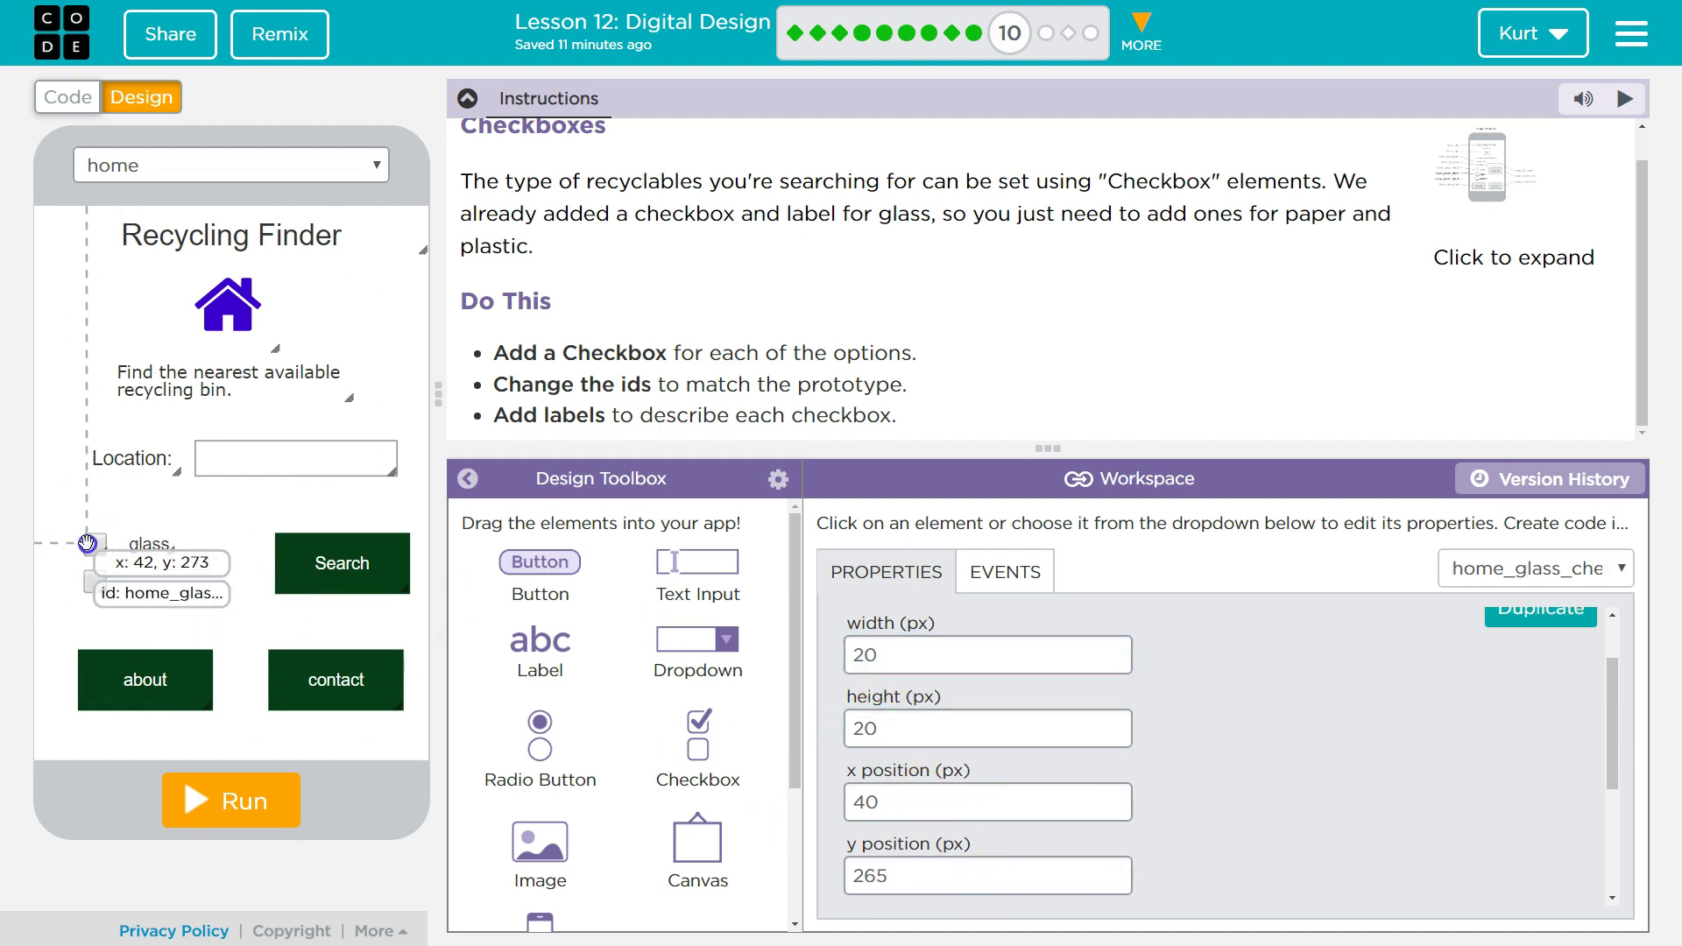
{"action": "left_click", "coordinate": [93, 580]}
{"action": "scroll", "coordinate": [993, 758], "scroll_direction": "up", "scroll_amount": 1}
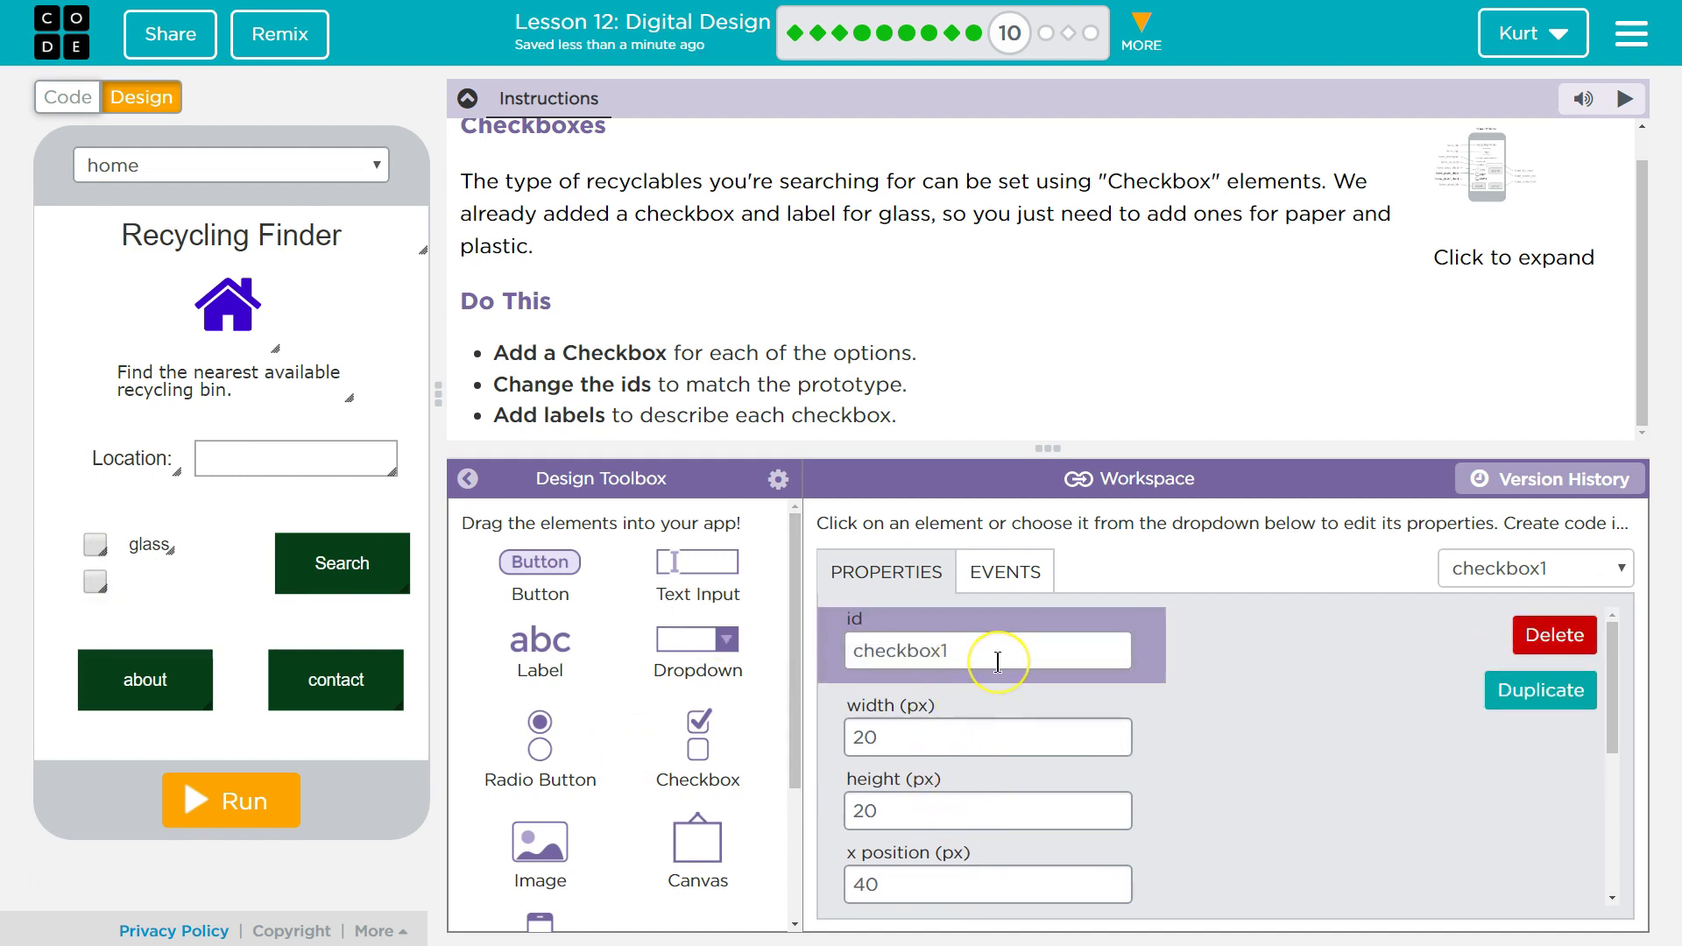
- Clear the mistyped id from the new checkbox's id field
{"action": "left_click_drag", "start_coordinate": [997, 661], "coordinate": [858, 651]}
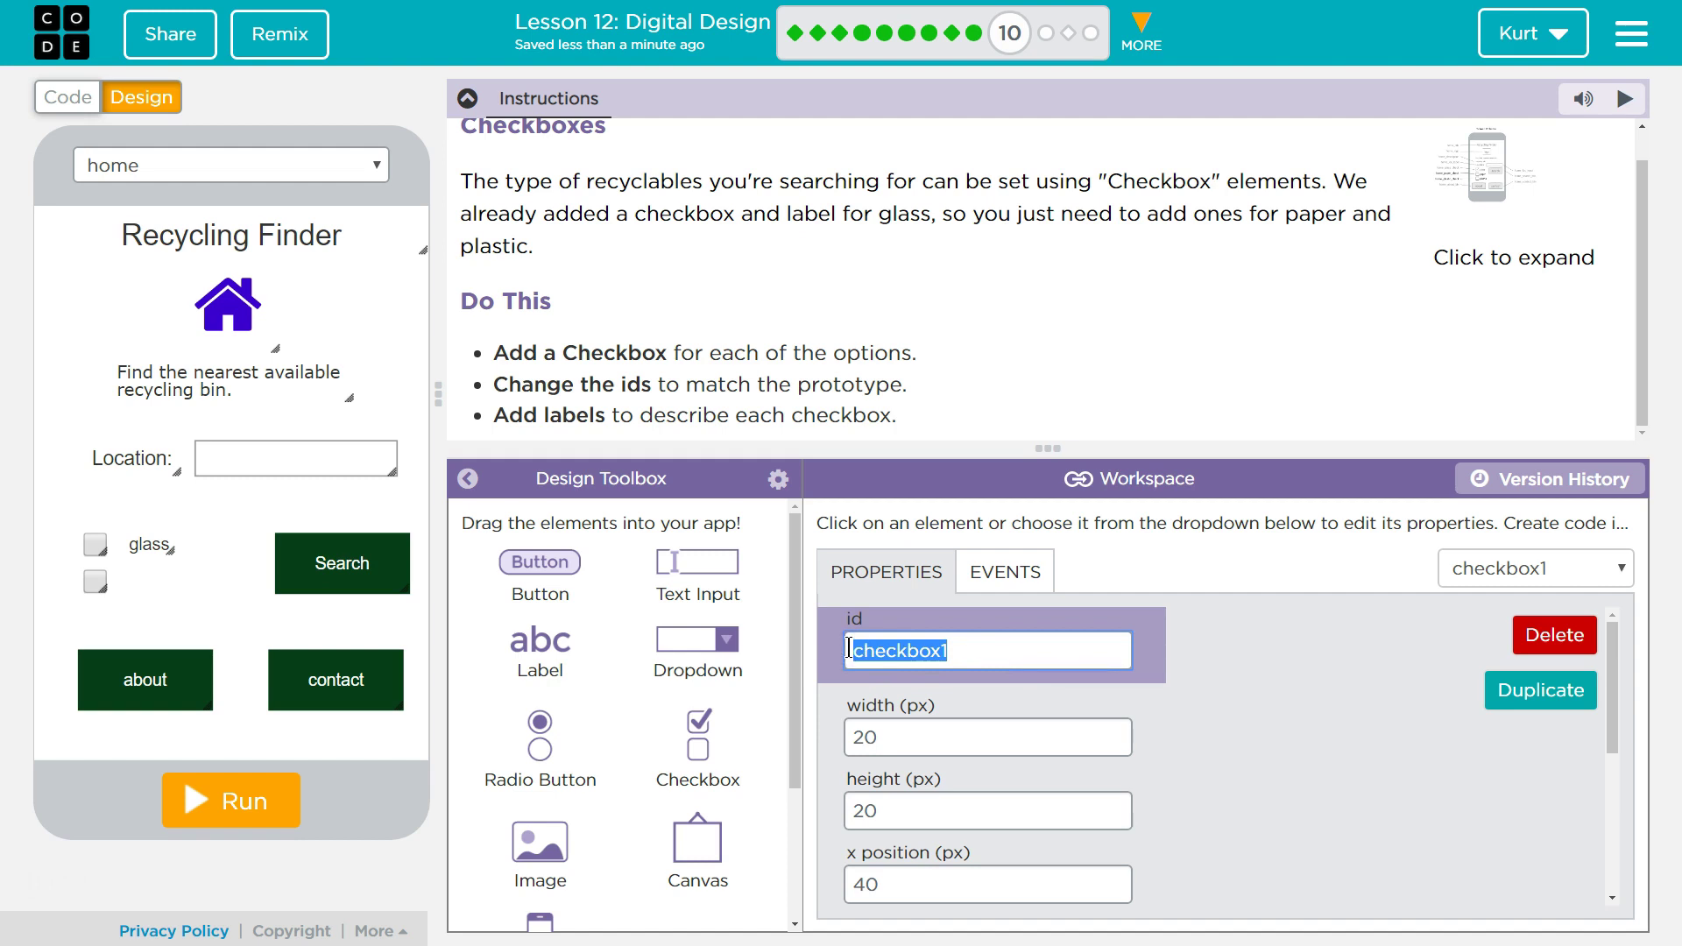
{"action": "type", "text": "okastuc"}
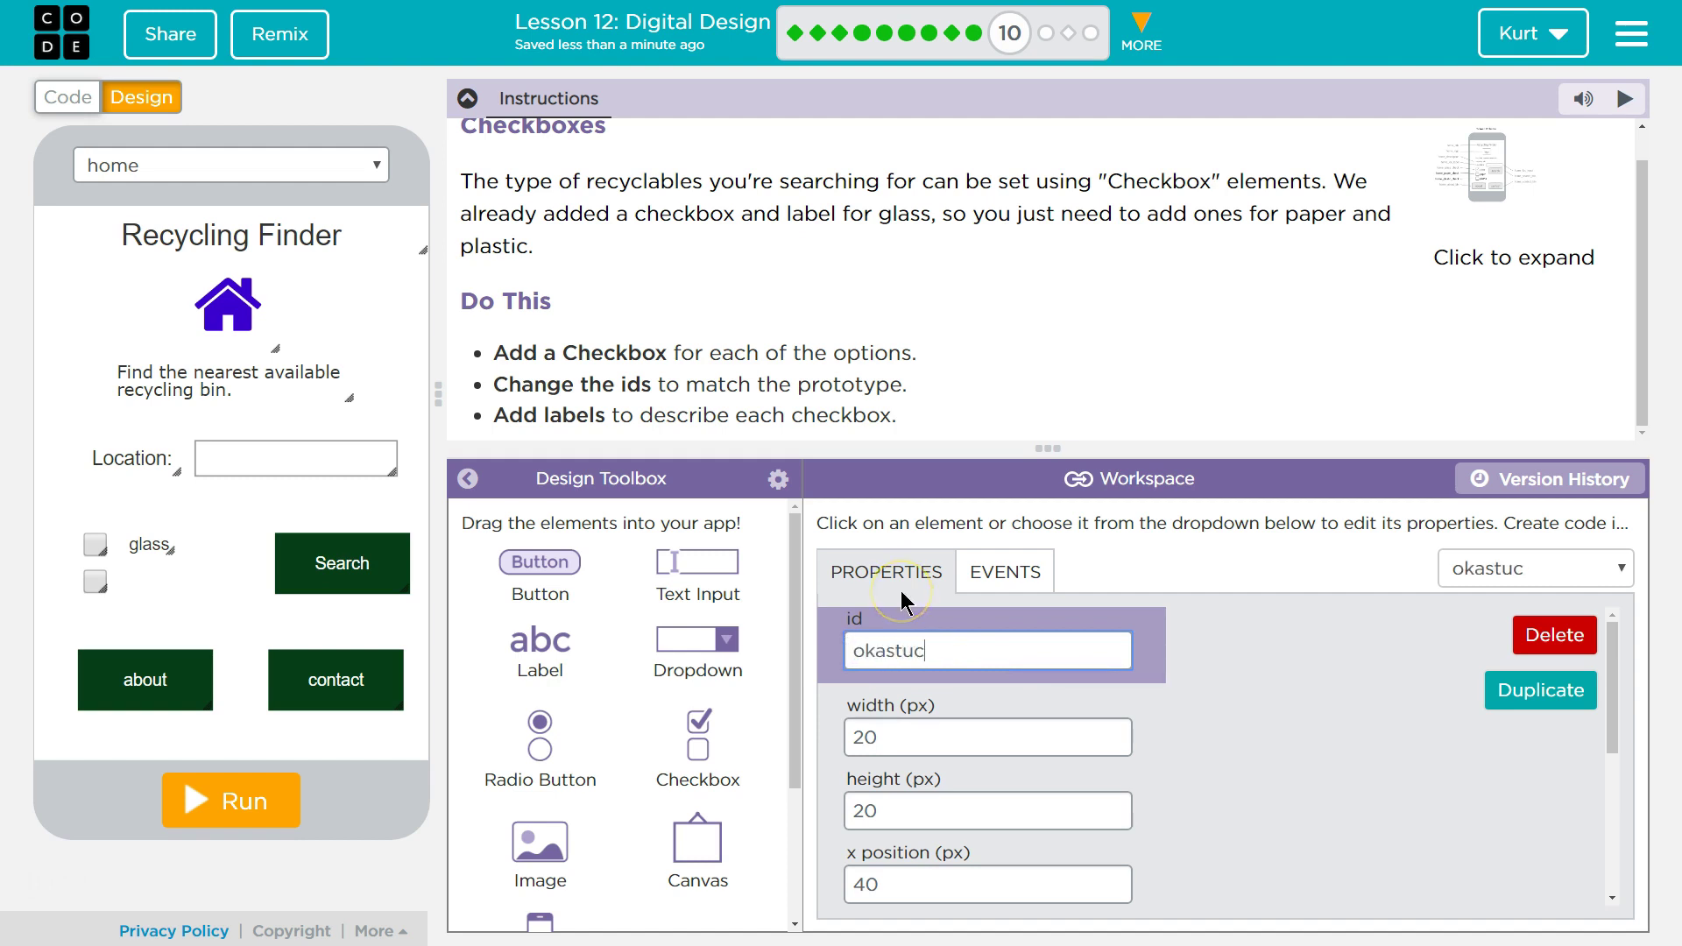
{"action": "type", "text": "k"}
{"action": "key", "text": "BackSpace"}
{"action": "key", "text": "BackSpace"}
{"action": "key", "text": "BackSpace"}
{"action": "key", "text": "BackSpace"}
{"action": "key", "text": "BackSpace"}
{"action": "key", "text": "BackSpace"}
{"action": "type", "text": "p"}
{"action": "key", "text": "BackSpace"}
{"action": "type", "text": "p"}
{"action": "type", "text": "okast"}
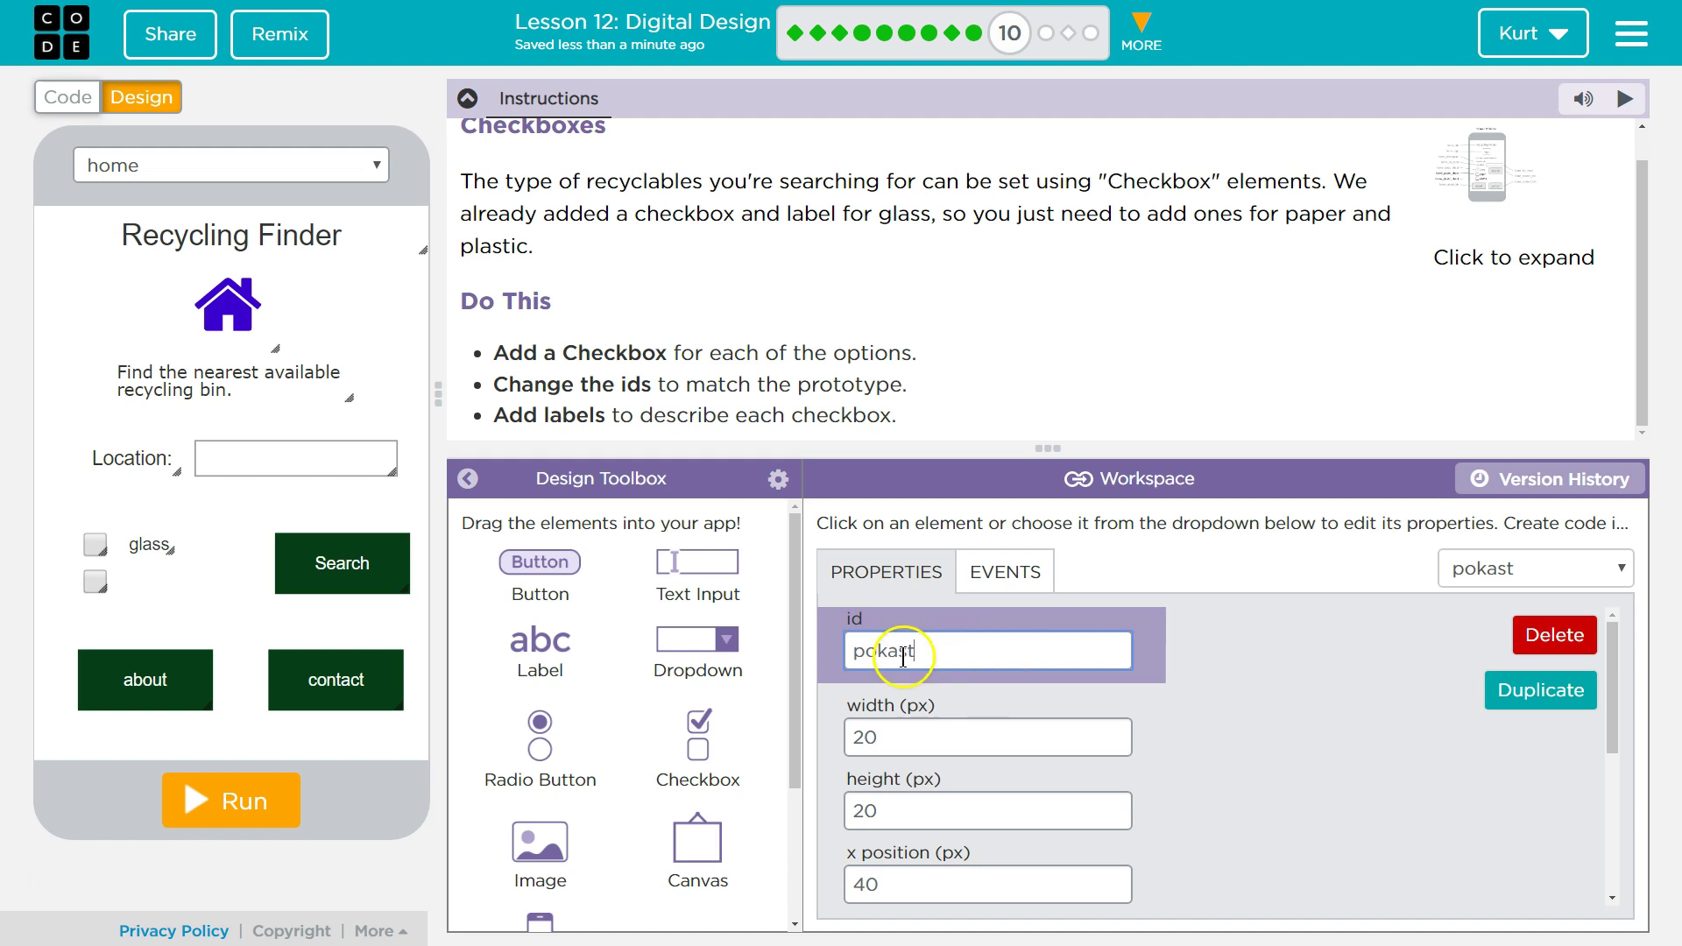
{"action": "type", "text": "uc"}
{"action": "key", "text": "ctrl+z"}
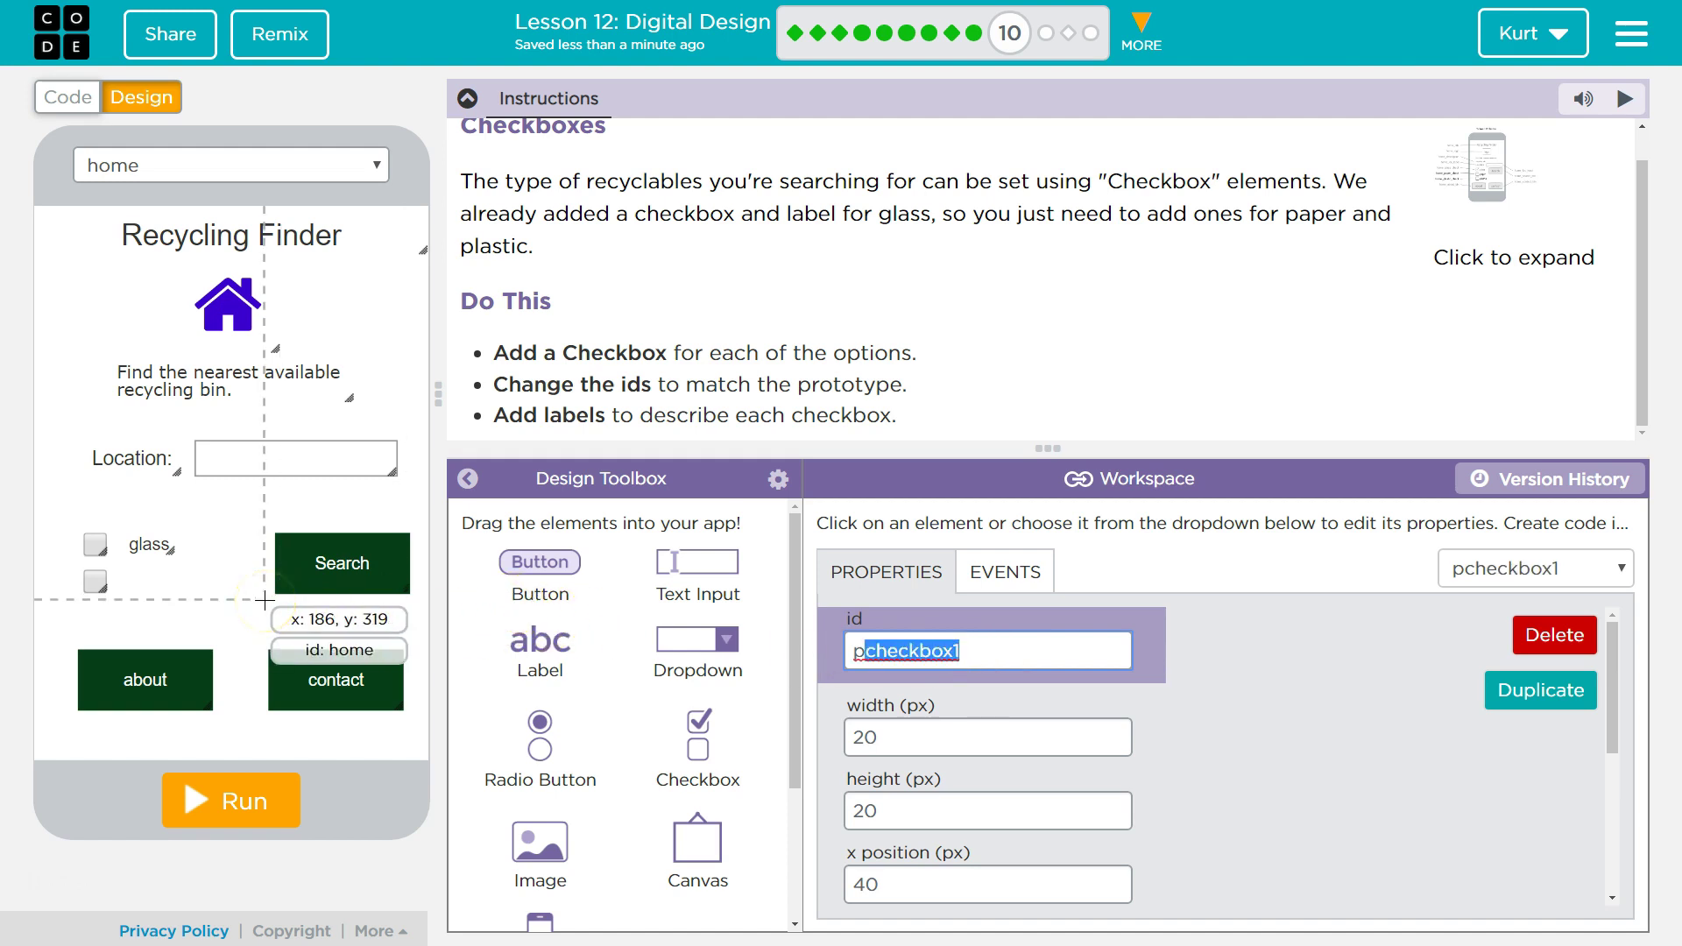
{"action": "key", "text": "BackSpace"}
{"action": "key", "text": "BackSpace"}
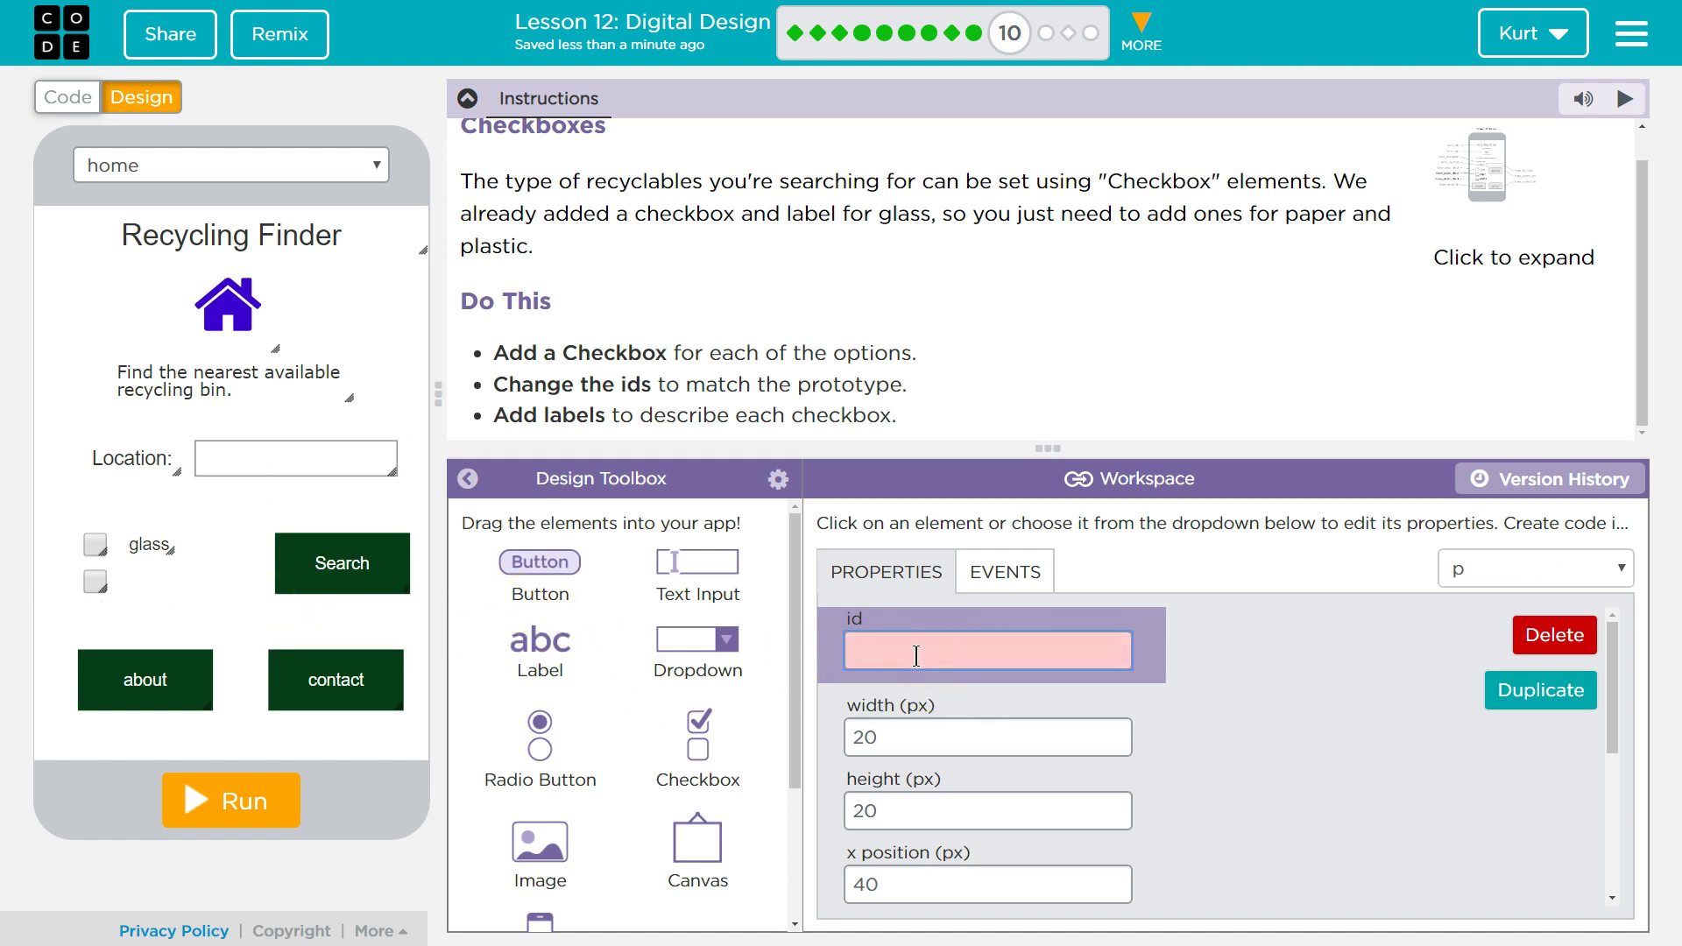
{"action": "type", "text": "P"}
{"action": "key", "text": "BackSpace"}
- Fix the new checkbox's id to plasticCheck by removing the uppercase P
{"action": "left_click", "coordinate": [95, 546]}
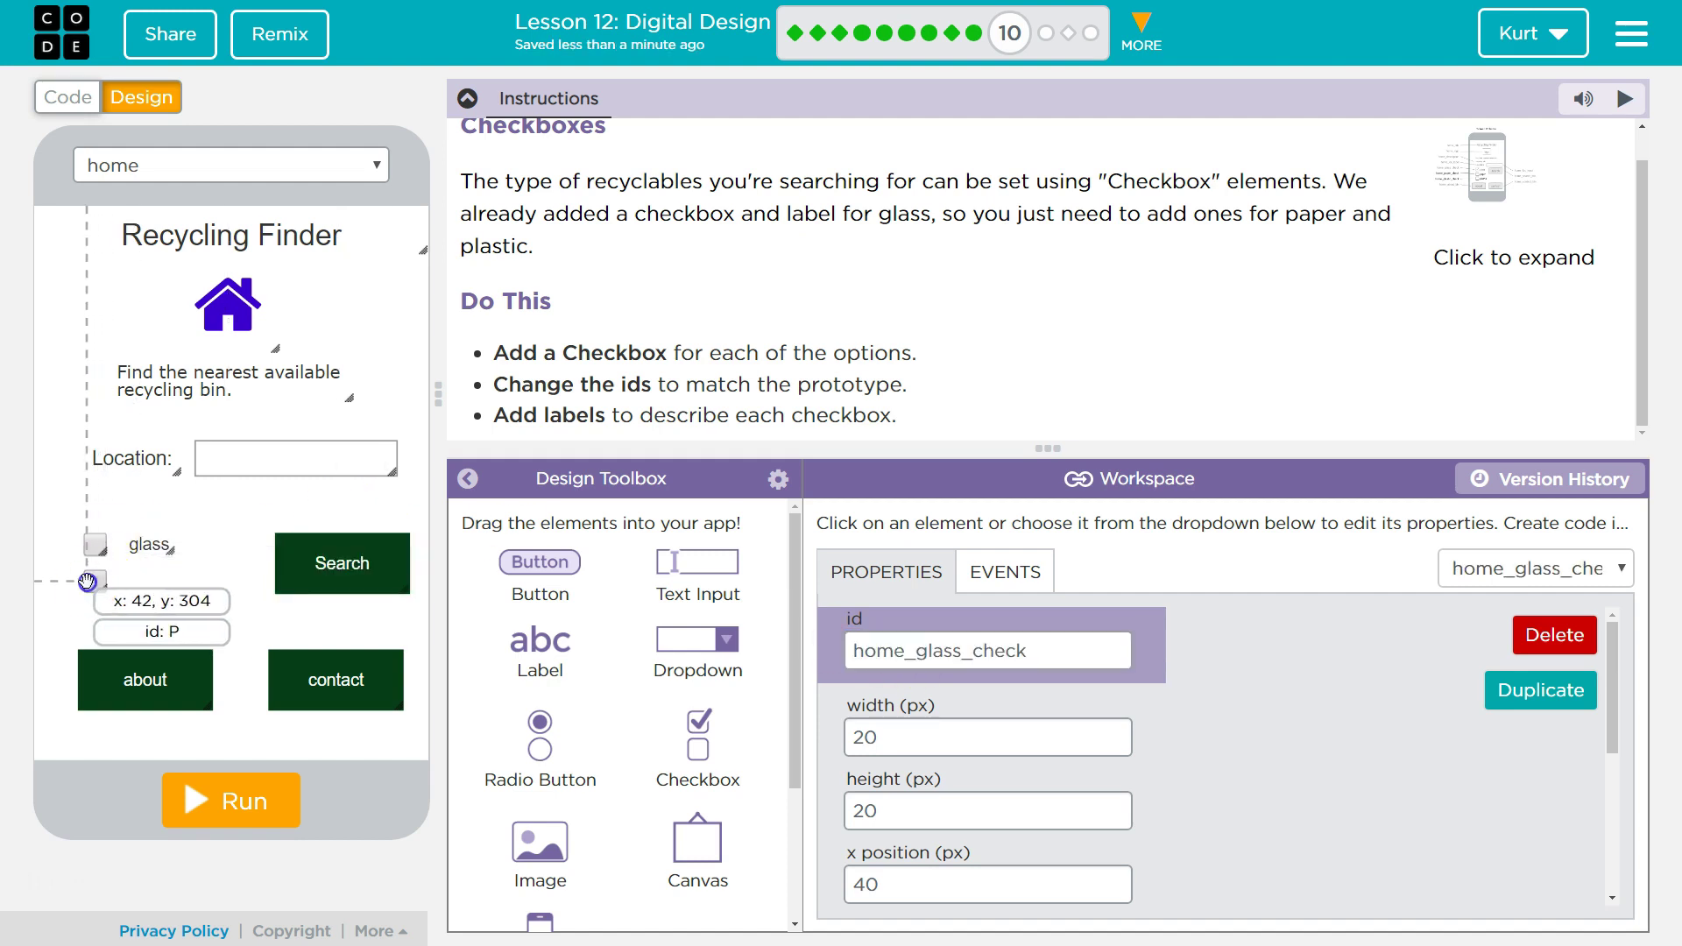
{"action": "left_click", "coordinate": [95, 579]}
{"action": "left_click", "coordinate": [889, 645]}
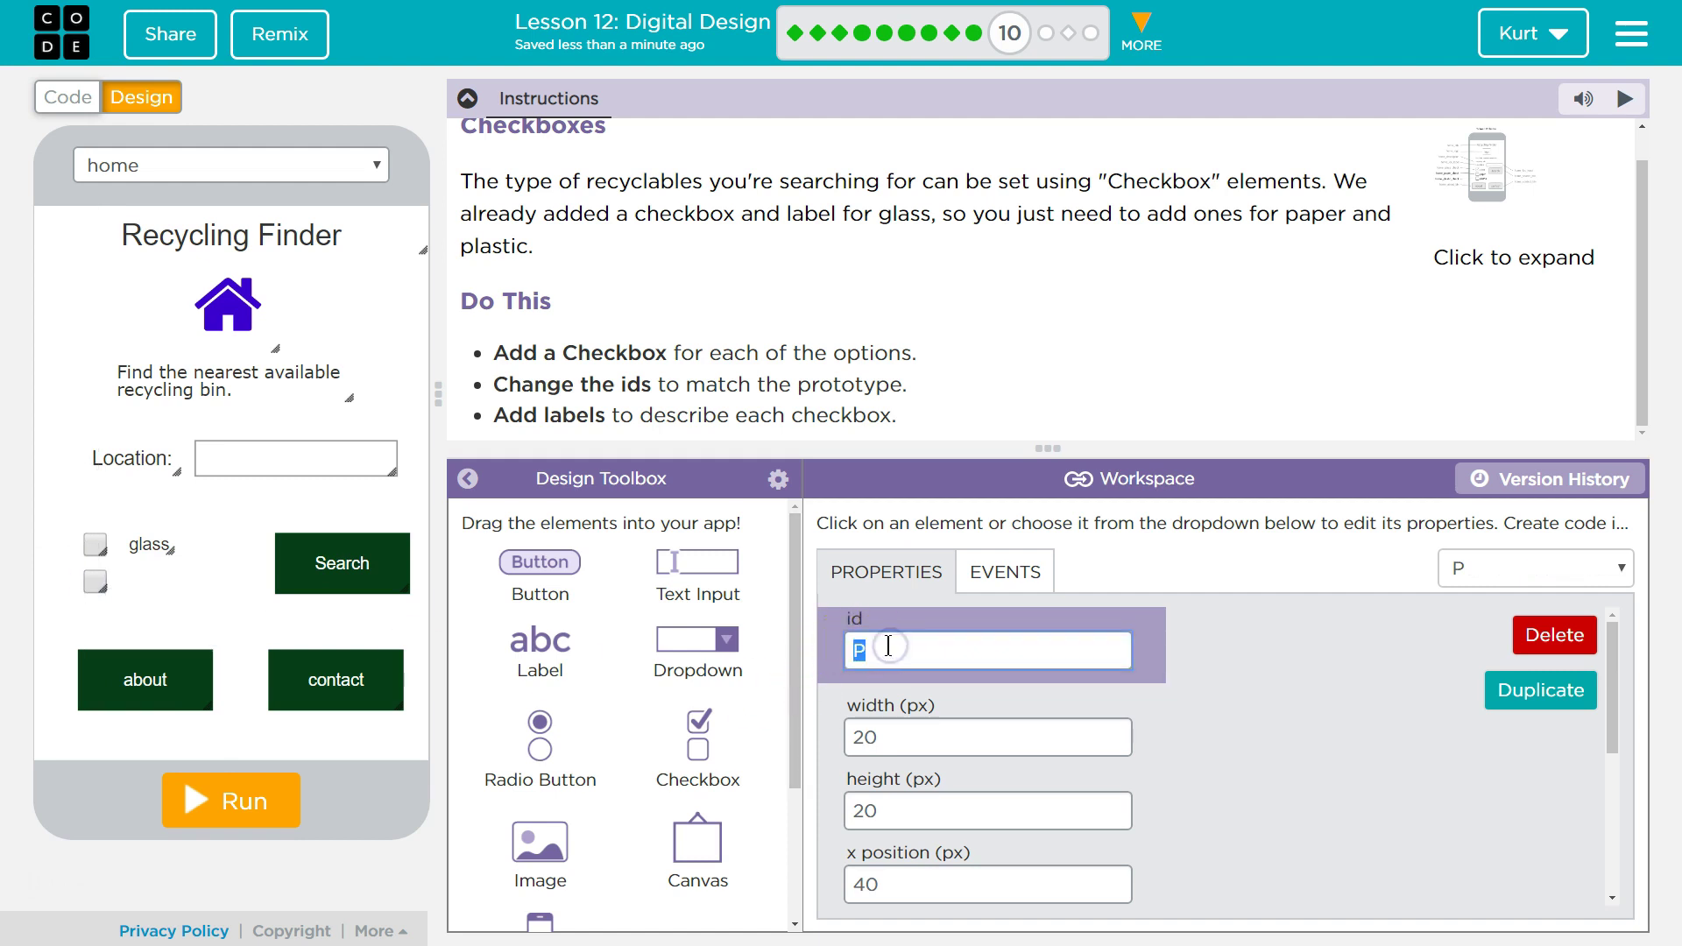
{"action": "key", "text": "BackSpace"}
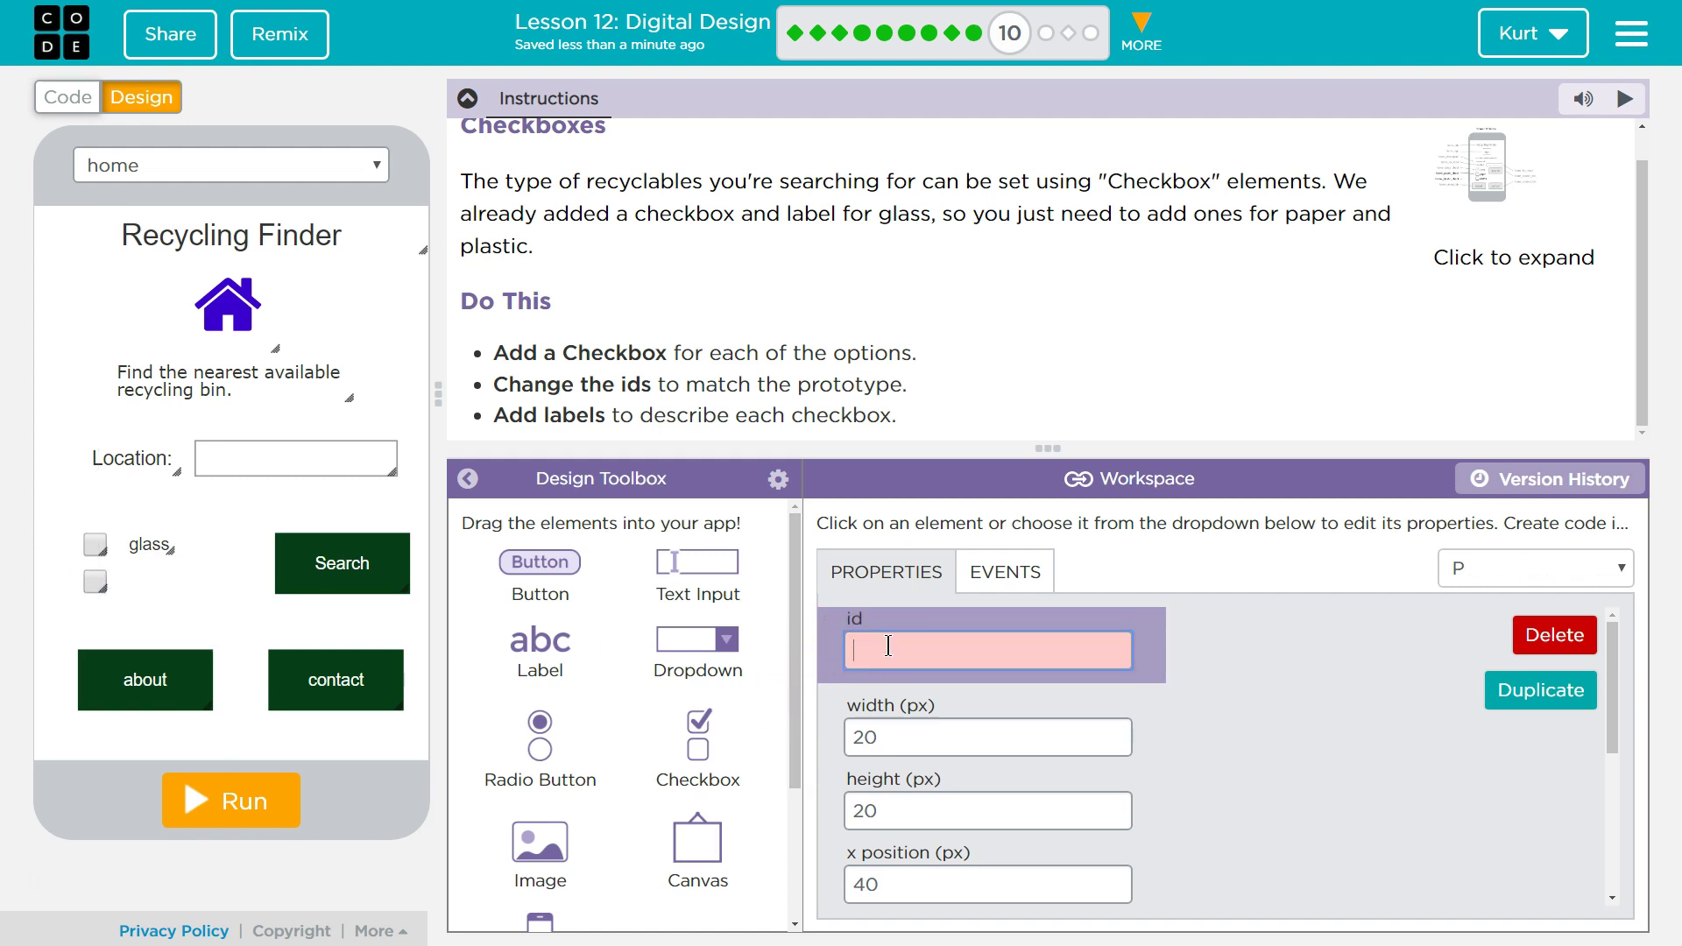
{"action": "type", "text": "plasticCheck"}
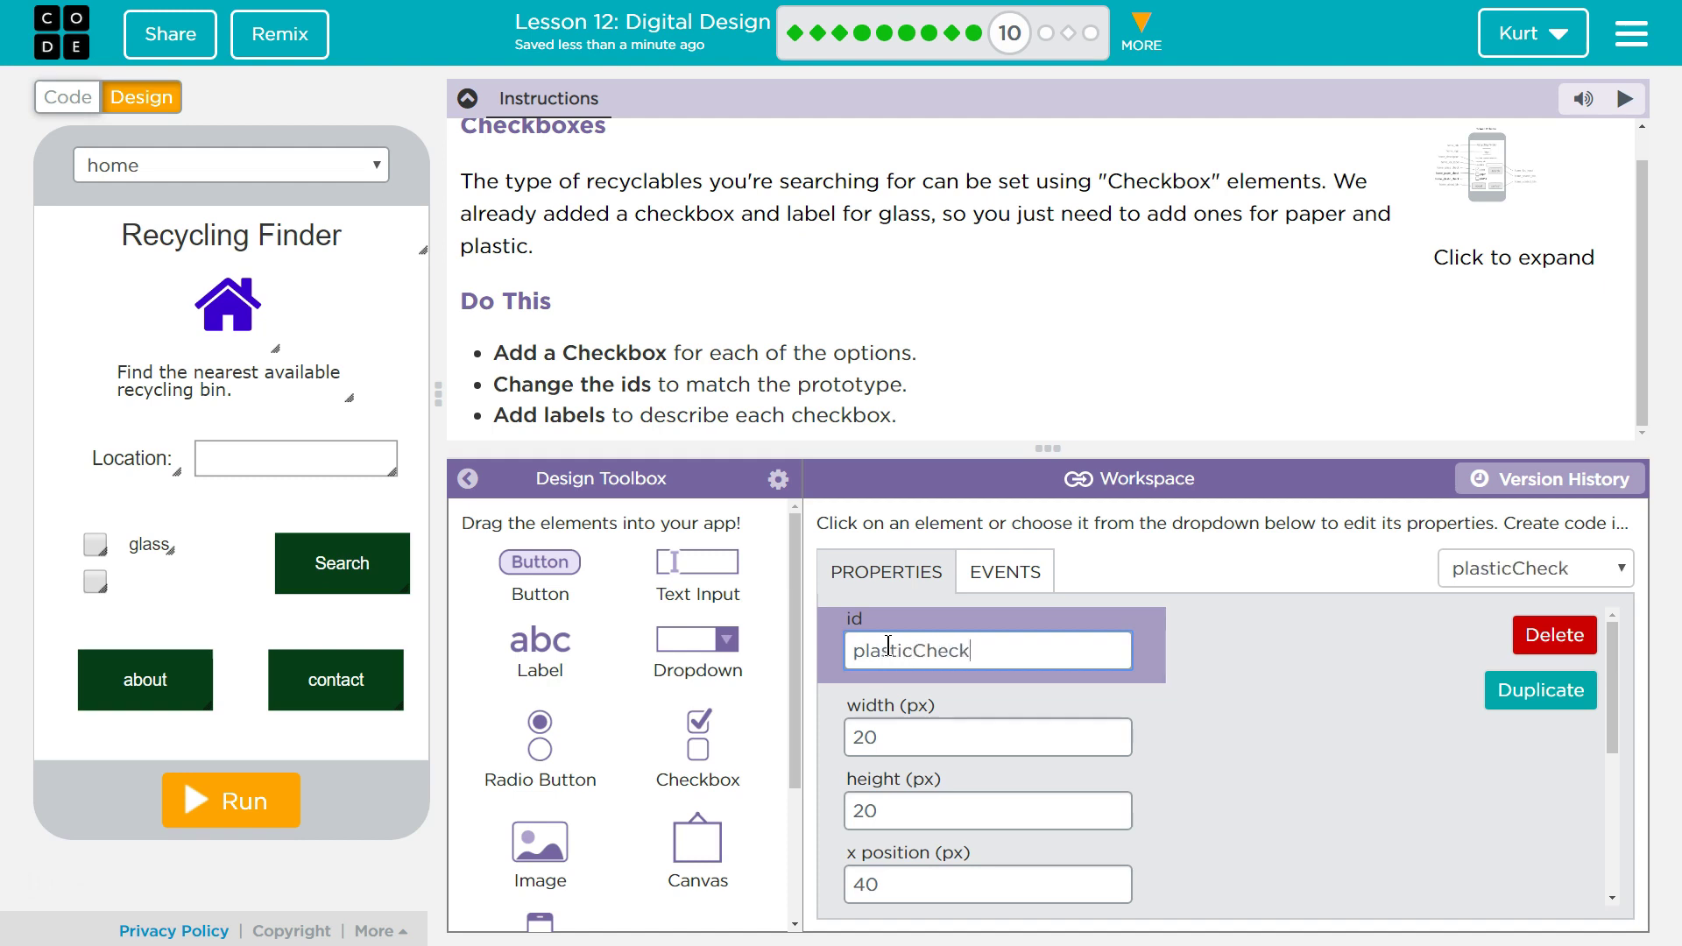
{"action": "left_click", "coordinate": [1187, 717]}
- Place a checkbox above glass with id paperCheck, size 20 by 20, x position 40
{"action": "left_click_drag", "start_coordinate": [693, 748], "coordinate": [98, 510]}
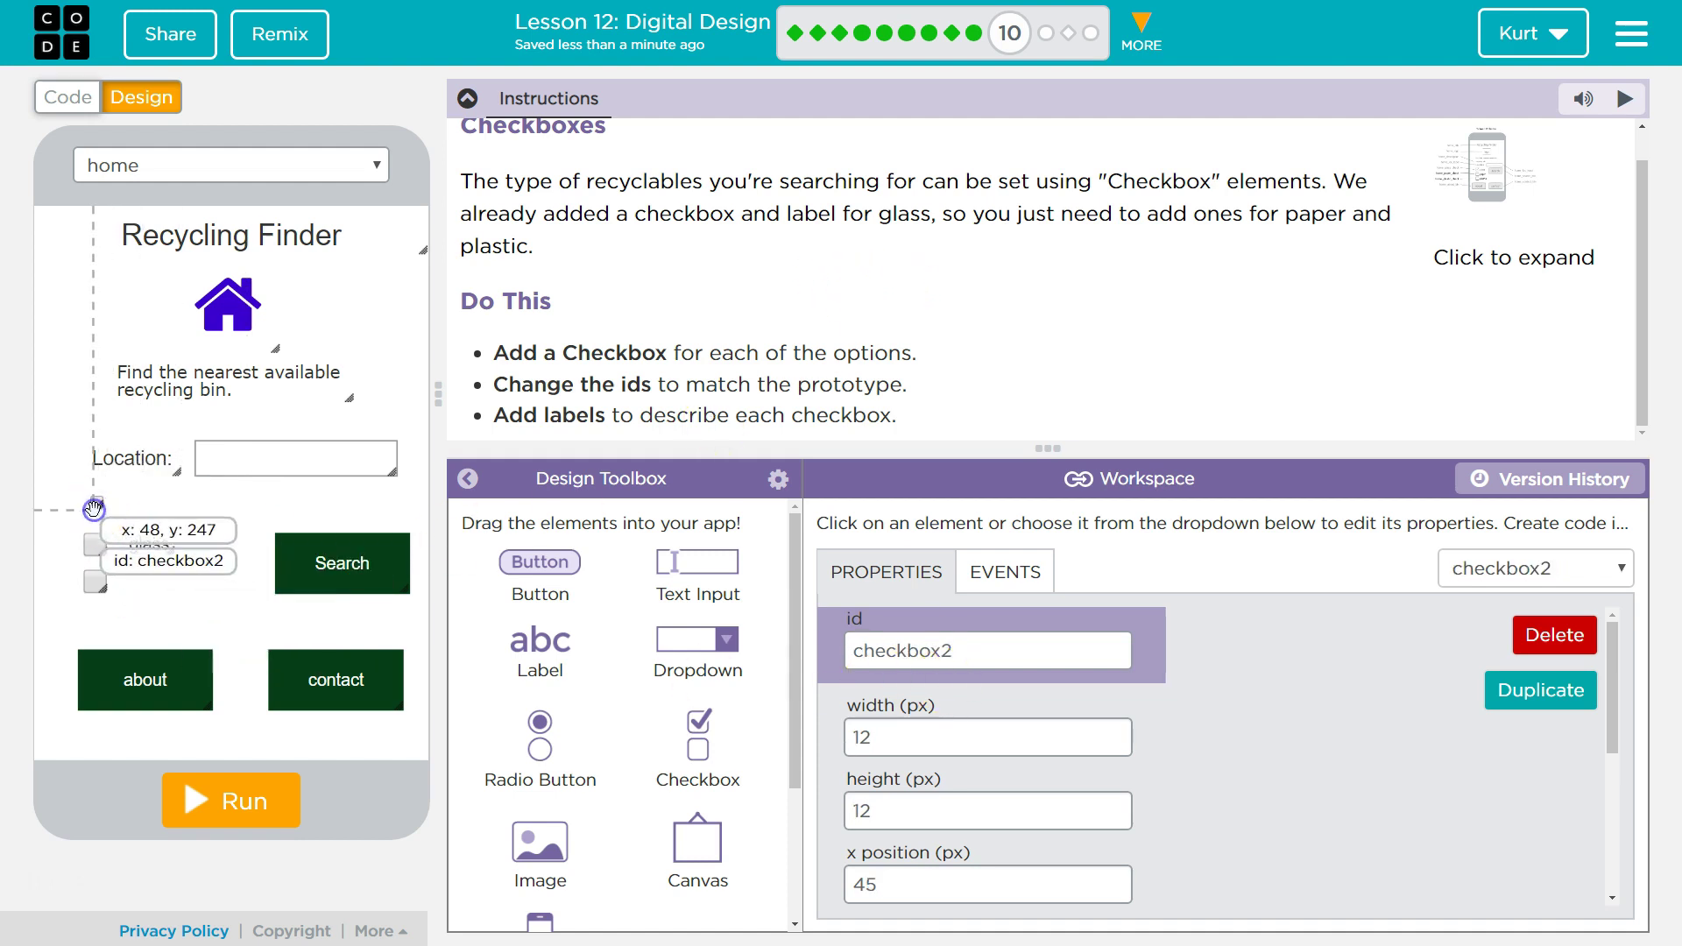
{"action": "double_click", "coordinate": [955, 651]}
{"action": "type", "text": "paperCheck"}
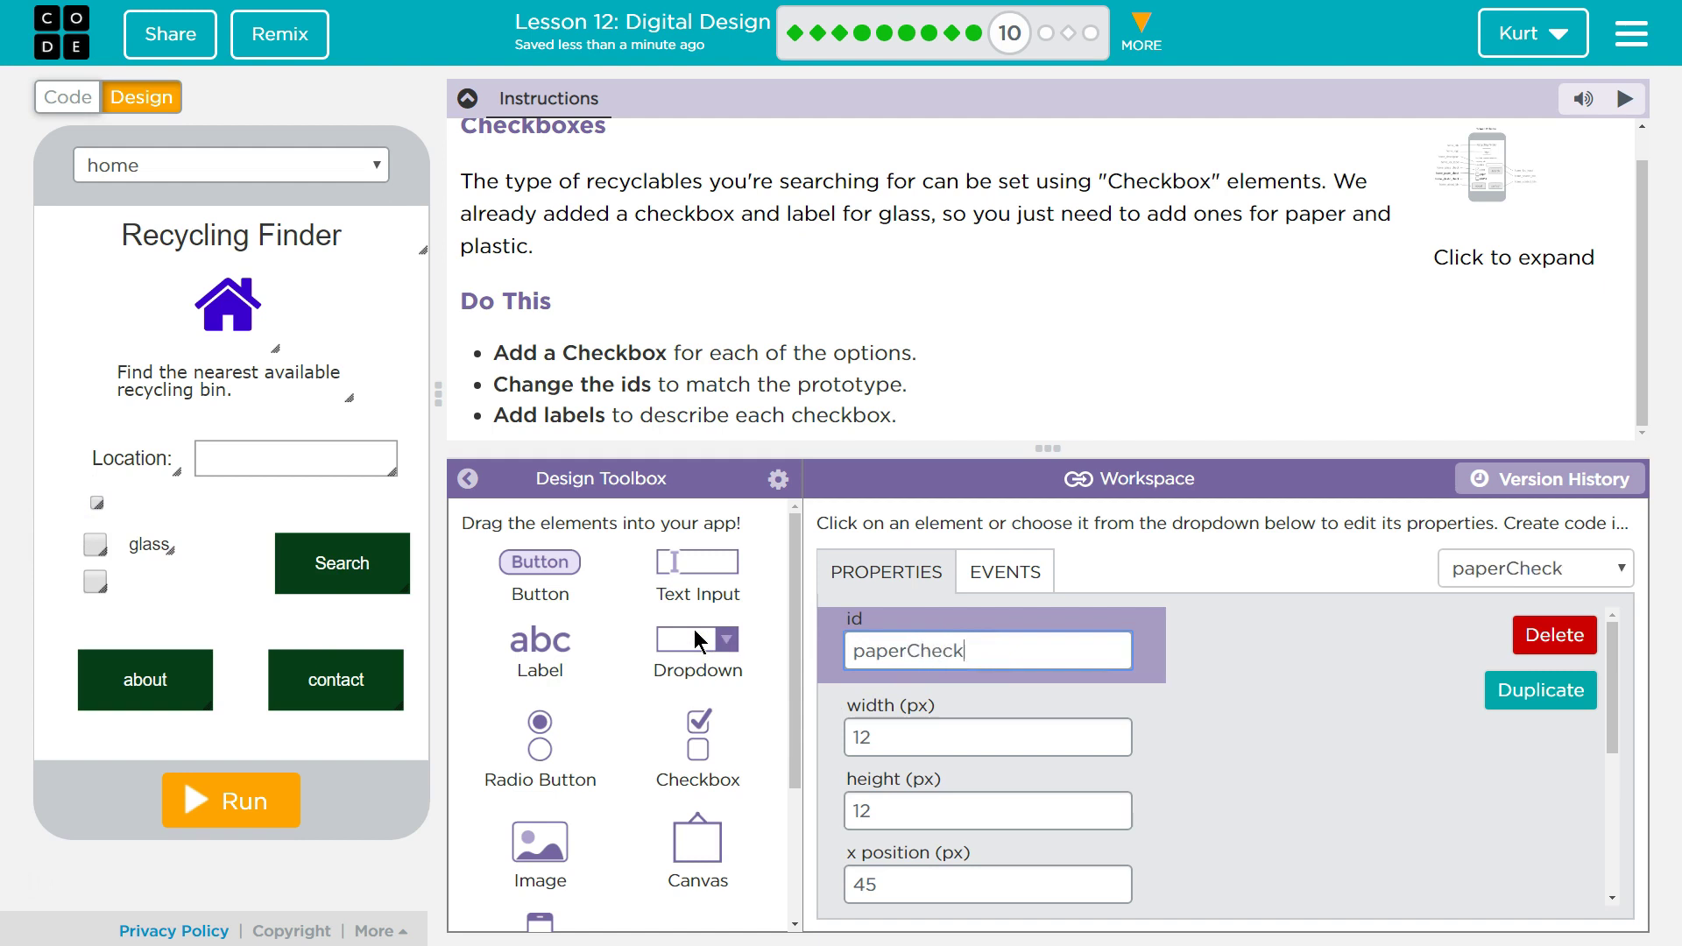
{"action": "key", "text": "Tab"}
{"action": "type", "text": "2"}
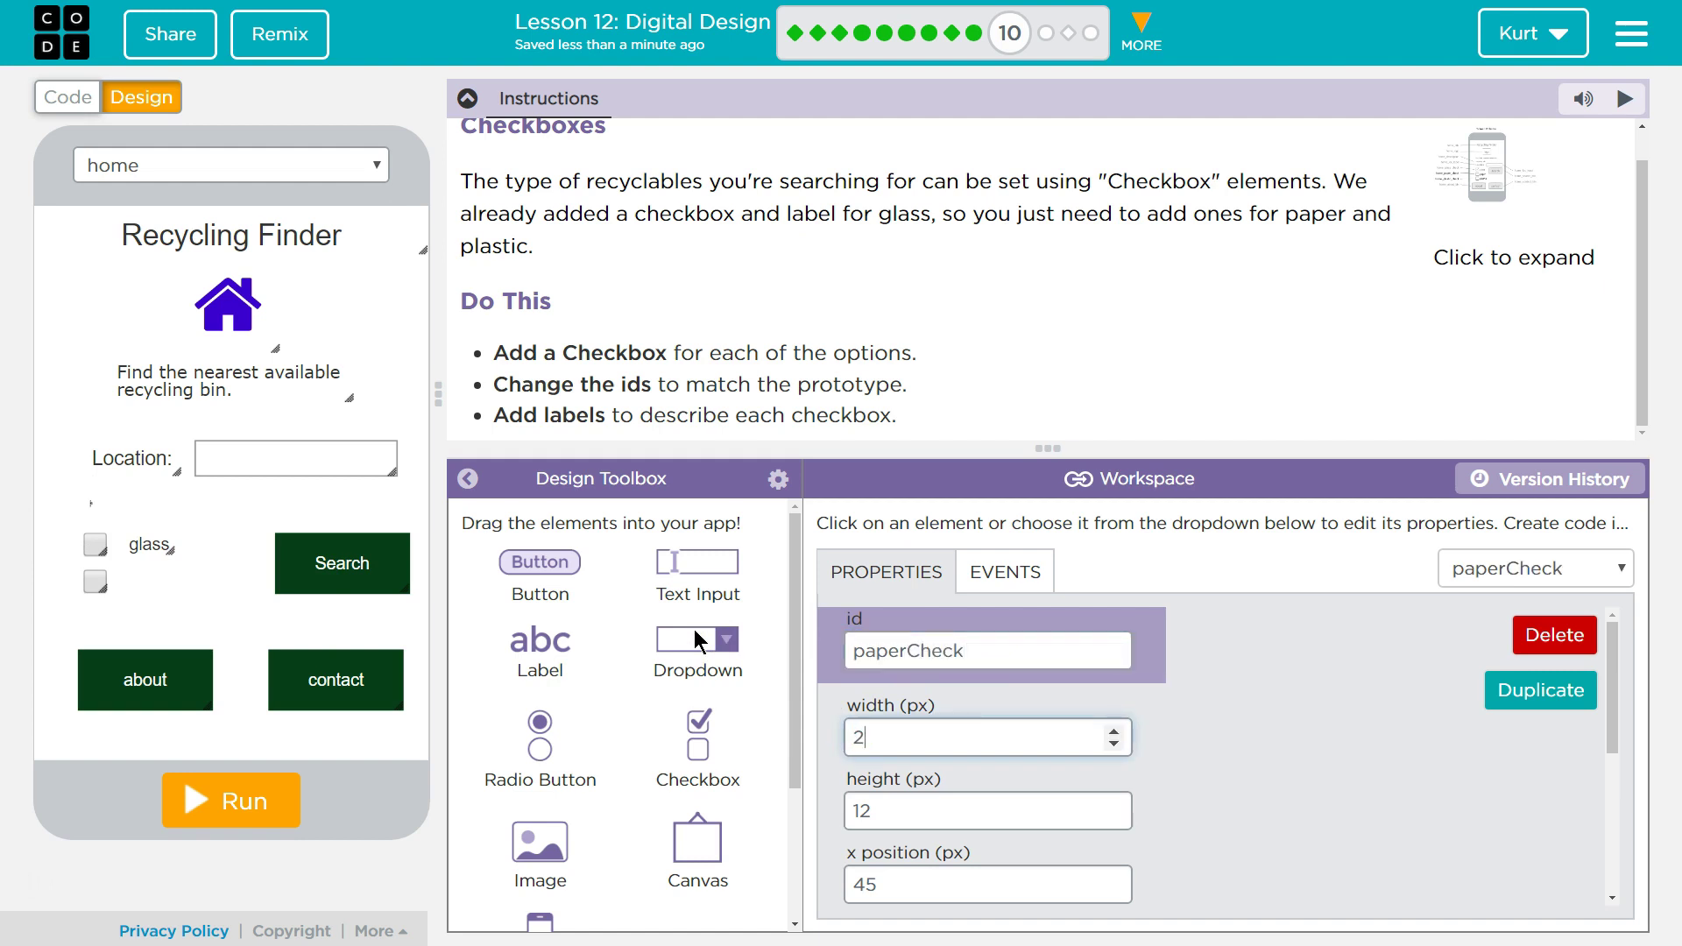
{"action": "type", "text": "0"}
{"action": "key", "text": "Tab"}
{"action": "type", "text": "20"}
{"action": "key", "text": "Tab"}
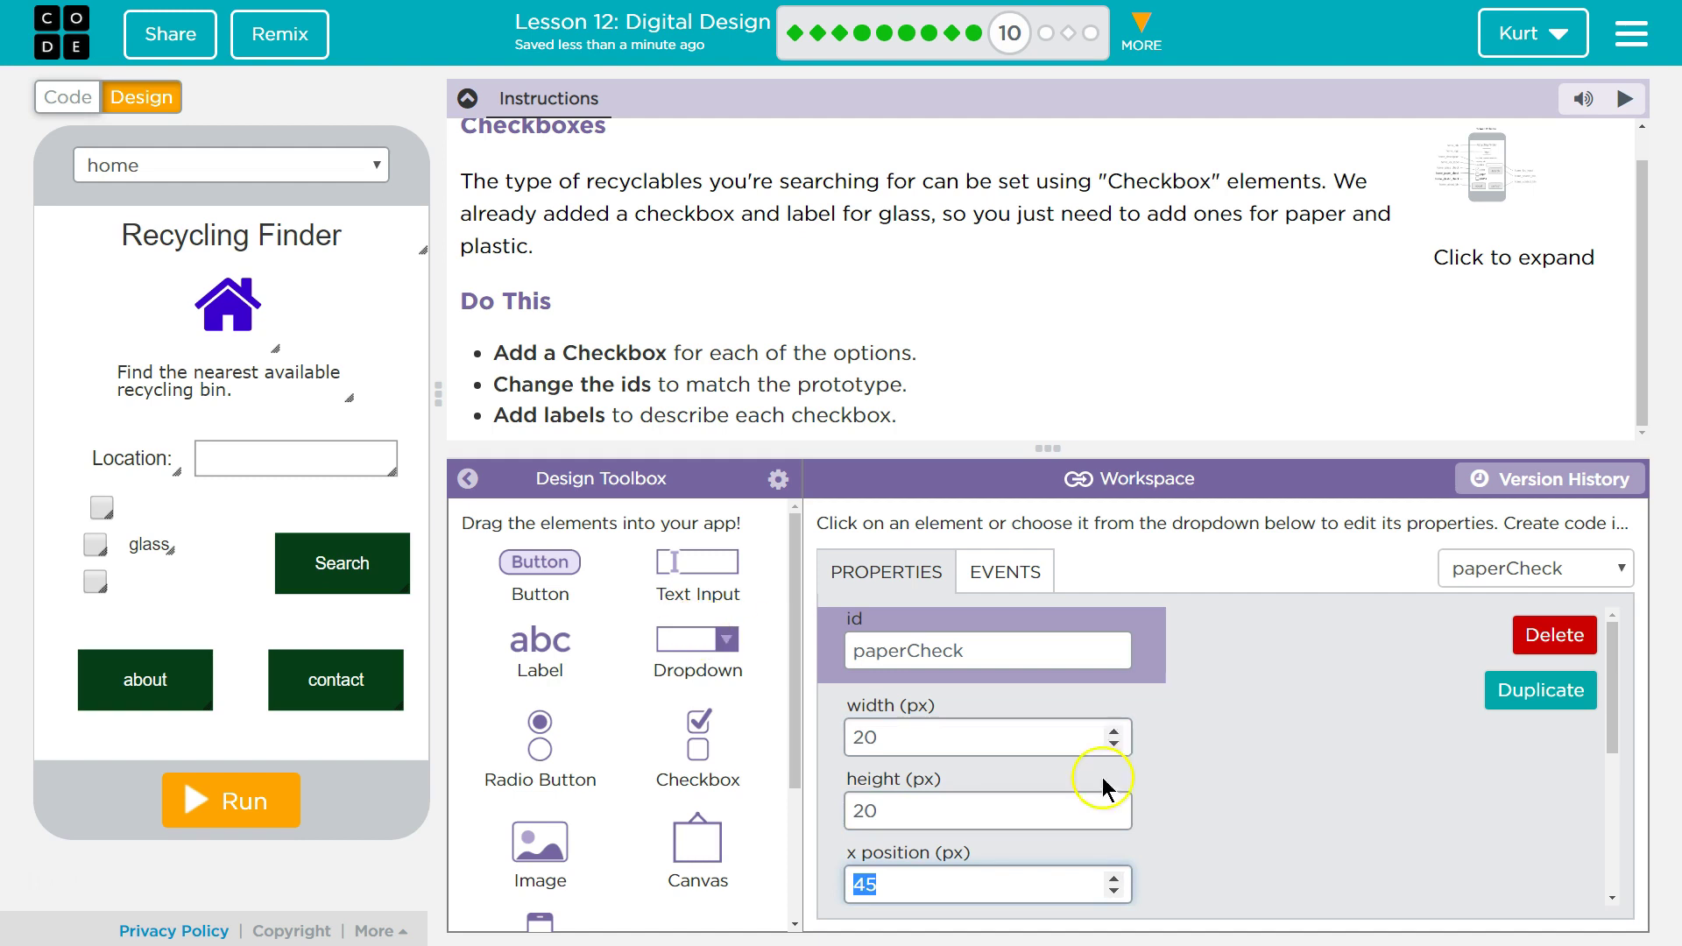
{"action": "type", "text": "40"}
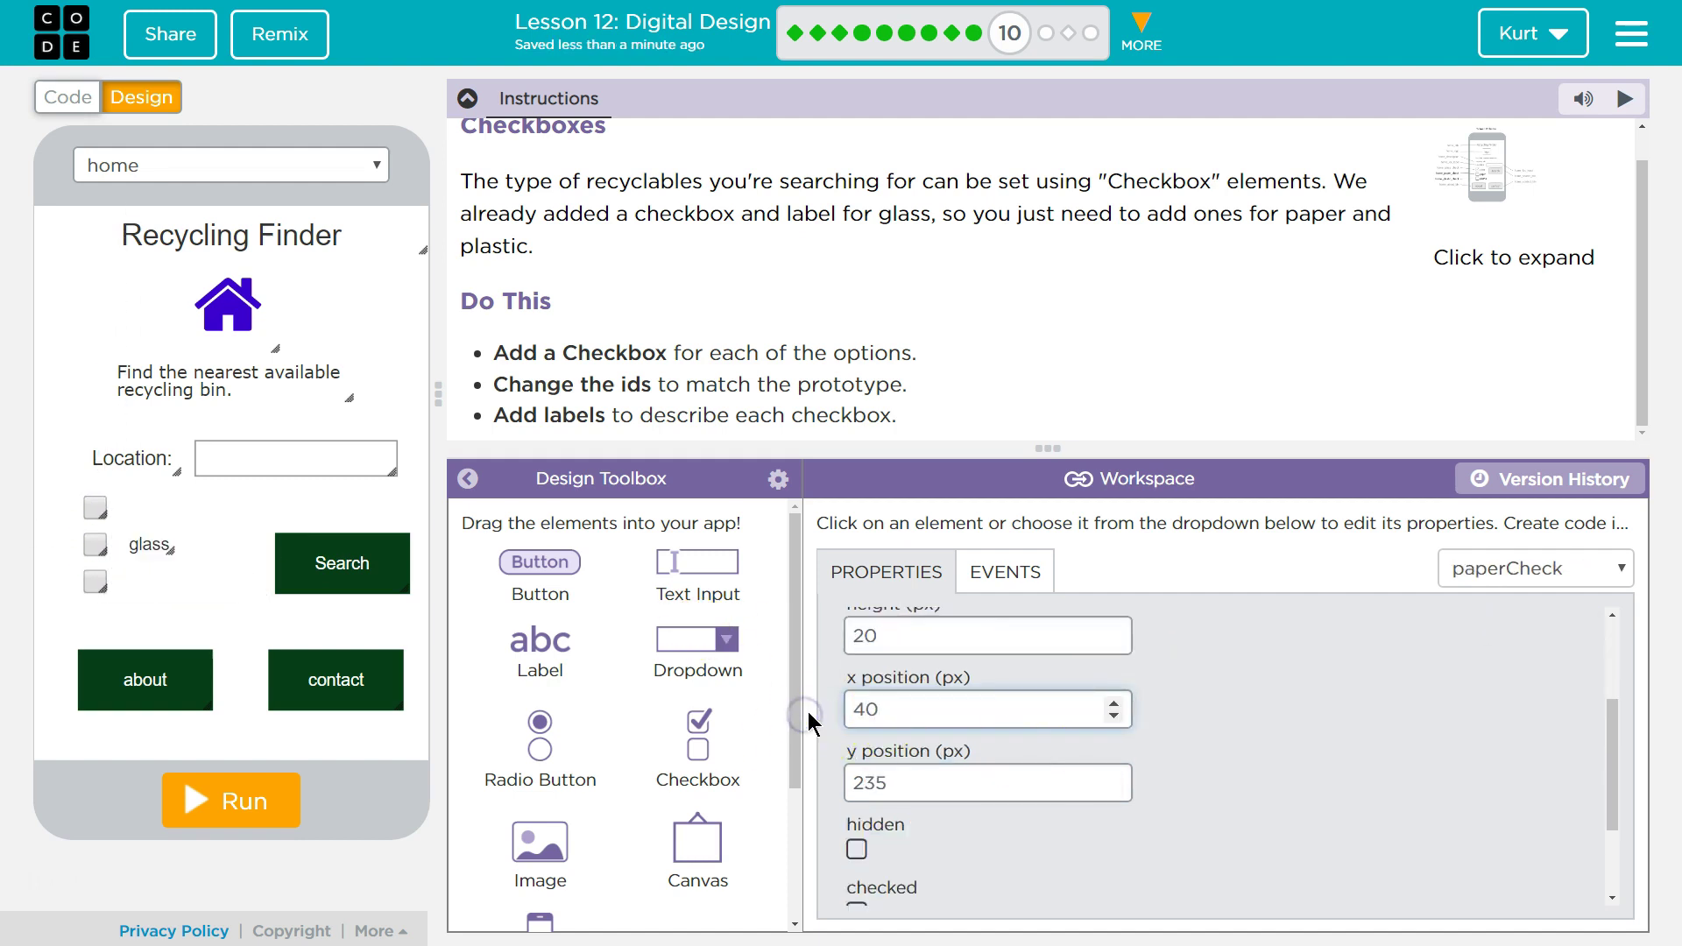
- Compare with the prototype and move the Search button up-left to x 175, y 240
{"action": "left_click", "coordinate": [1499, 170]}
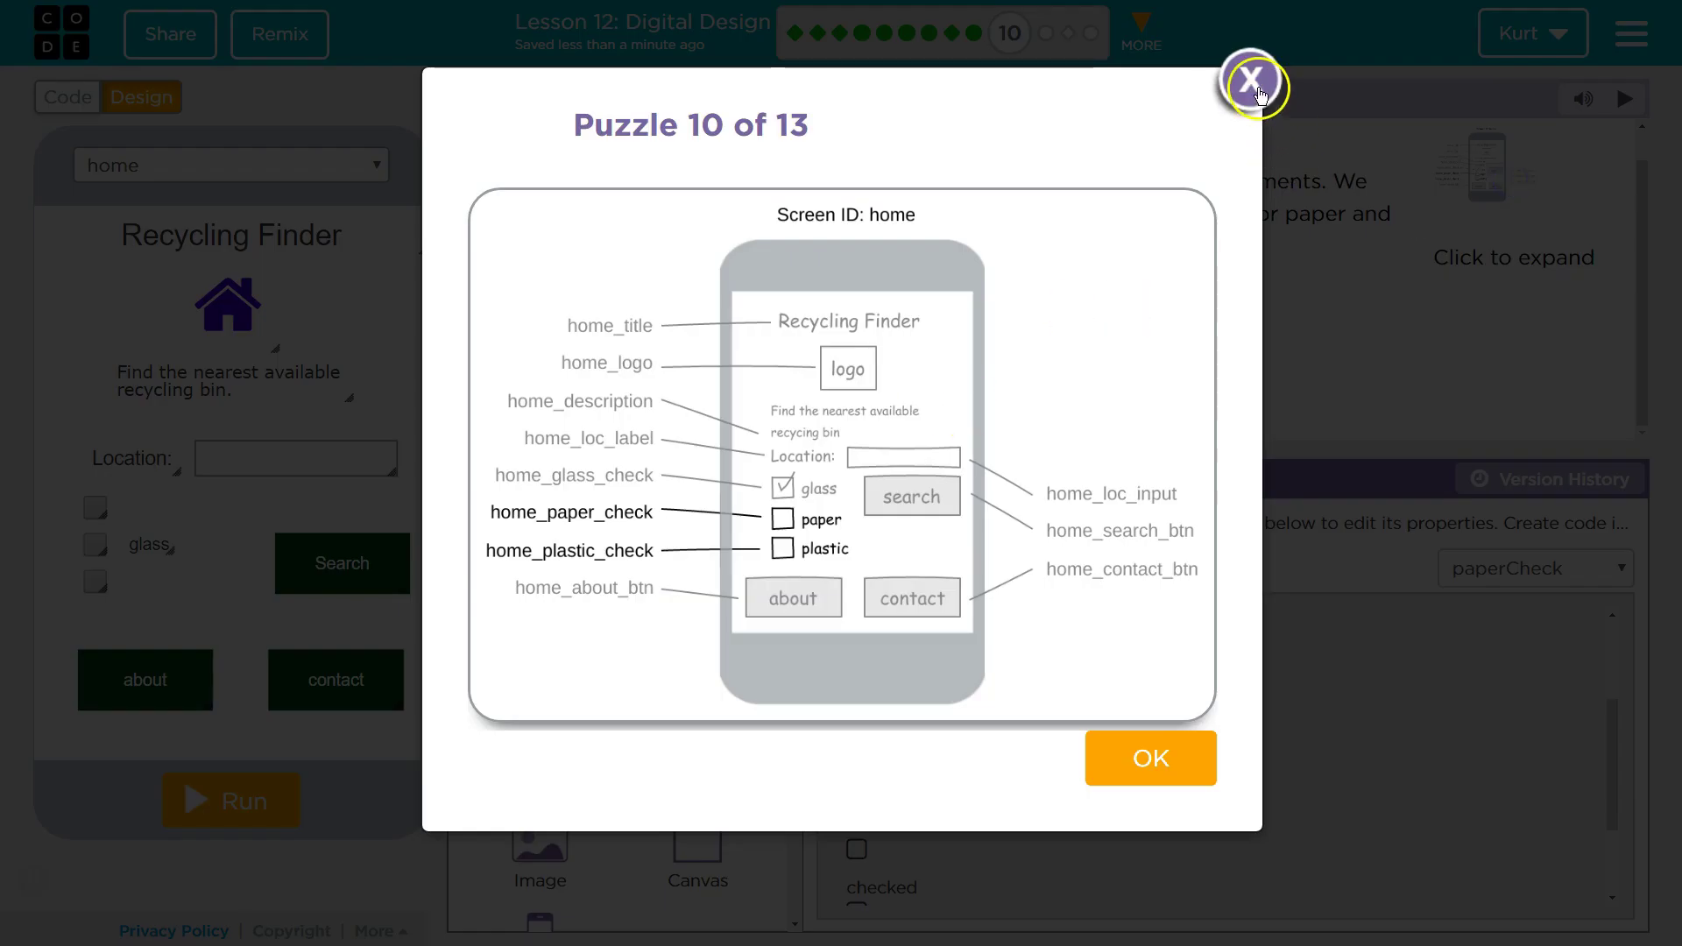
{"action": "left_click", "coordinate": [1249, 81]}
{"action": "left_click_drag", "start_coordinate": [359, 568], "coordinate": [335, 537]}
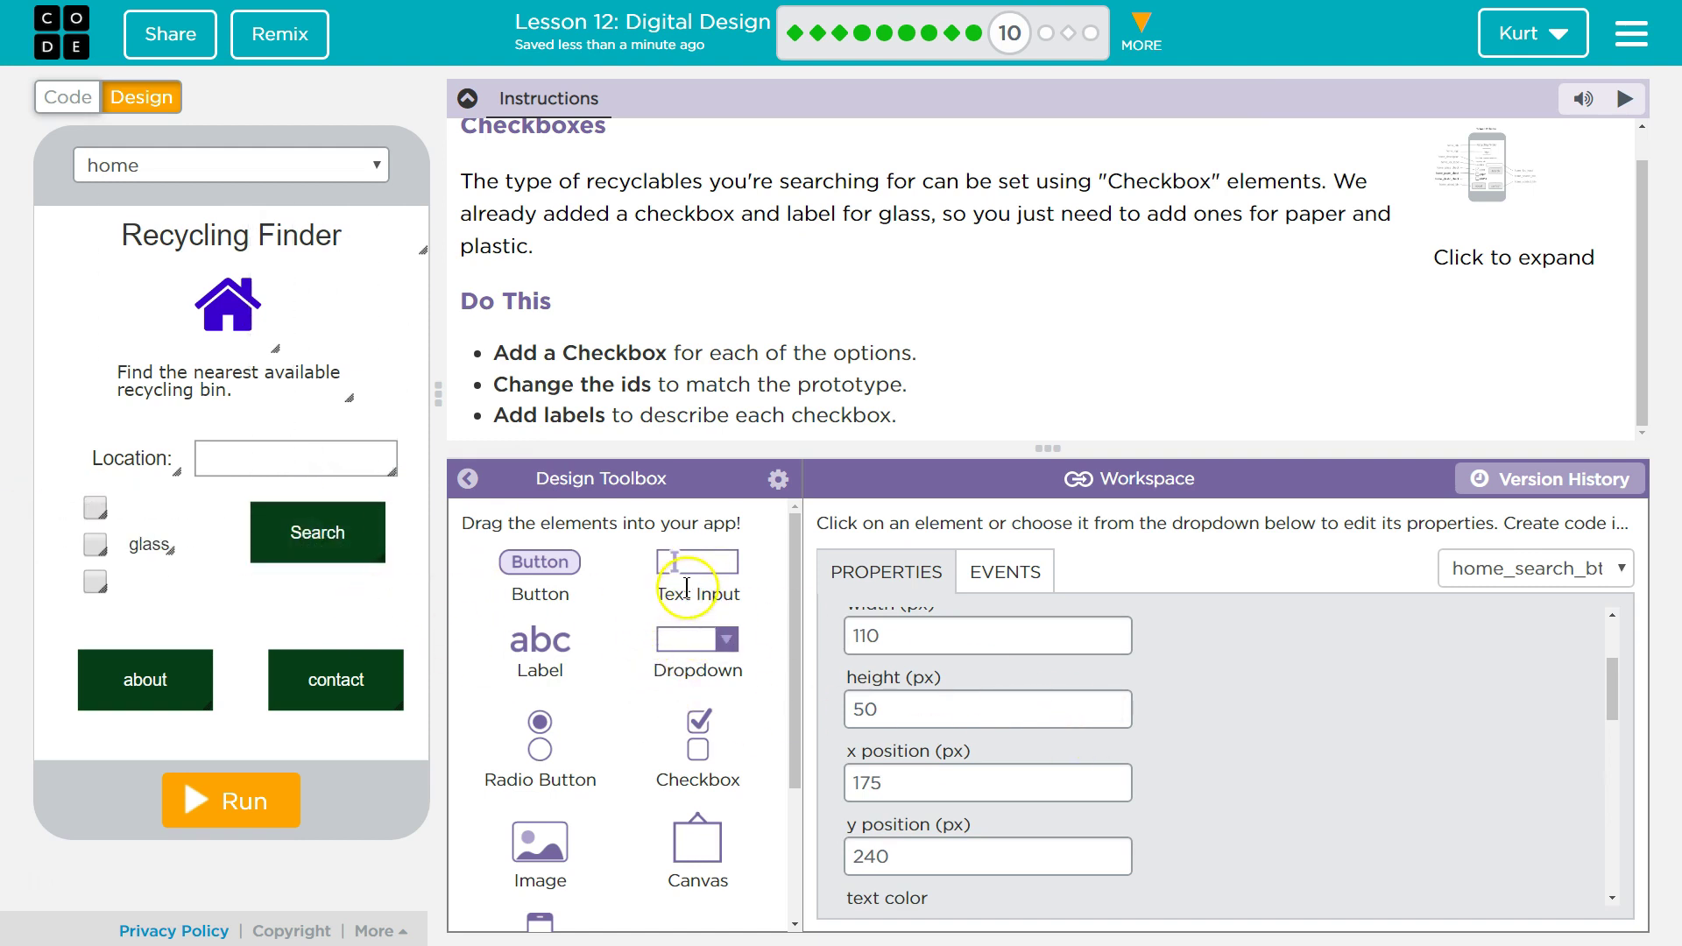
{"action": "scroll", "coordinate": [1052, 736], "scroll_direction": "up", "scroll_amount": 1}
{"action": "scroll", "coordinate": [1069, 755], "scroll_direction": "up", "scroll_amount": 2}
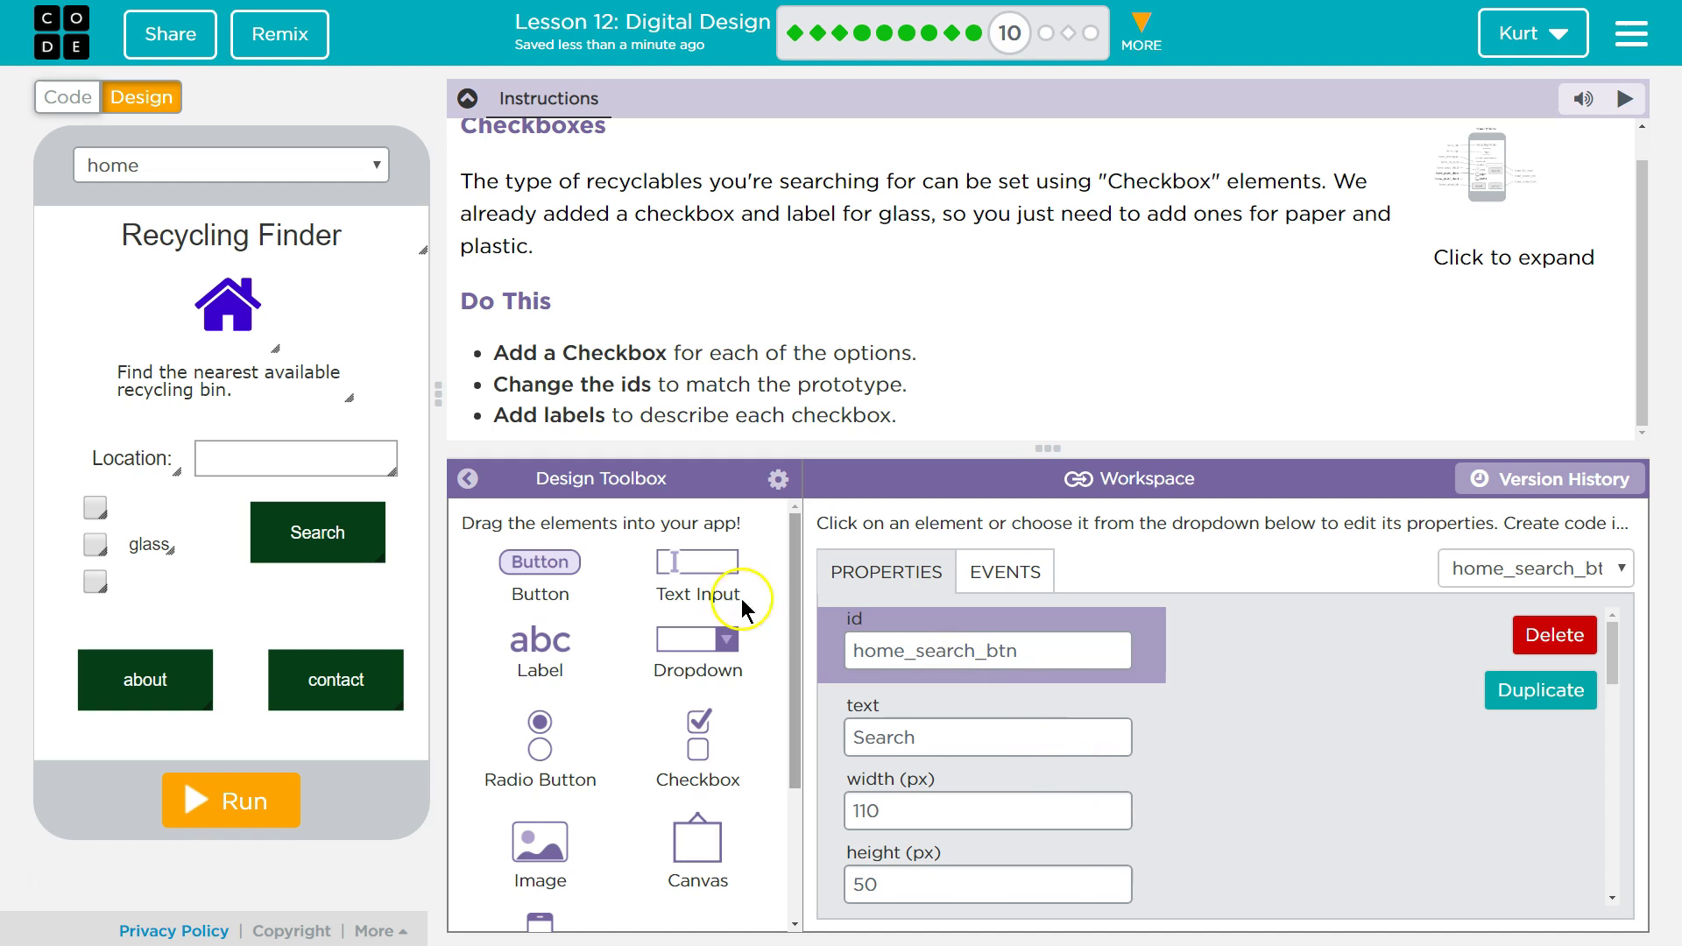
{"action": "left_click", "coordinate": [94, 507]}
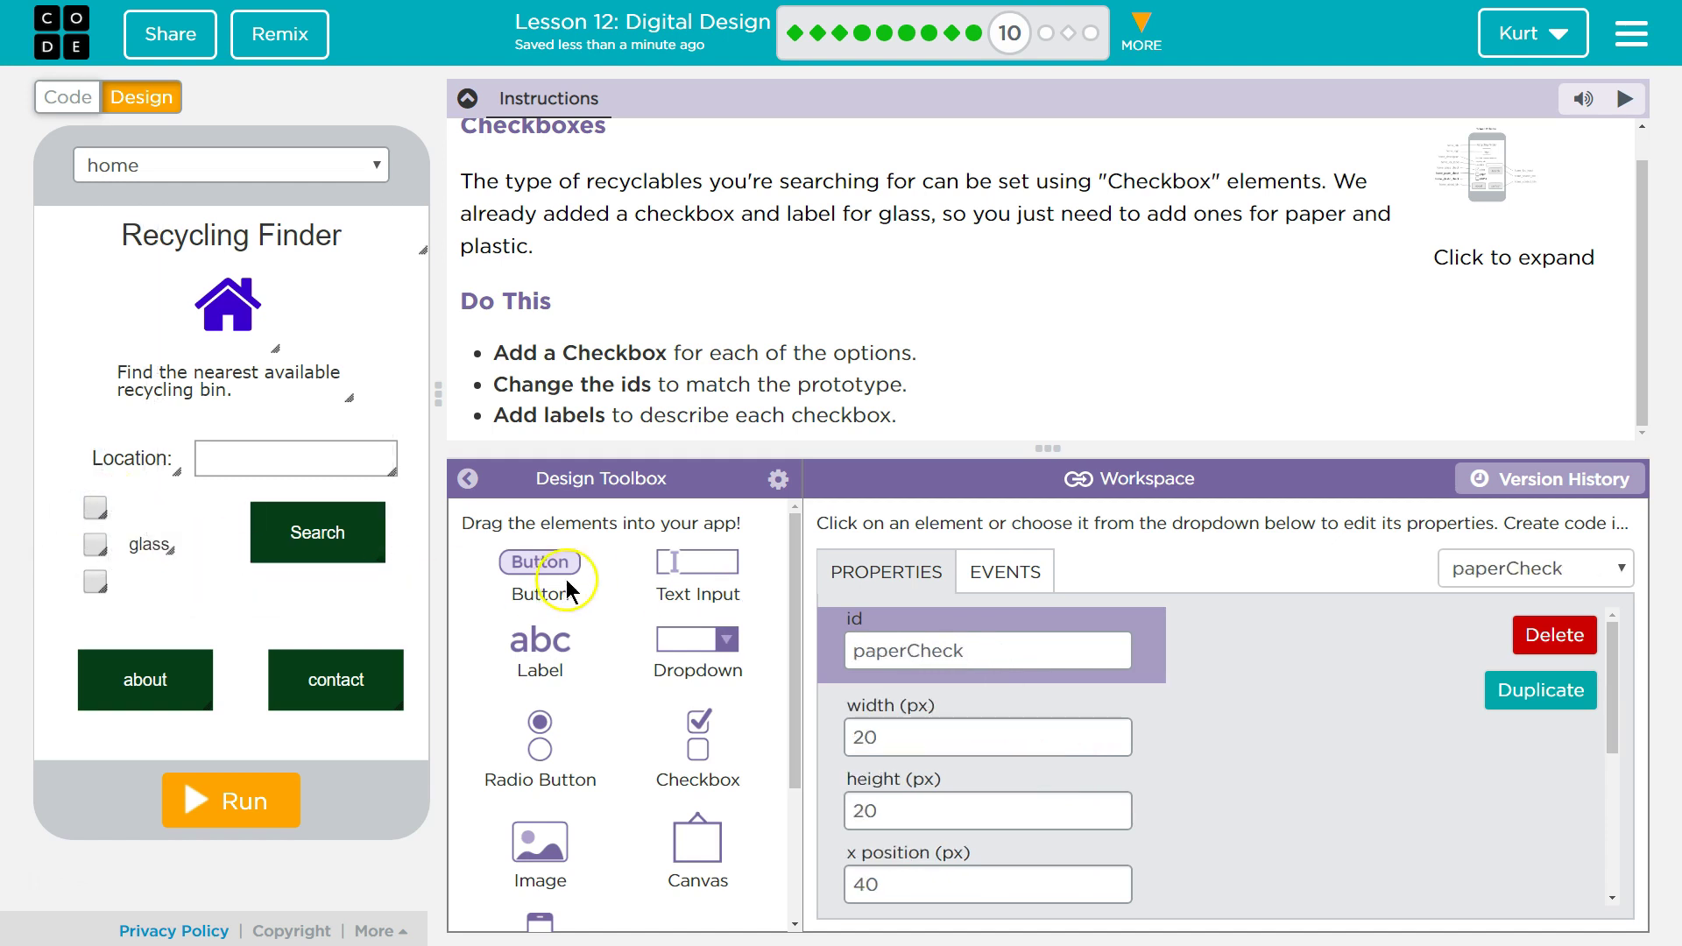
{"action": "left_click", "coordinate": [156, 543]}
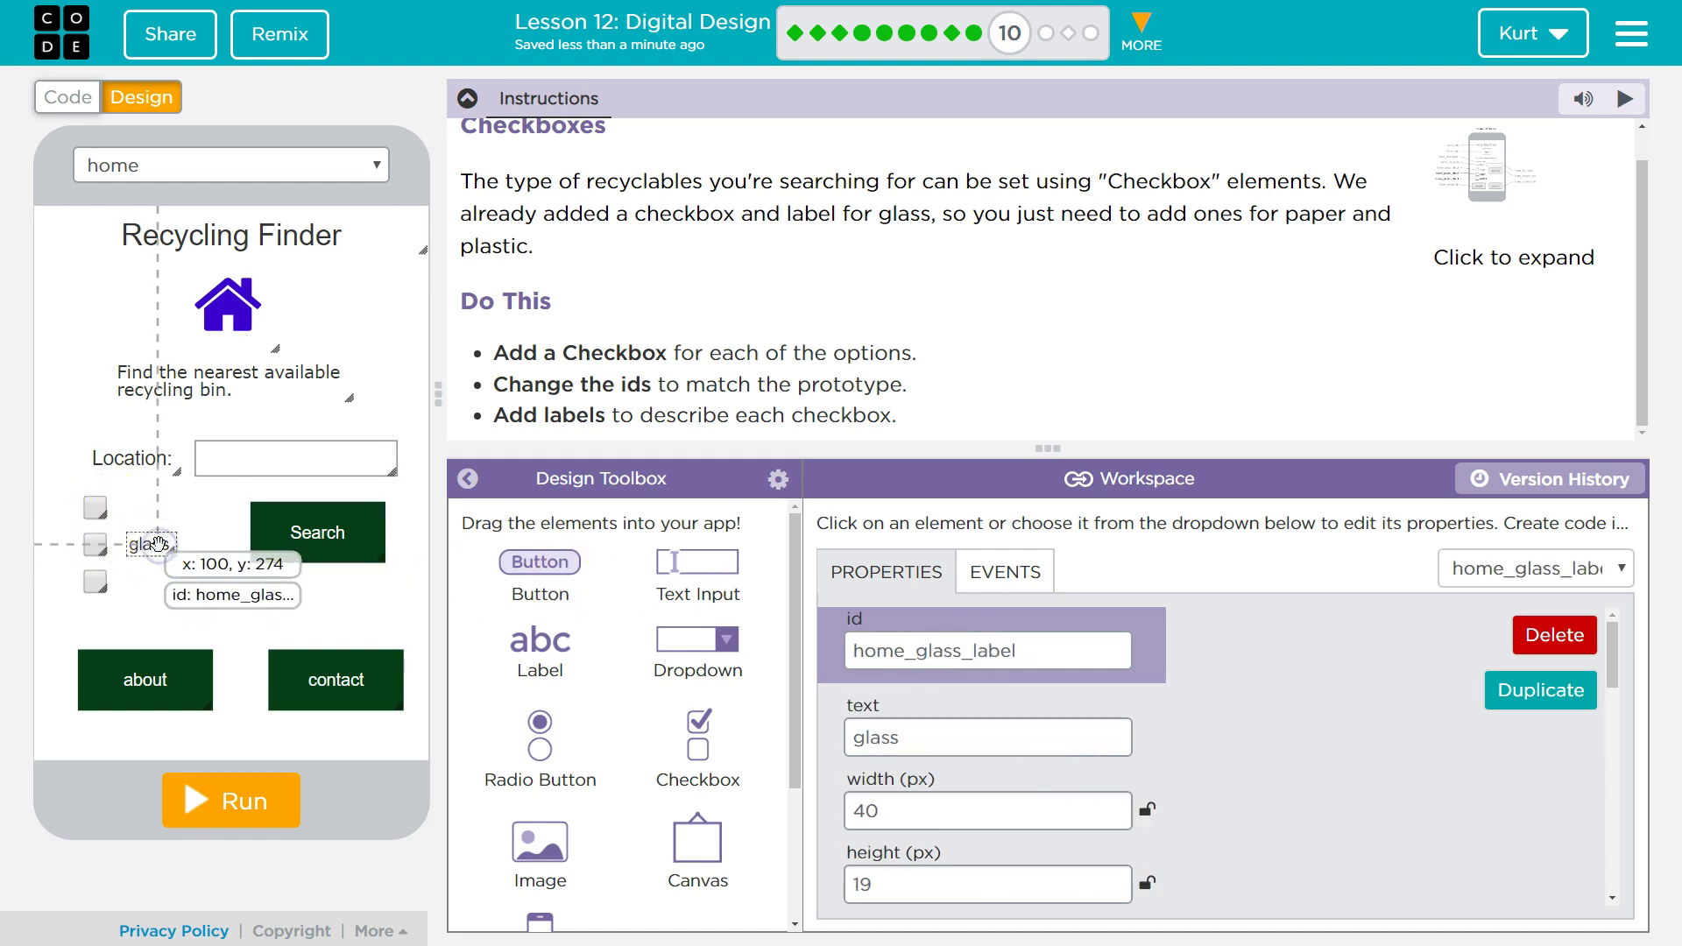
- Place a label beside the top checkbox with id paperLabel and text 'paper'
{"action": "left_click", "coordinate": [698, 563]}
{"action": "left_click", "coordinate": [538, 572]}
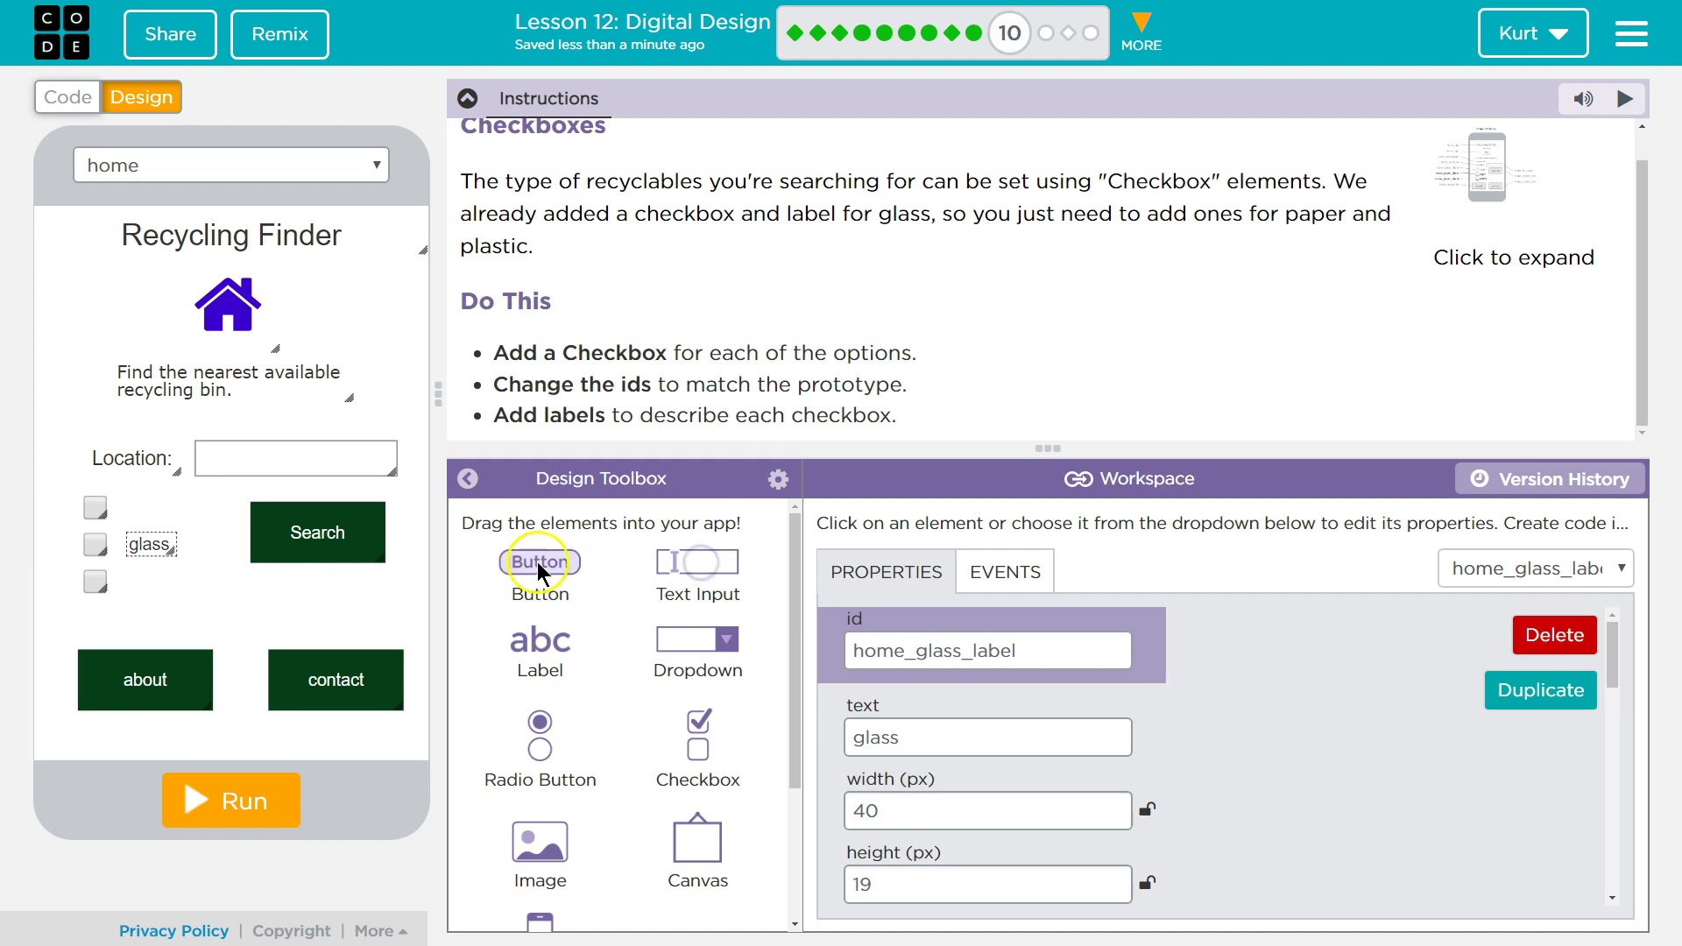
{"action": "left_click_drag", "start_coordinate": [540, 642], "coordinate": [149, 528]}
{"action": "left_click_drag", "start_coordinate": [984, 646], "coordinate": [762, 636]}
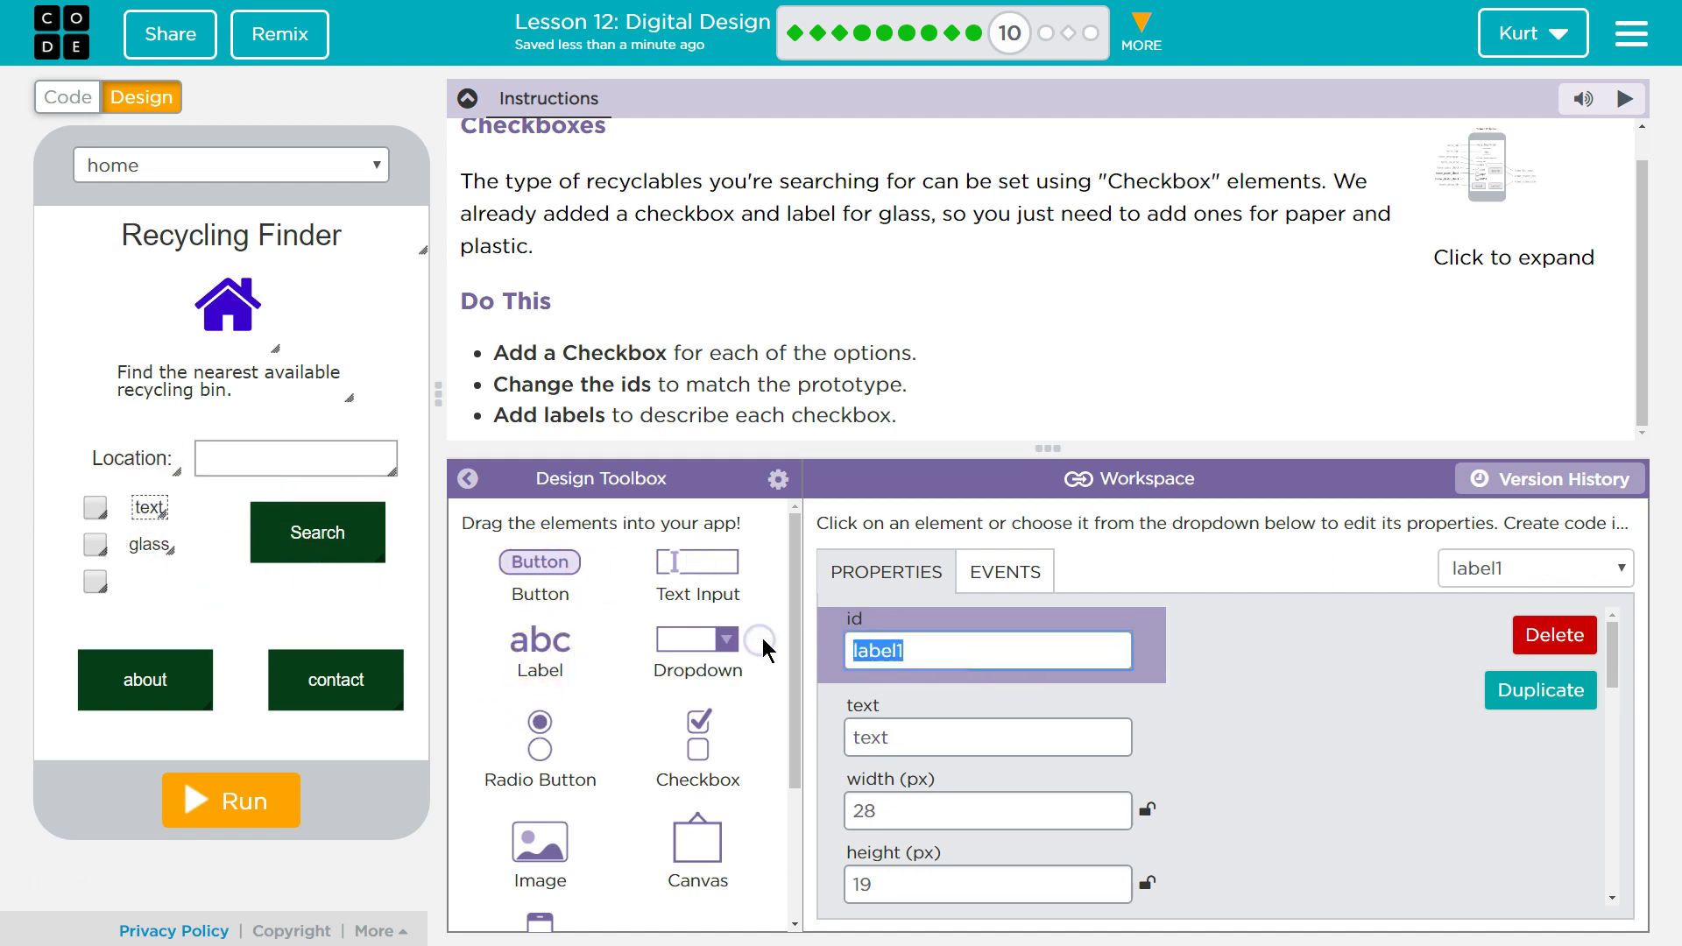
{"action": "type", "text": "paperLab"}
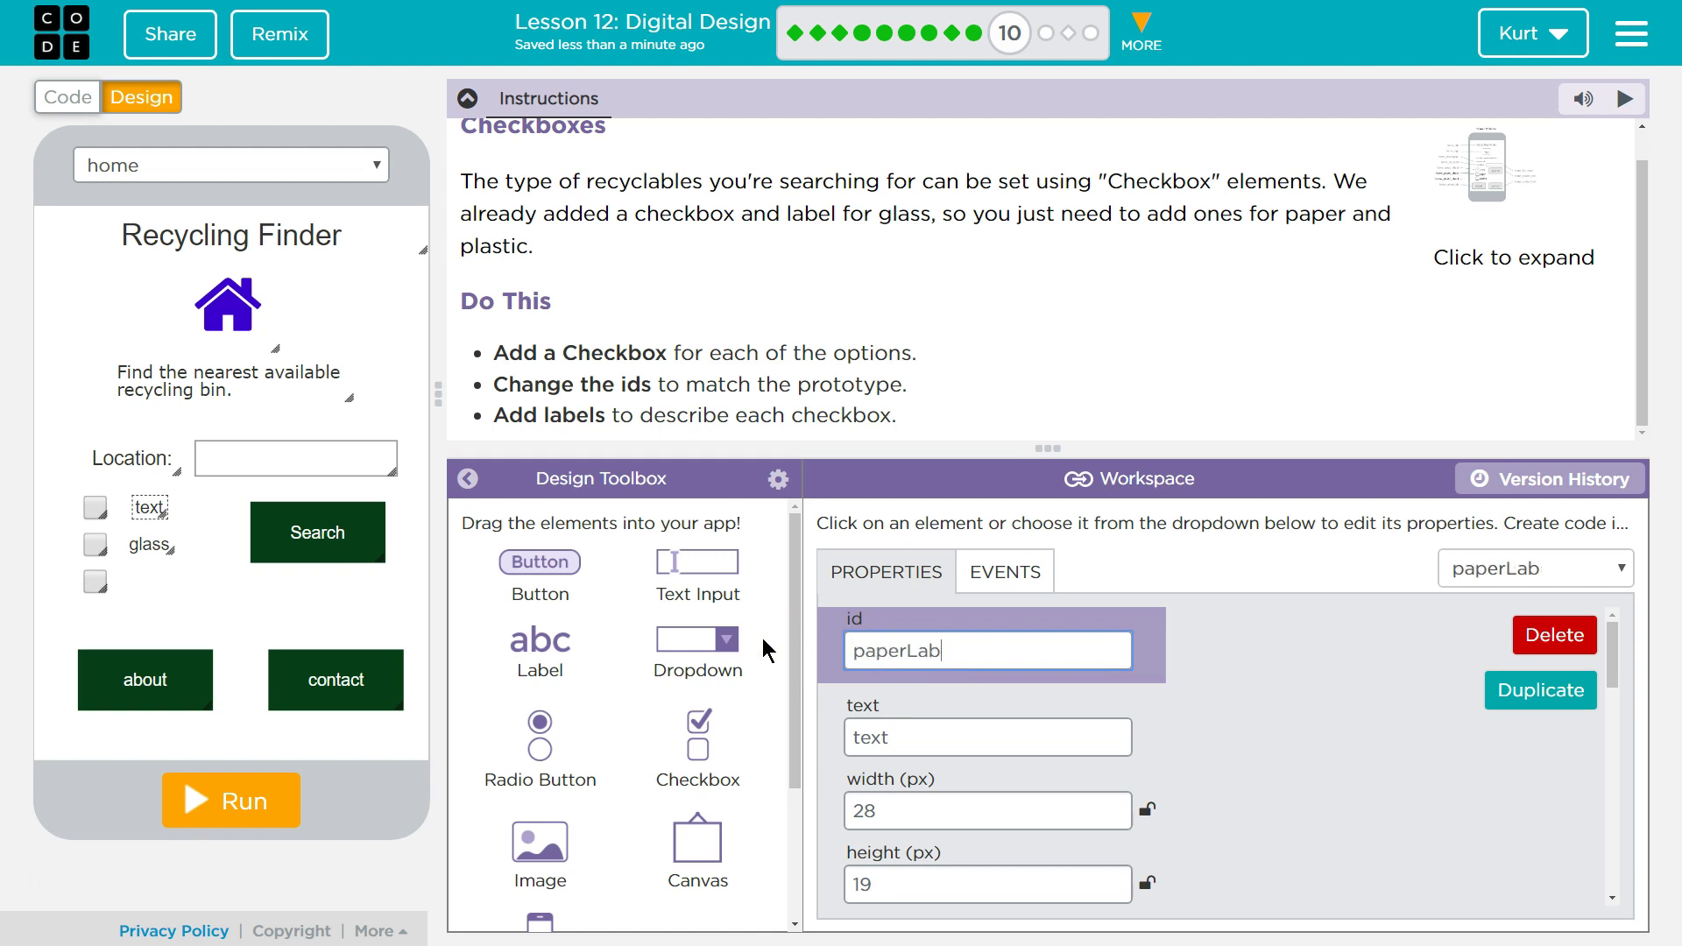
{"action": "type", "text": "el"}
{"action": "key", "text": "Tab"}
{"action": "type", "text": "pa"}
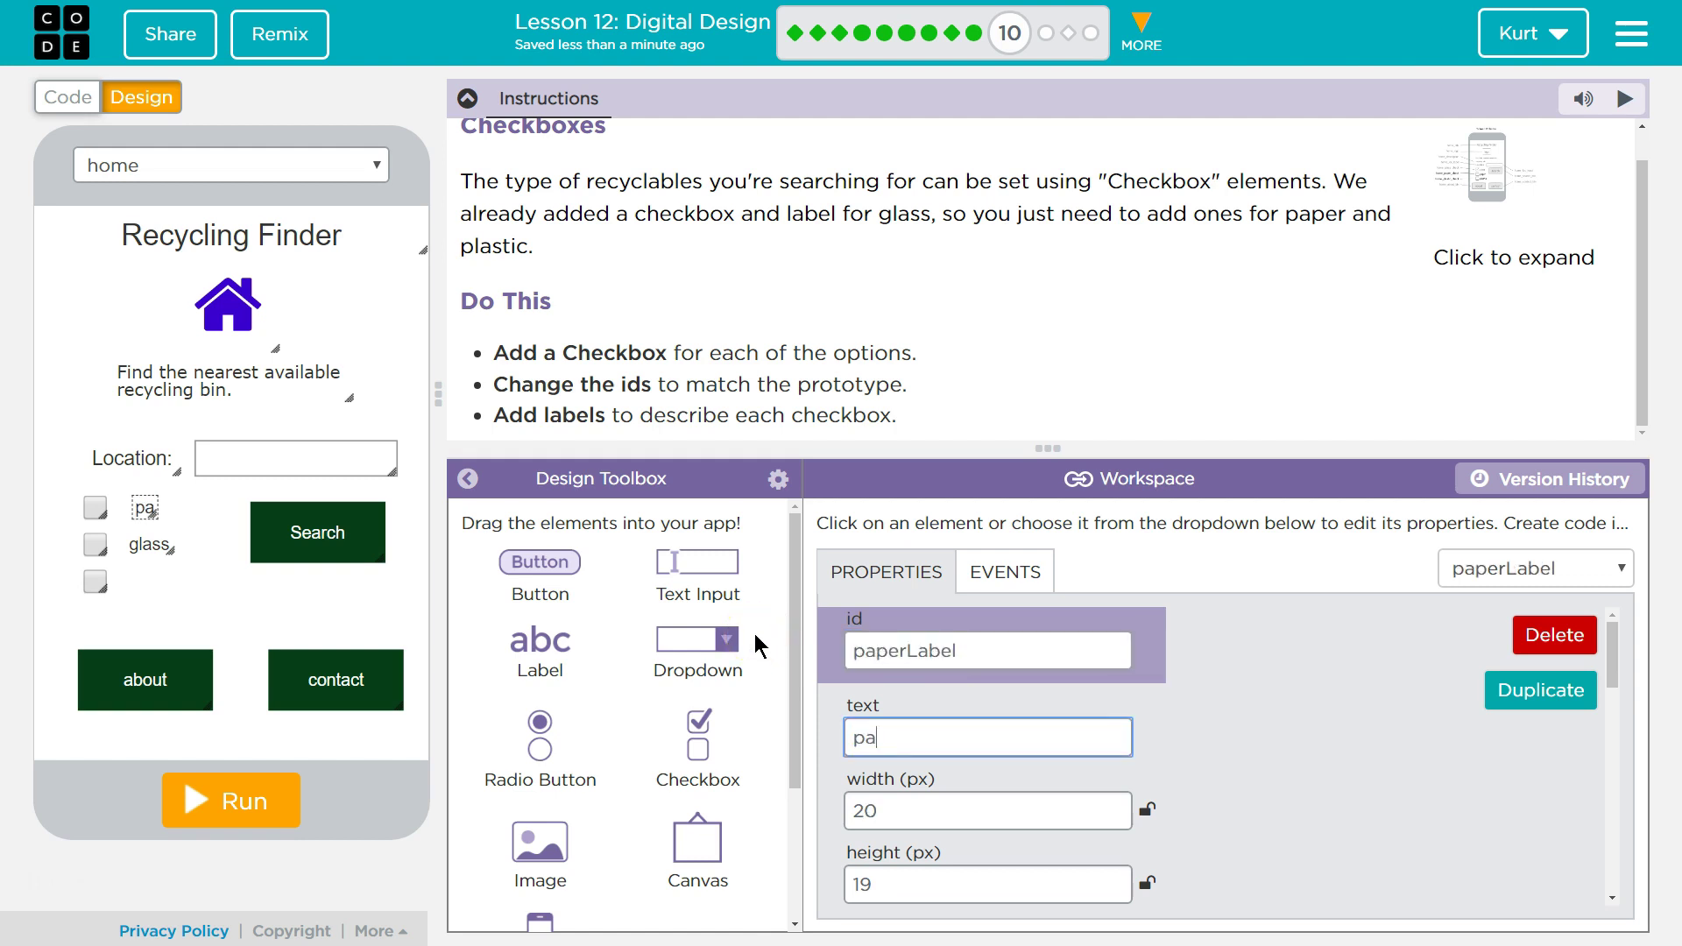
{"action": "type", "text": "per"}
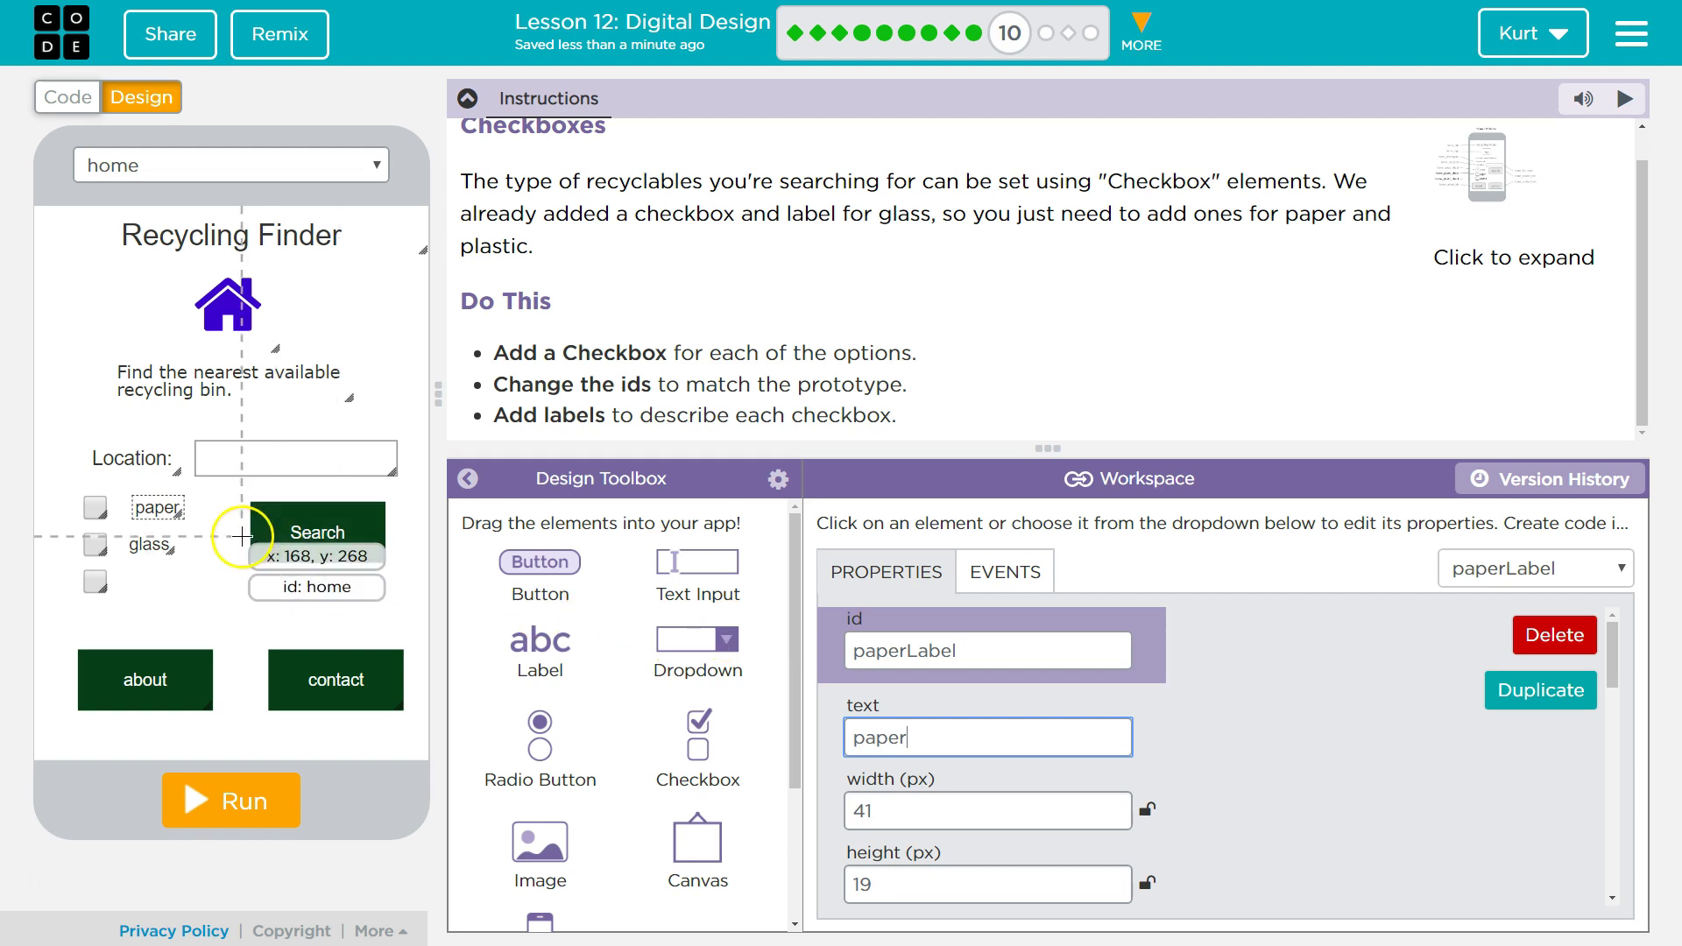
- Set the paper label's x position to 75, matching the glass label
{"action": "left_click", "coordinate": [152, 544]}
{"action": "scroll", "coordinate": [1274, 850], "scroll_direction": "down", "scroll_amount": 2}
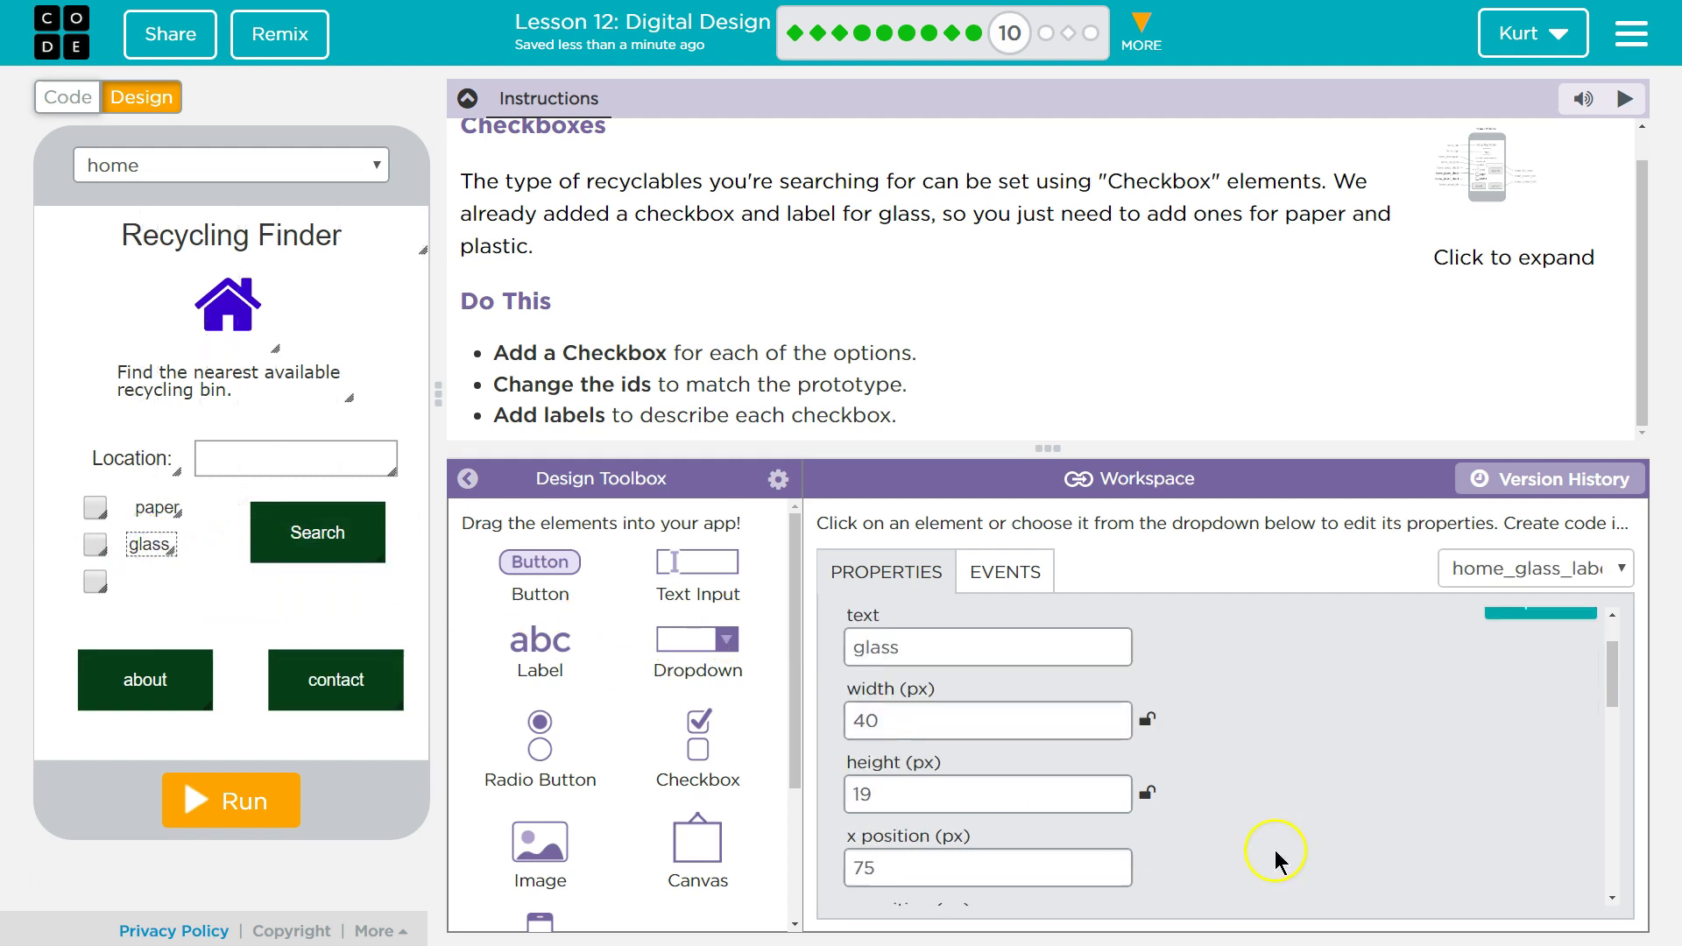
{"action": "scroll", "coordinate": [1096, 756], "scroll_direction": "up", "scroll_amount": 1}
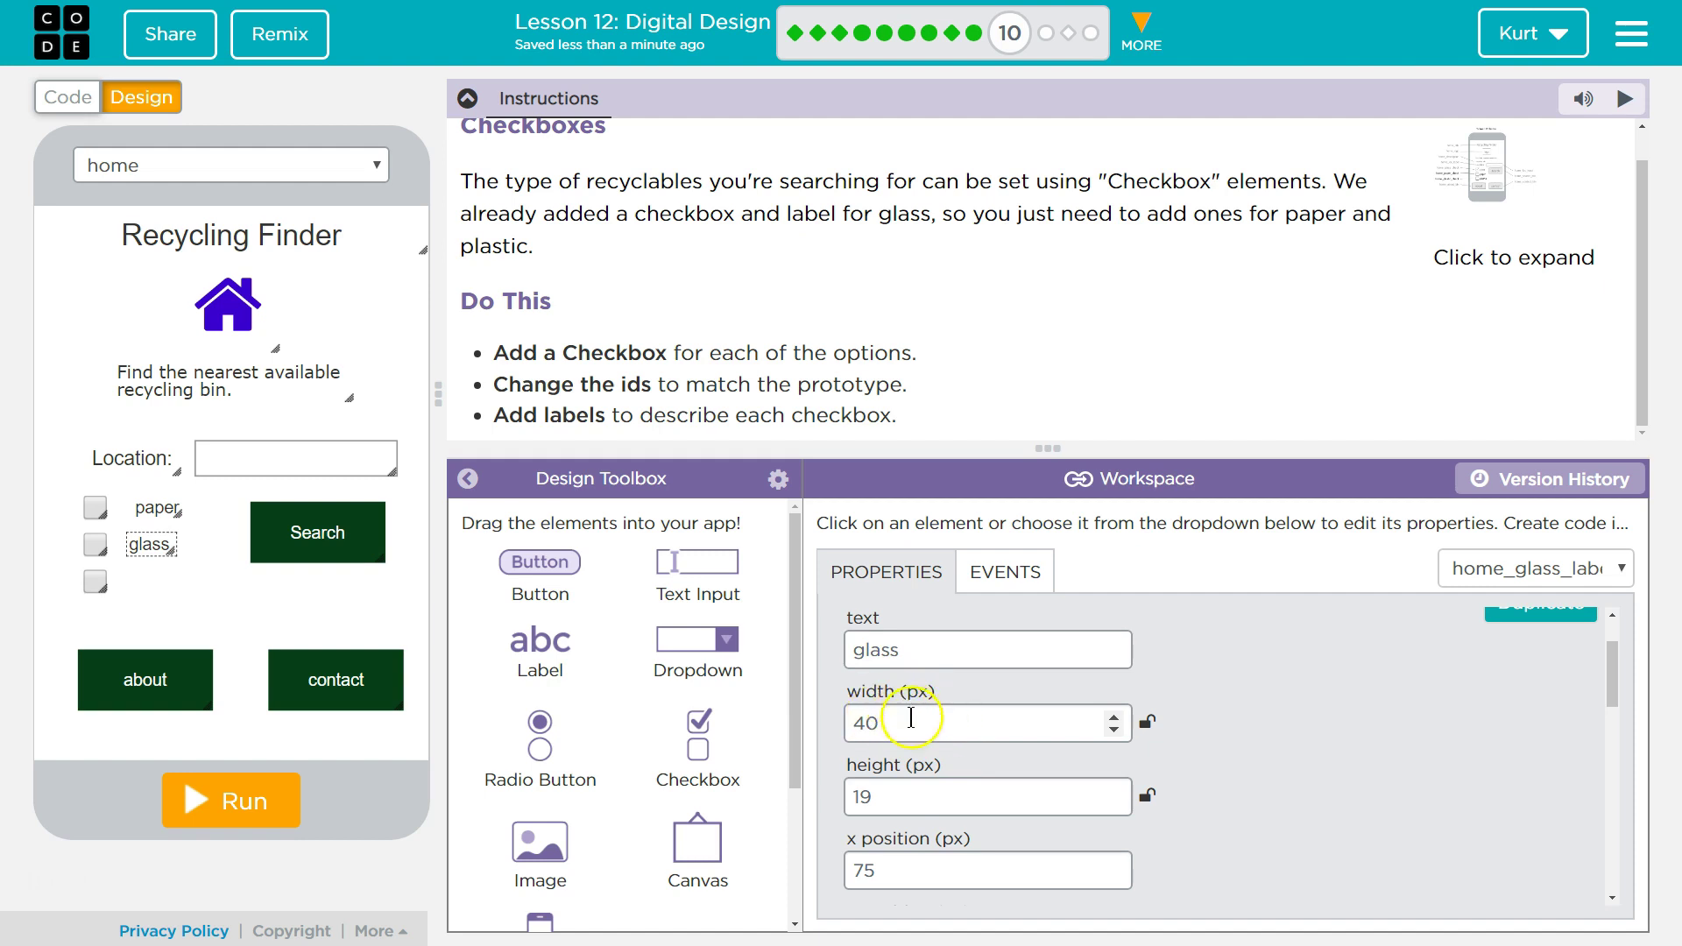
{"action": "scroll", "coordinate": [910, 723], "scroll_direction": "up", "scroll_amount": 1}
{"action": "scroll", "coordinate": [920, 696], "scroll_direction": "down", "scroll_amount": 1}
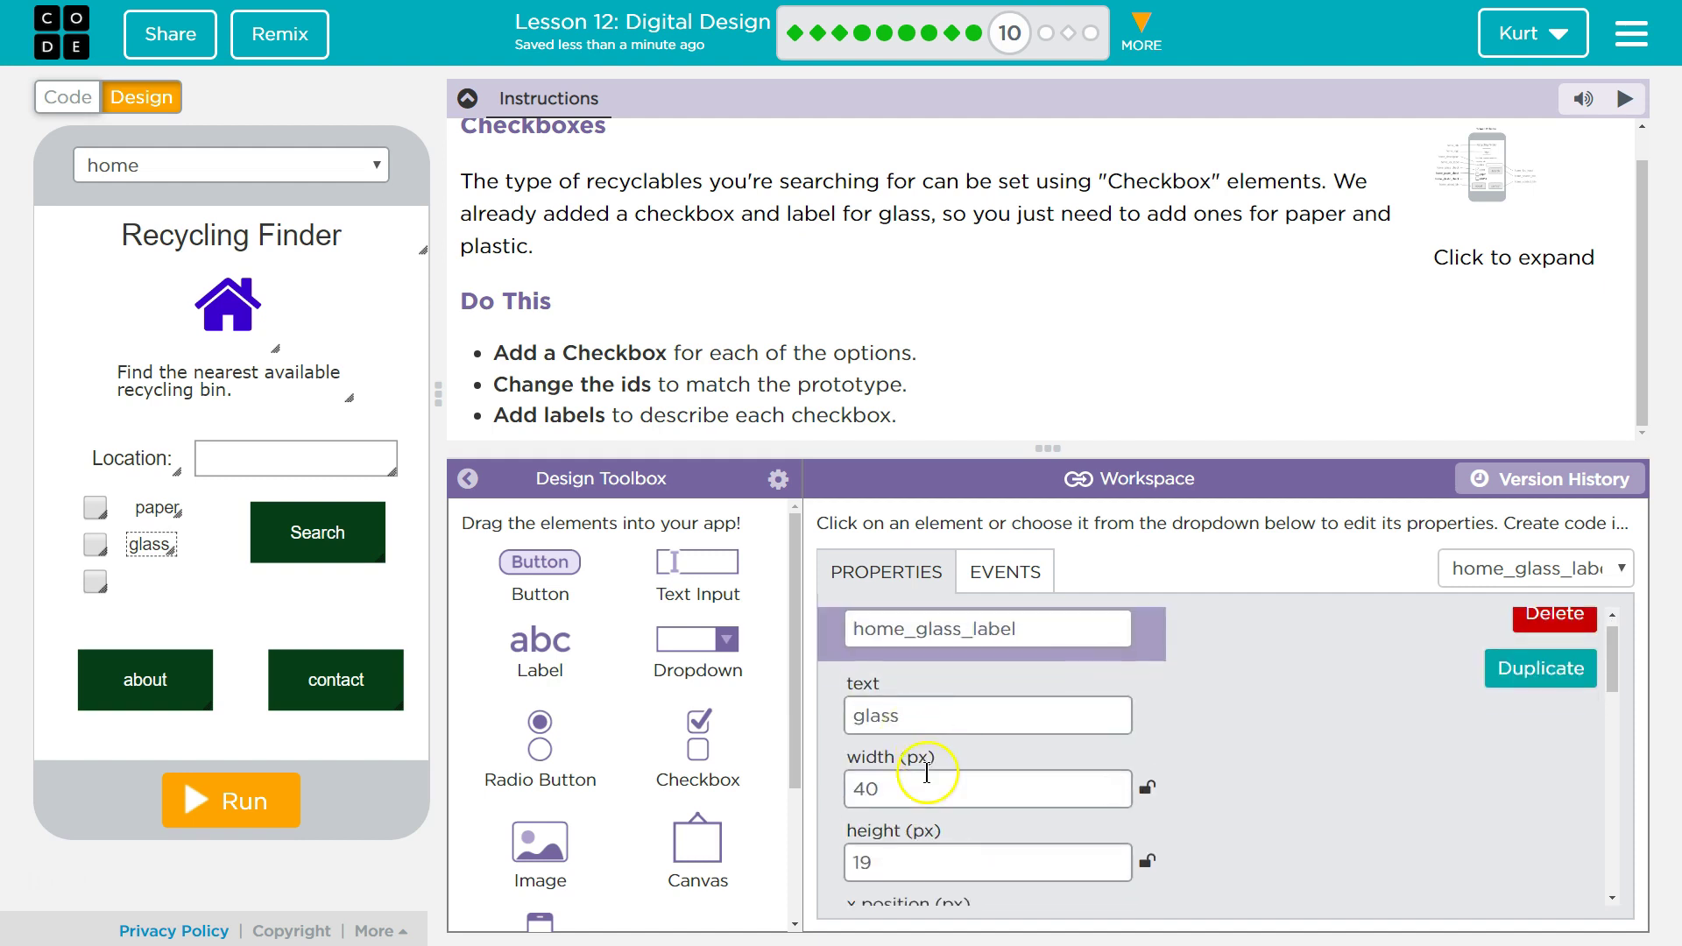
{"action": "scroll", "coordinate": [928, 776], "scroll_direction": "down", "scroll_amount": 1}
{"action": "scroll", "coordinate": [928, 785], "scroll_direction": "down", "scroll_amount": 1}
{"action": "scroll", "coordinate": [928, 786], "scroll_direction": "down", "scroll_amount": 1}
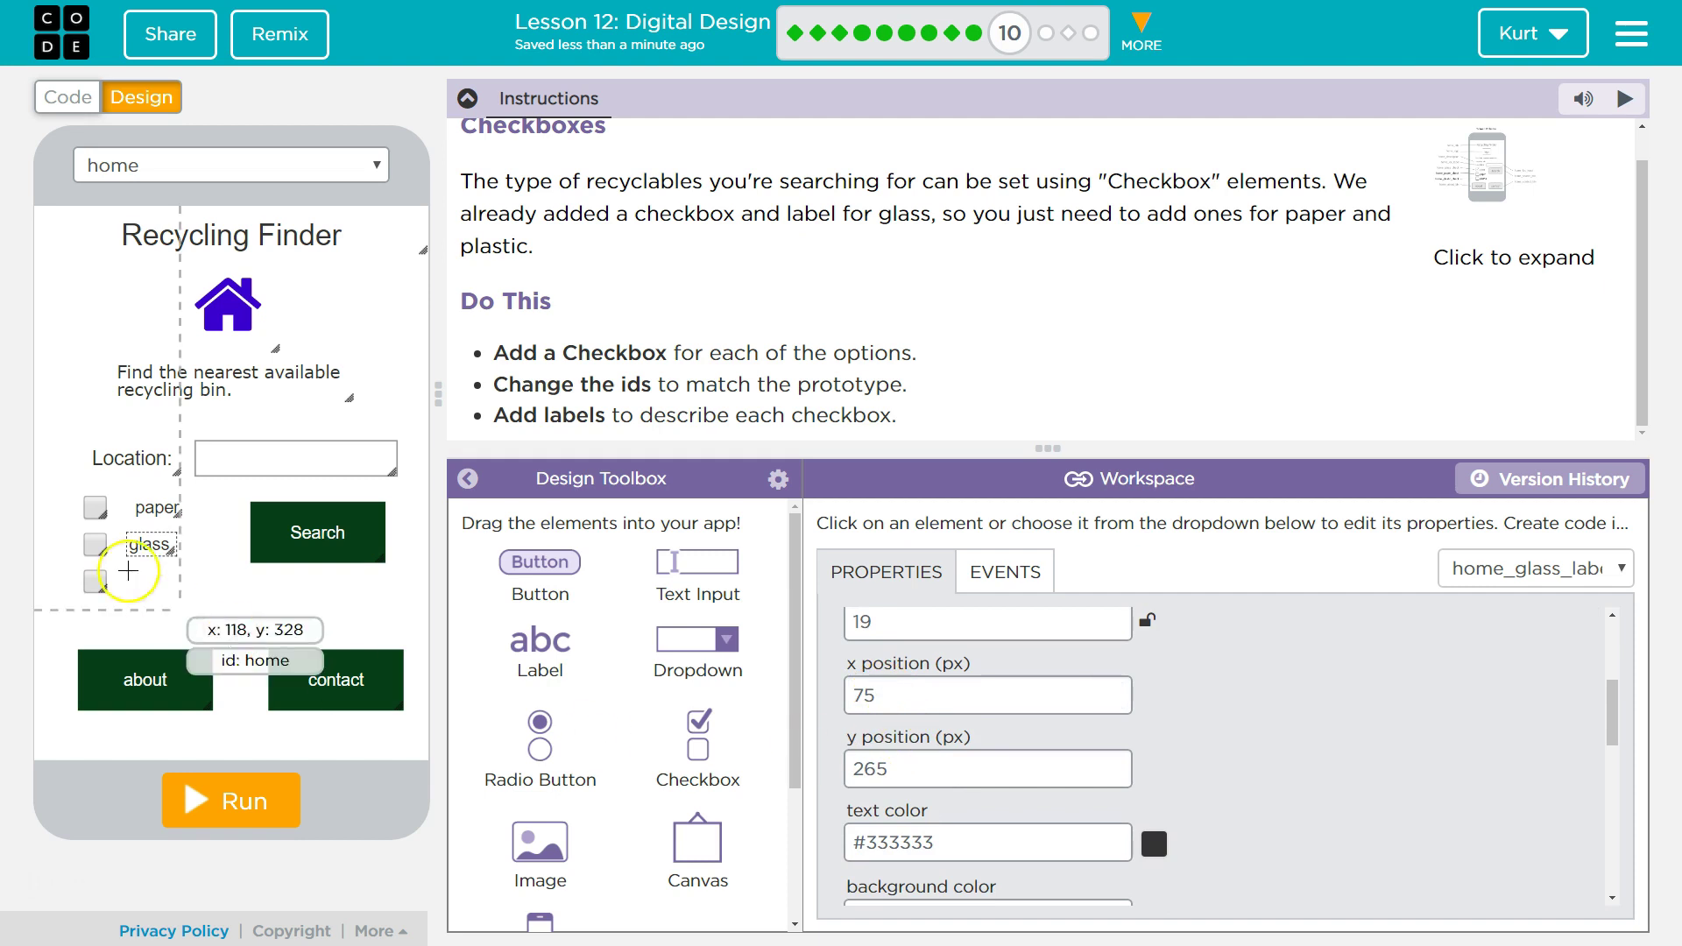
{"action": "scroll", "coordinate": [1051, 788], "scroll_direction": "down", "scroll_amount": 2}
{"action": "scroll", "coordinate": [1044, 796], "scroll_direction": "down", "scroll_amount": 2}
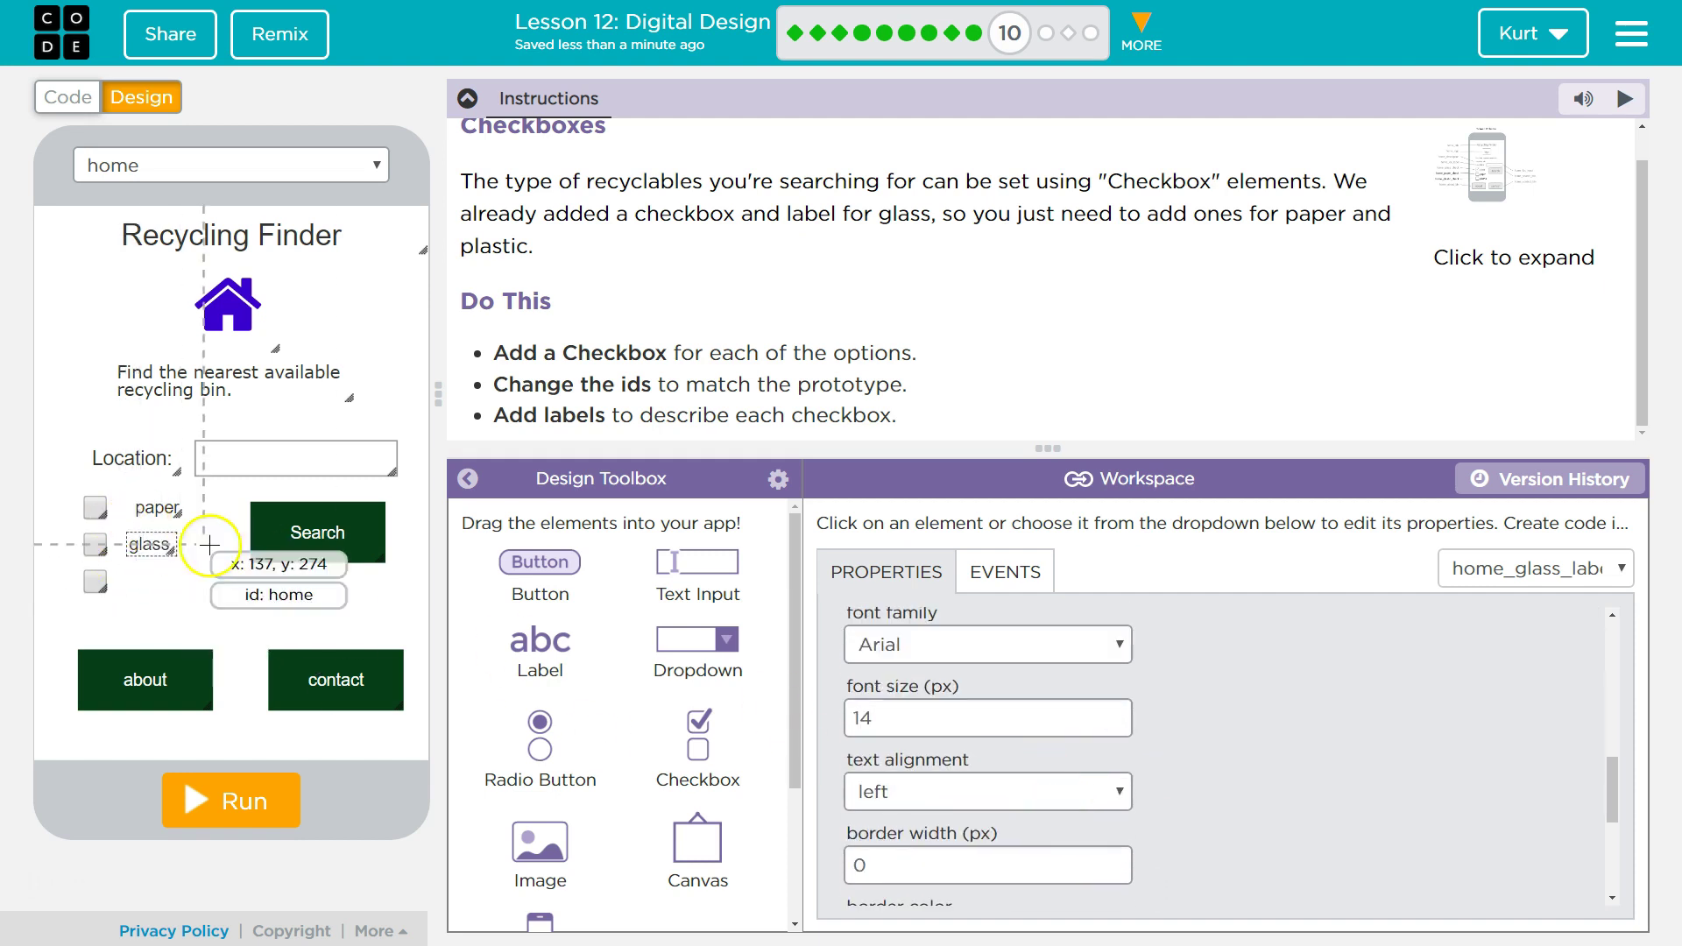
{"action": "left_click", "coordinate": [156, 508]}
{"action": "scroll", "coordinate": [998, 739], "scroll_direction": "up", "scroll_amount": 2}
{"action": "scroll", "coordinate": [1013, 710], "scroll_direction": "up", "scroll_amount": 3}
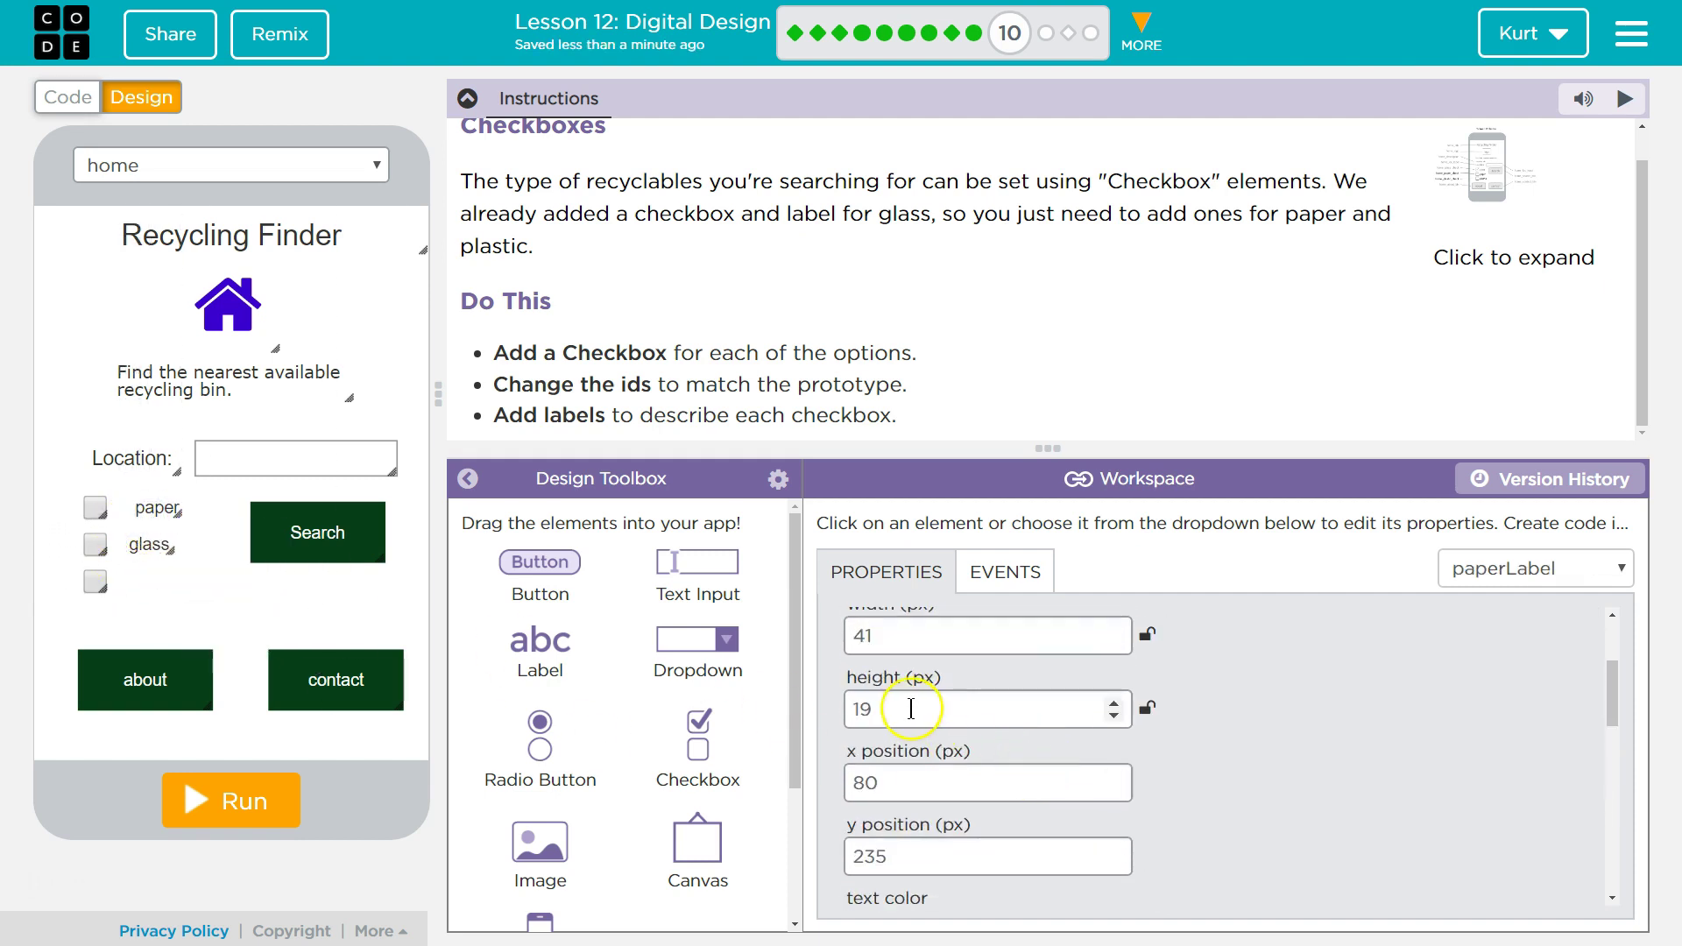
{"action": "scroll", "coordinate": [1123, 724], "scroll_direction": "up", "scroll_amount": 2}
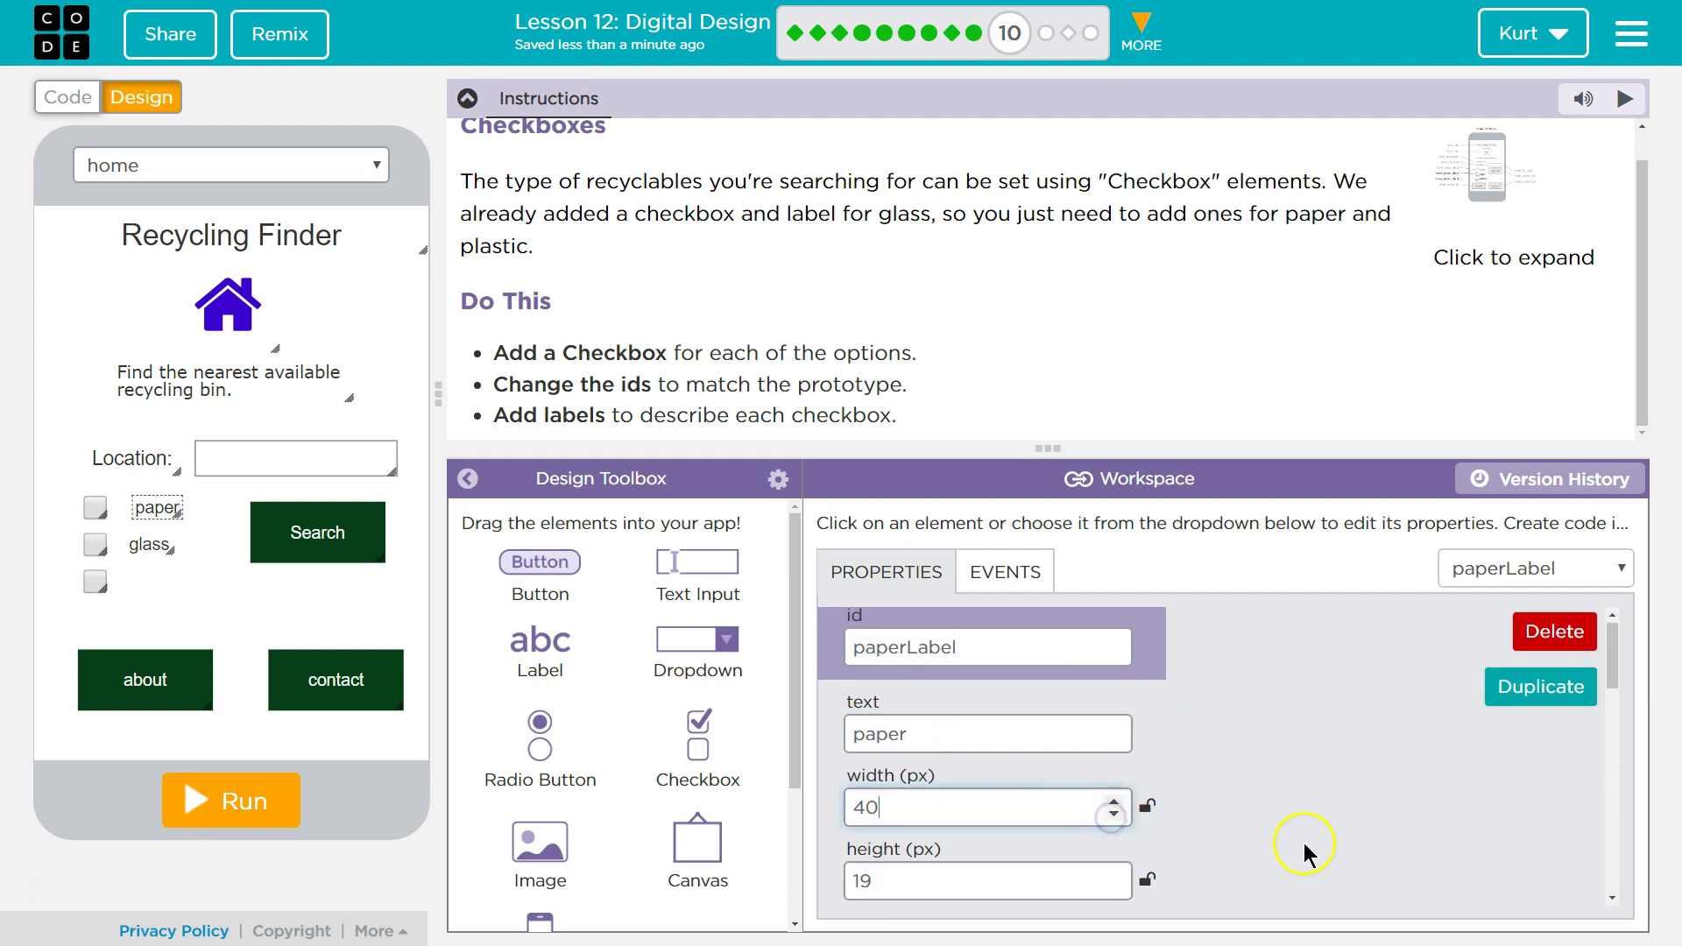
{"action": "scroll", "coordinate": [1183, 840], "scroll_direction": "down", "scroll_amount": 1}
{"action": "left_click", "coordinate": [1114, 792]}
{"action": "left_click", "coordinate": [1115, 793]}
{"action": "left_click", "coordinate": [1114, 792]}
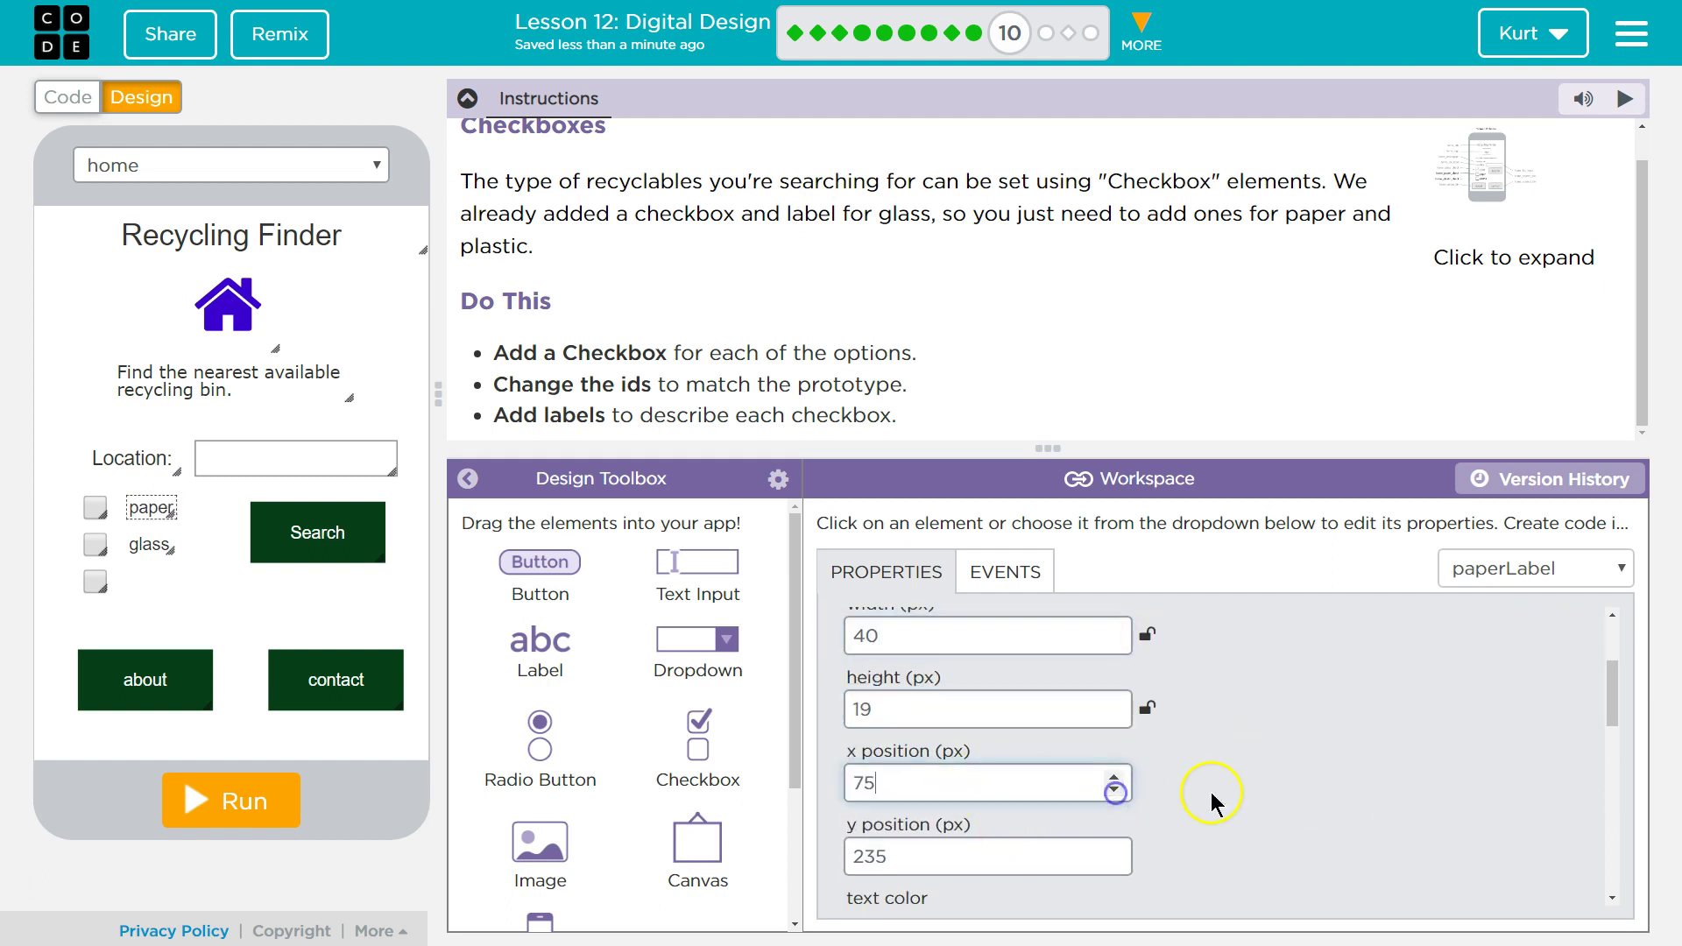
{"action": "scroll", "coordinate": [1405, 855], "scroll_direction": "up", "scroll_amount": 2}
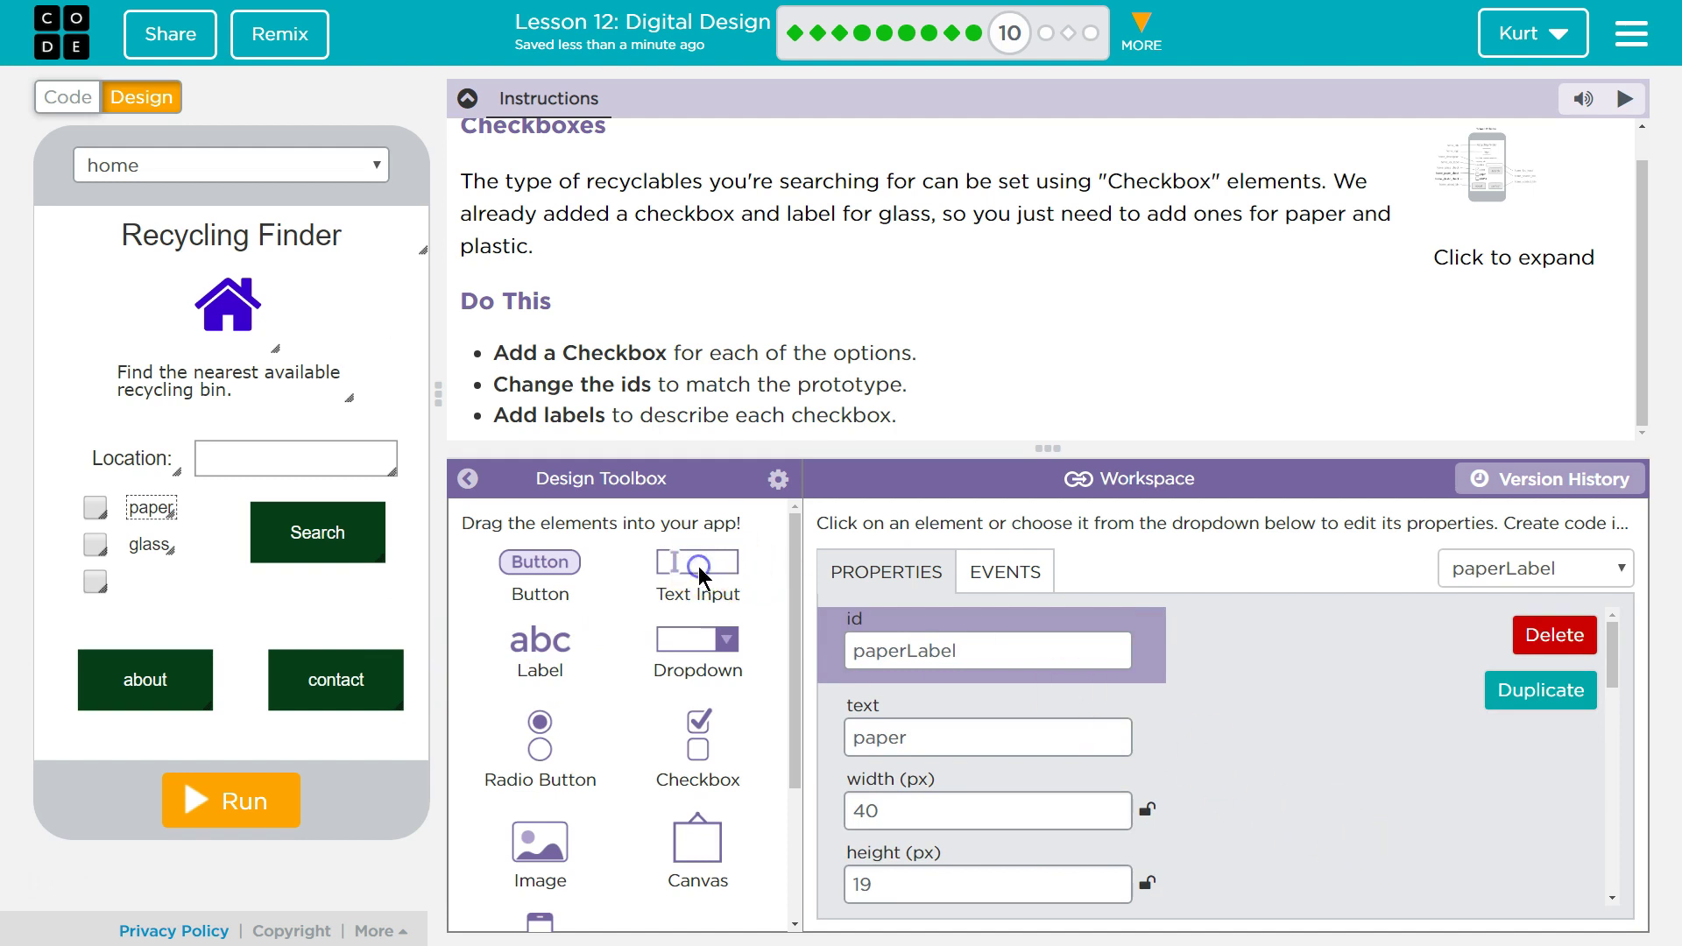
- Place a label beside the third checkbox with id plasticLabel and text 'plastic'
{"action": "left_click_drag", "start_coordinate": [539, 645], "coordinate": [146, 587]}
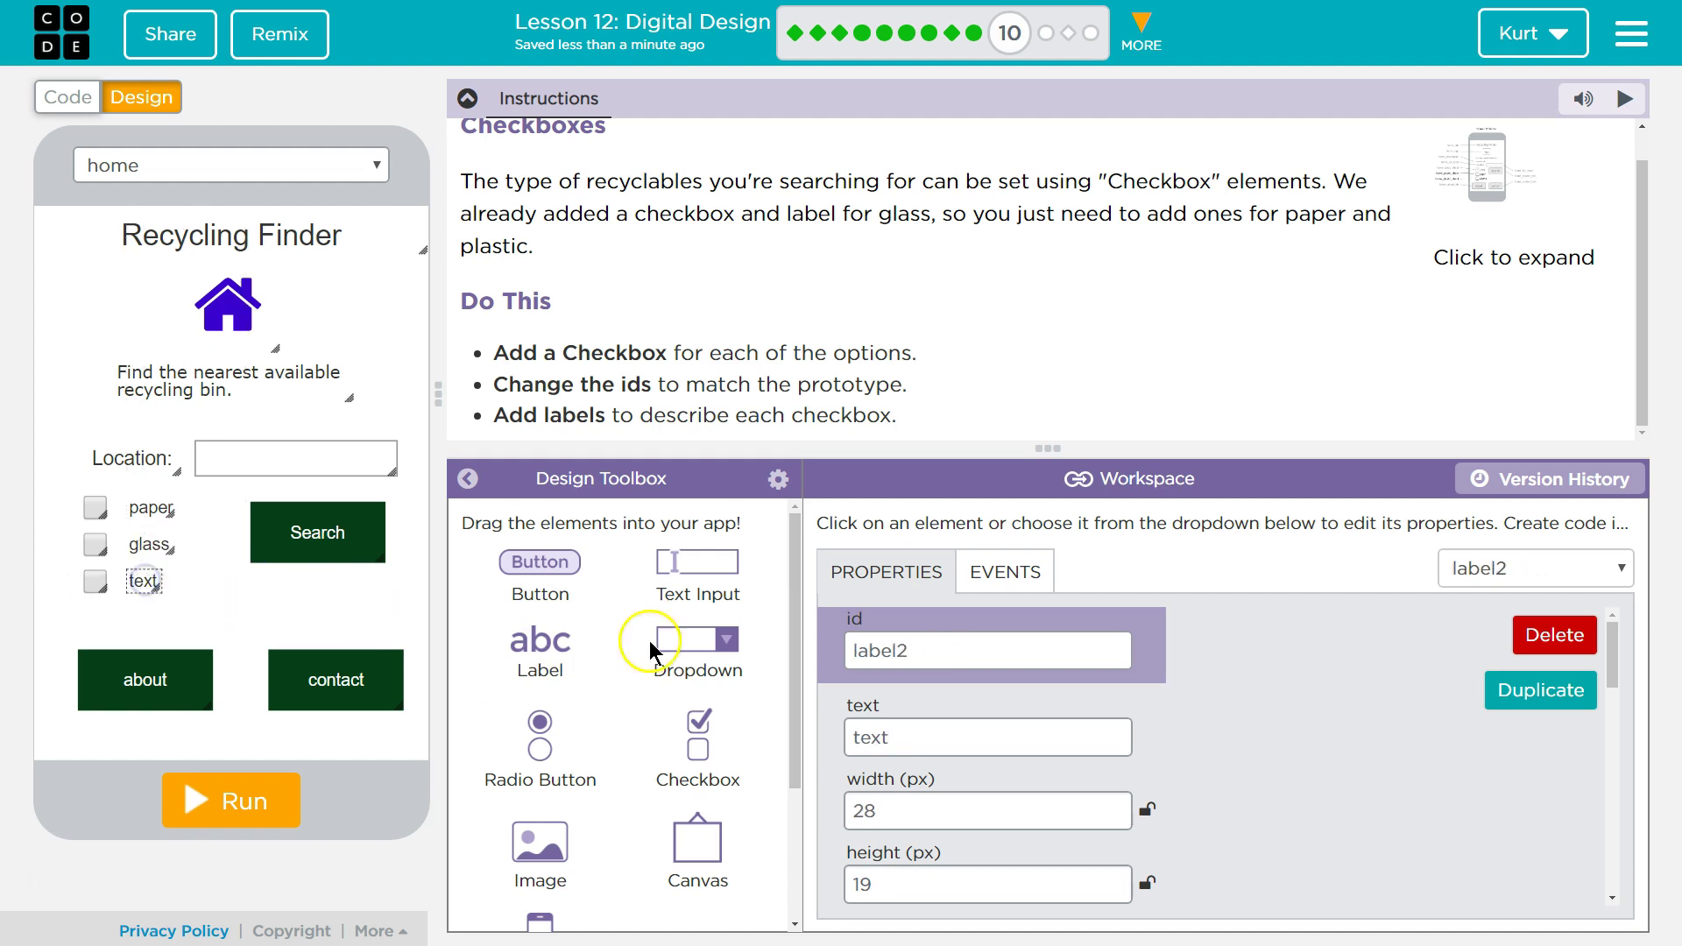
{"action": "left_click_drag", "start_coordinate": [934, 650], "coordinate": [755, 651]}
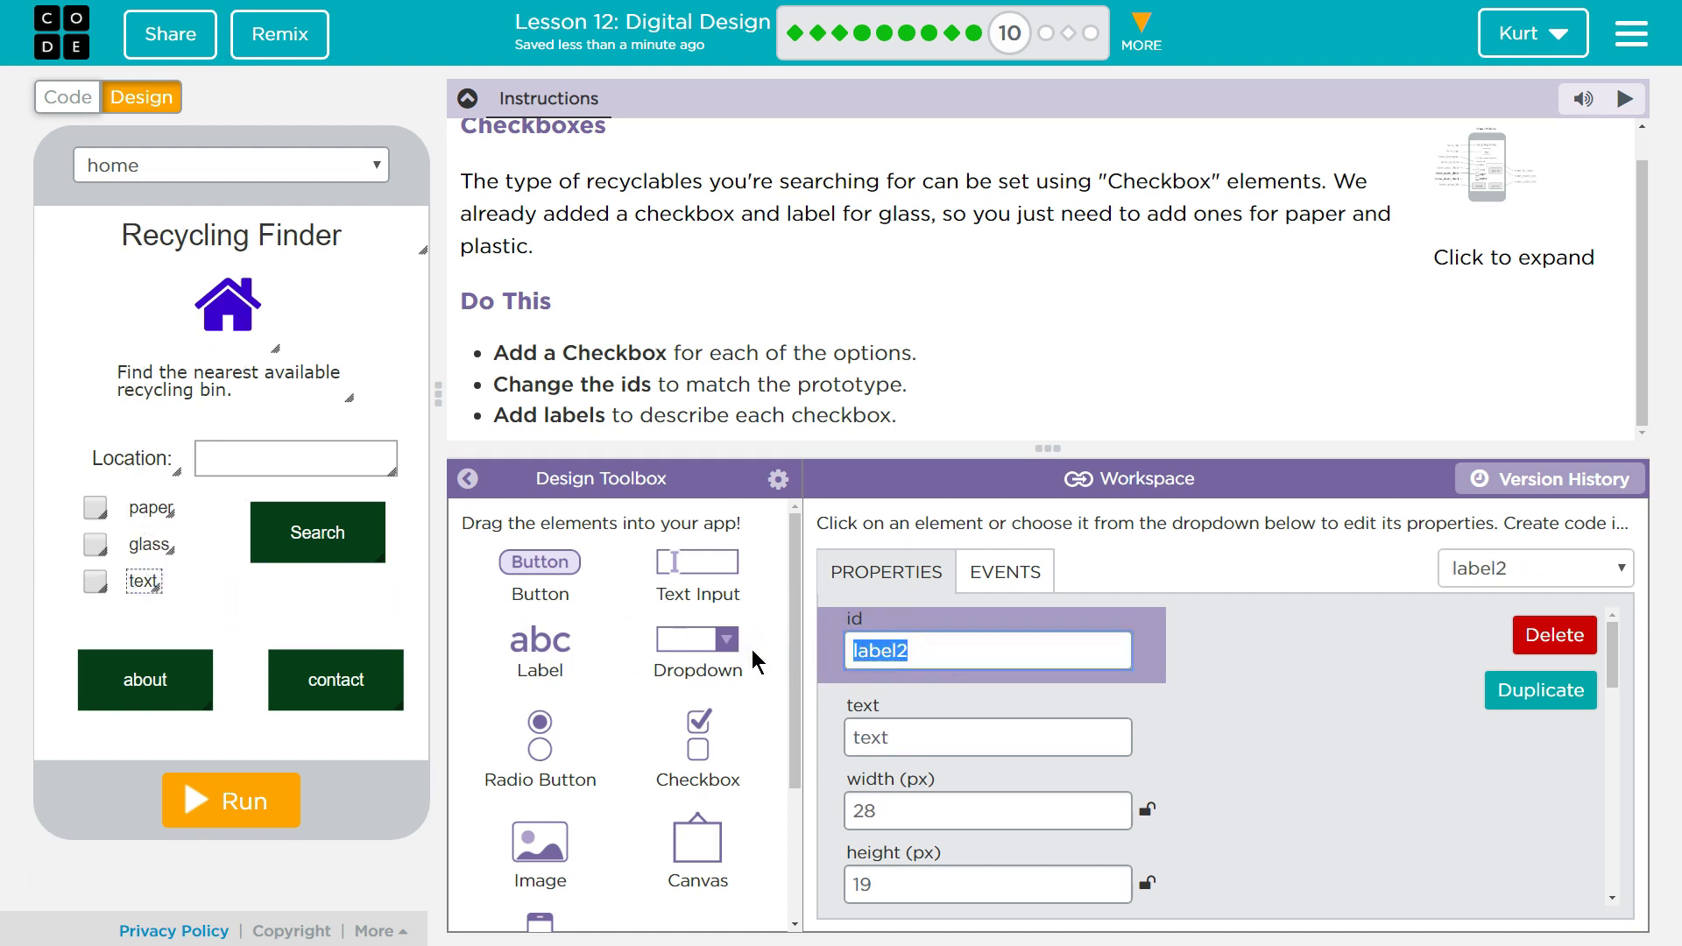
{"action": "type", "text": "glass"}
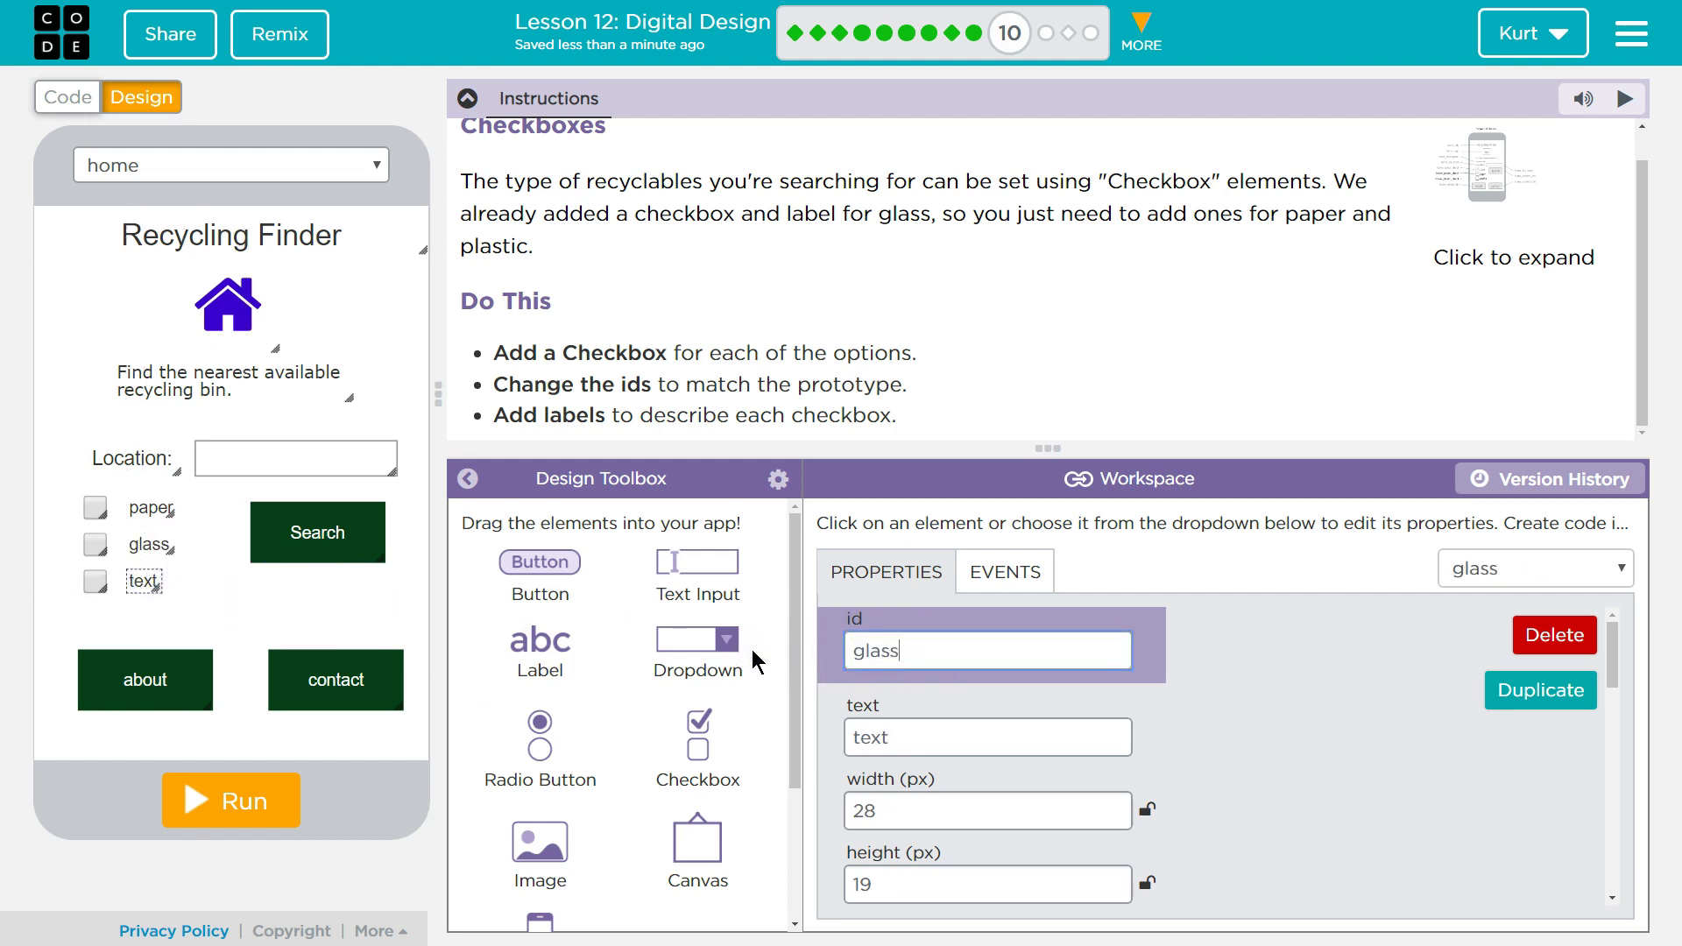
{"action": "type", "text": "La"}
{"action": "type", "text": "bel"}
{"action": "key", "text": "Tab"}
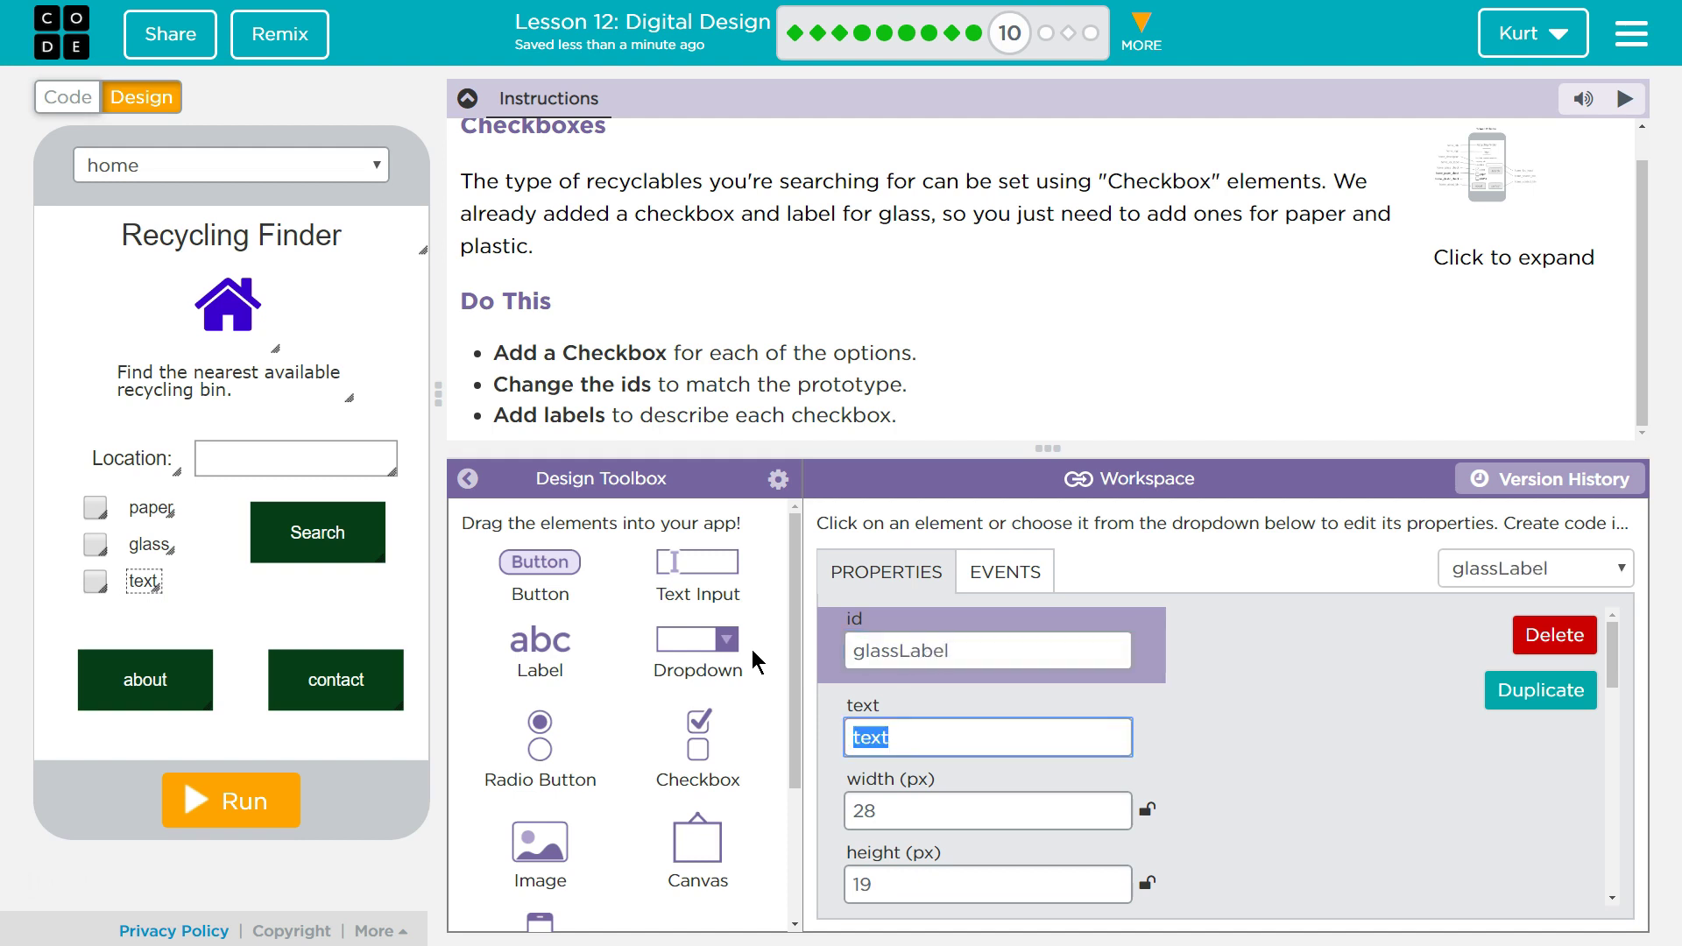
{"action": "type", "text": "gl"}
{"action": "key", "text": "BackSpace"}
{"action": "key", "text": "BackSpace"}
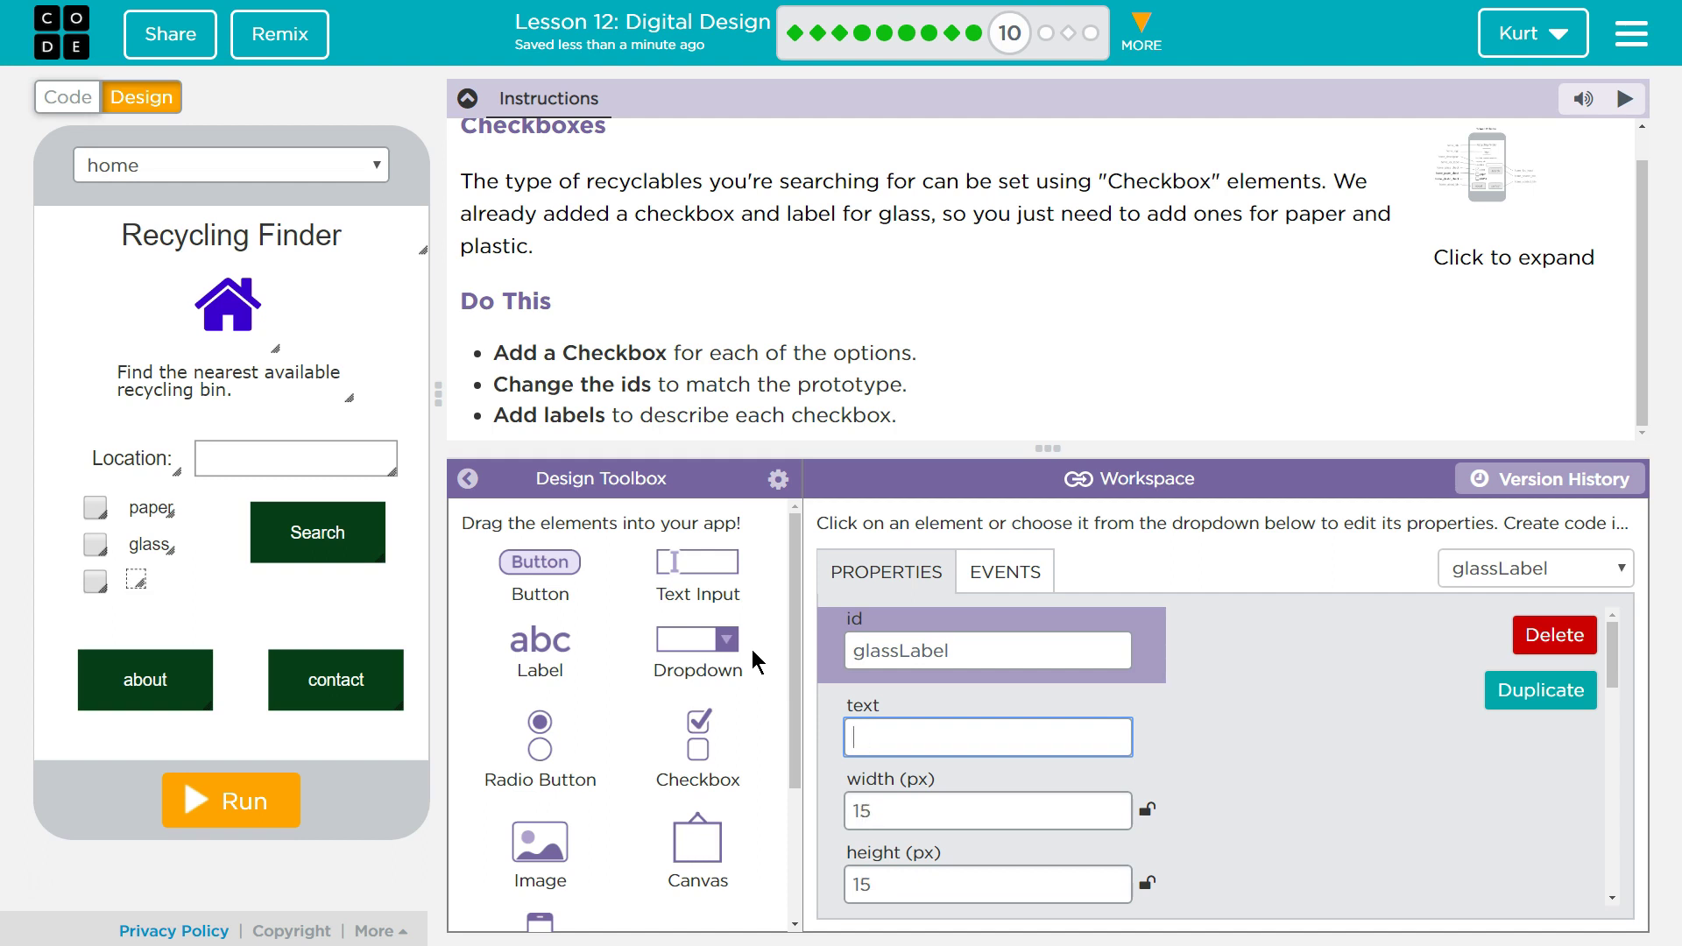
{"action": "left_click_drag", "start_coordinate": [898, 650], "coordinate": [853, 650]}
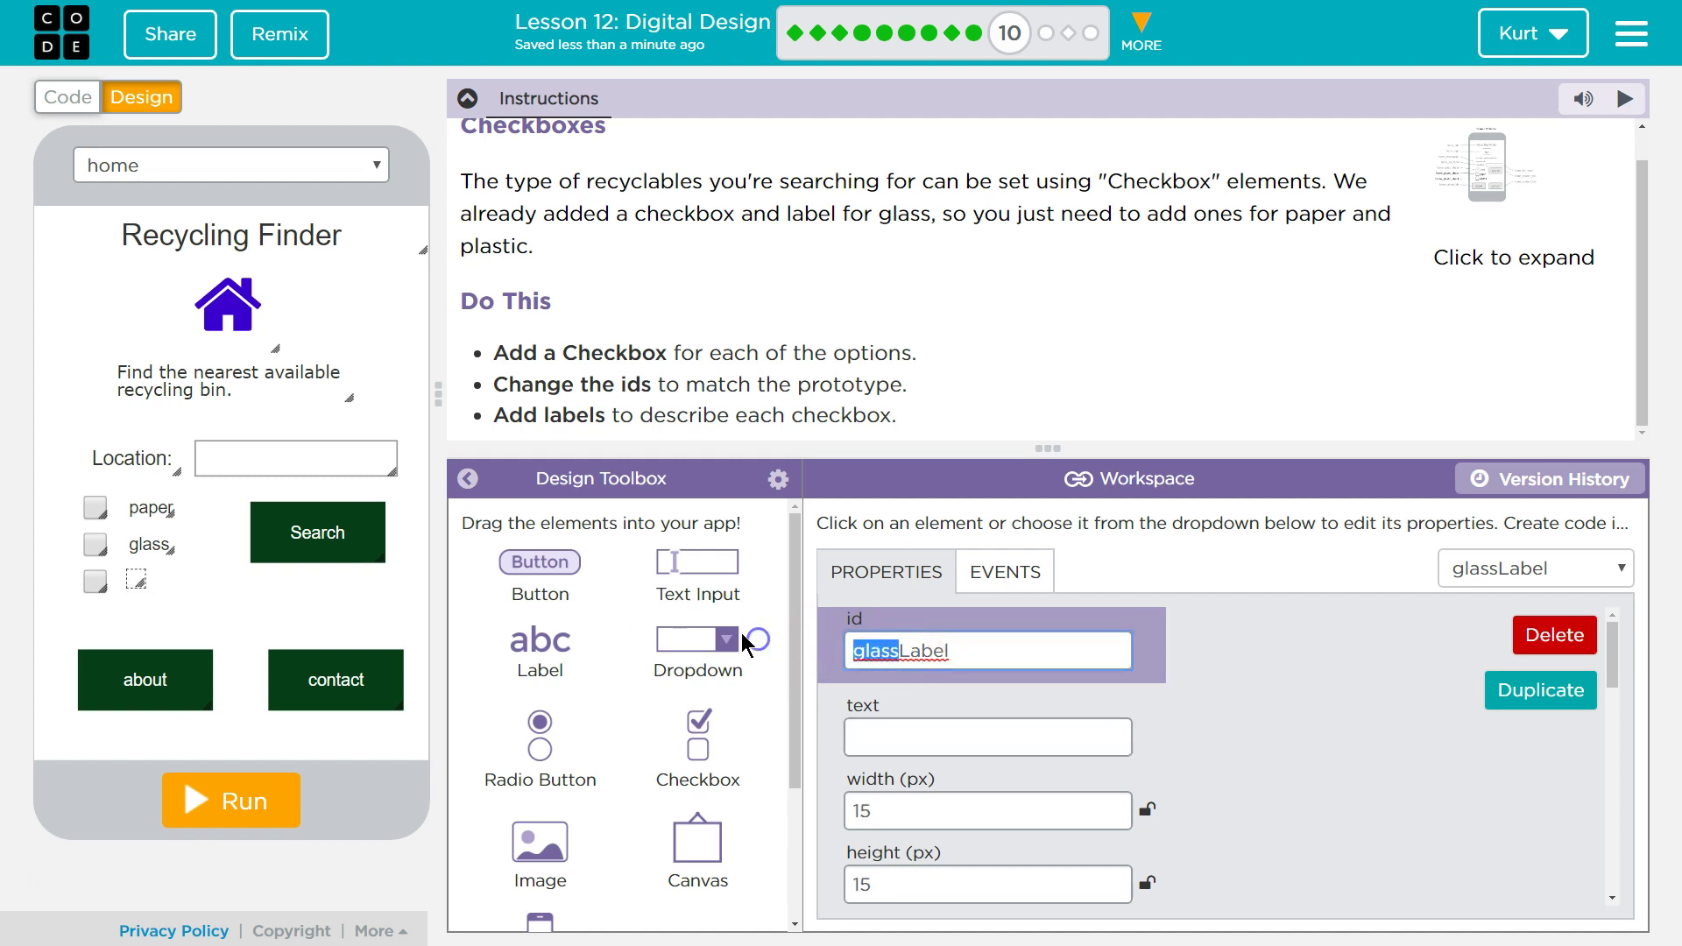
{"action": "type", "text": "plastic"}
{"action": "key", "text": "Tab"}
{"action": "type", "text": "p"}
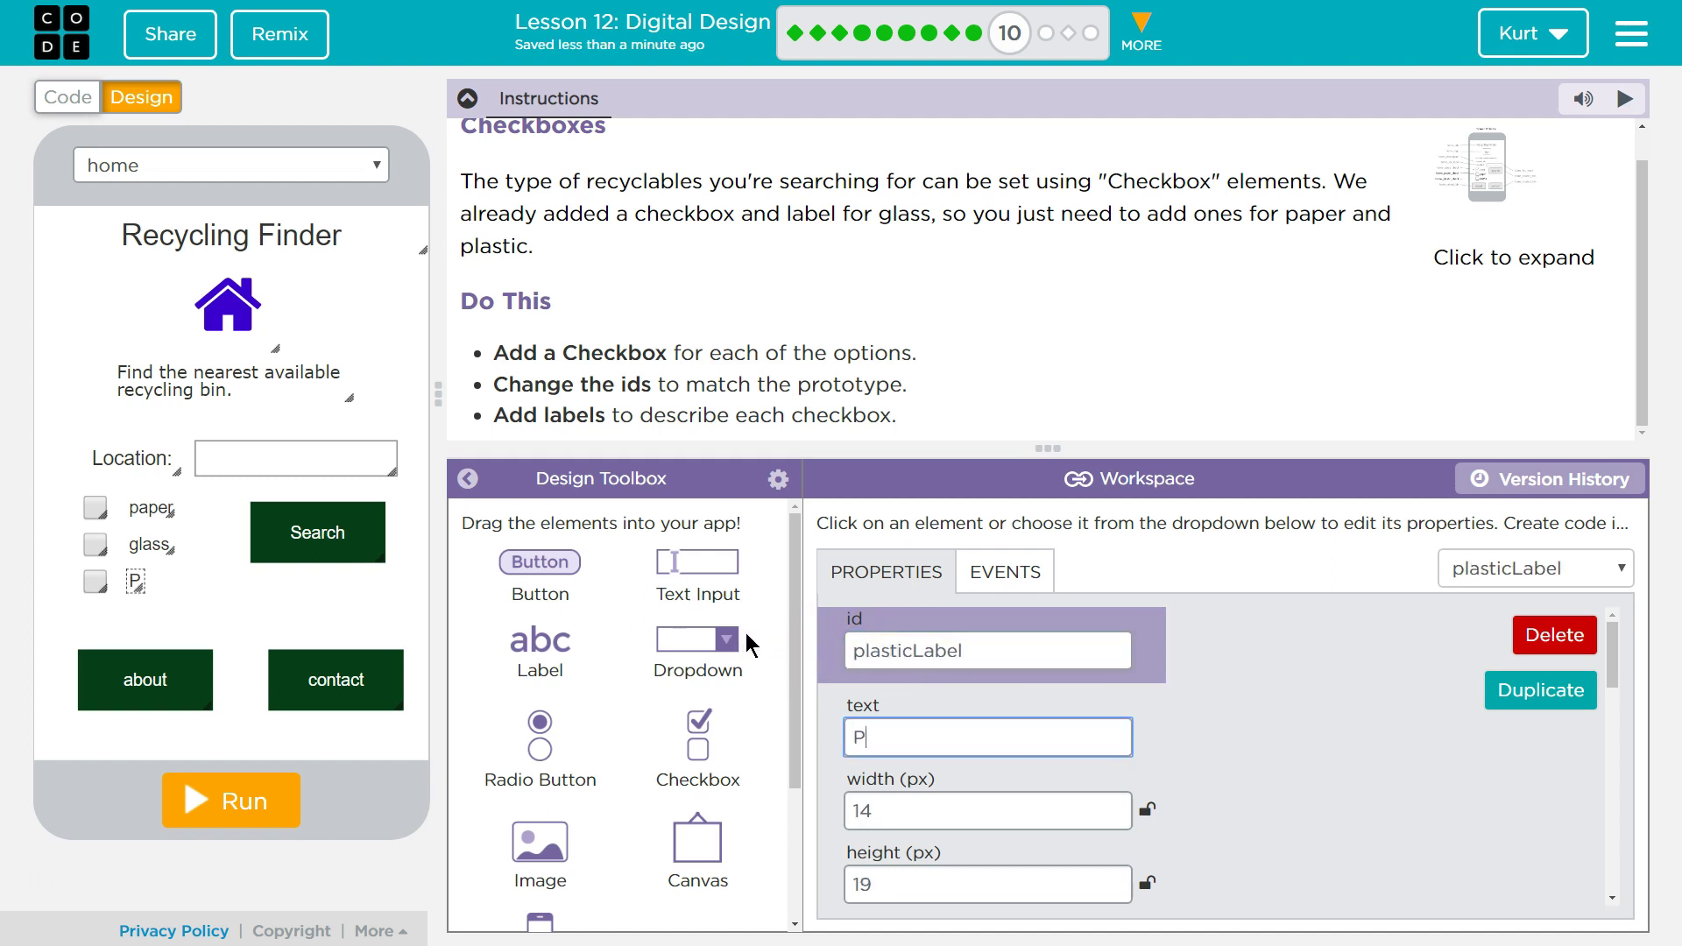
{"action": "type", "text": "lastic"}
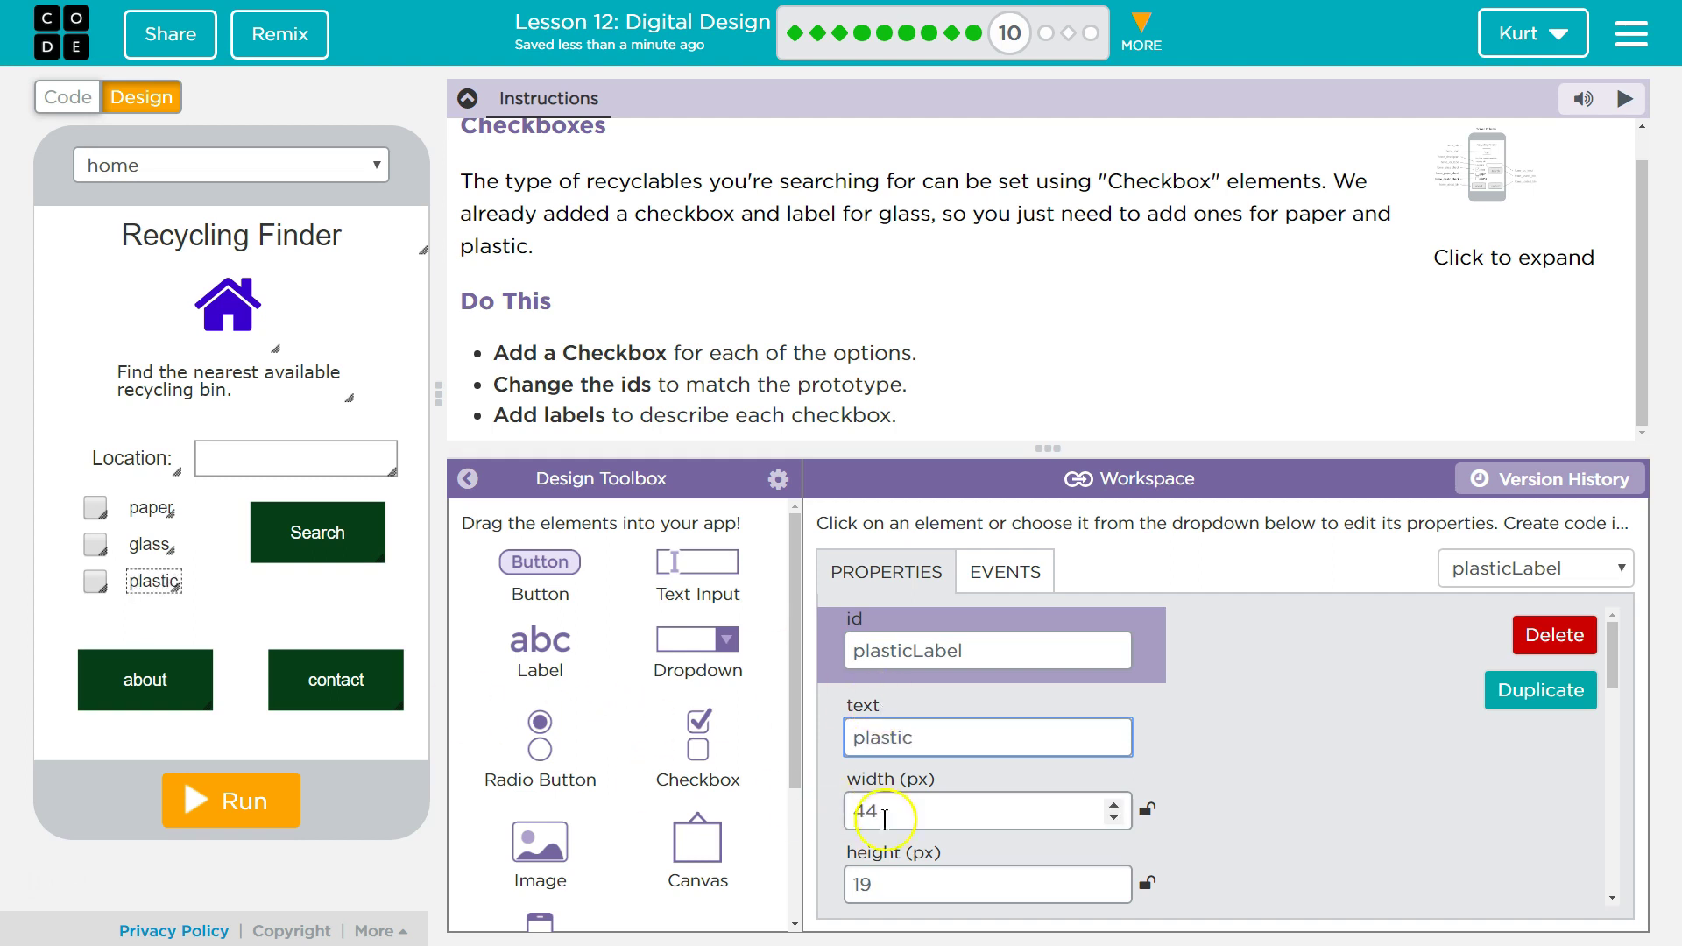
{"action": "scroll", "coordinate": [969, 820], "scroll_direction": "down", "scroll_amount": 1}
{"action": "scroll", "coordinate": [970, 819], "scroll_direction": "down", "scroll_amount": 3}
{"action": "scroll", "coordinate": [1007, 833], "scroll_direction": "down", "scroll_amount": 4}
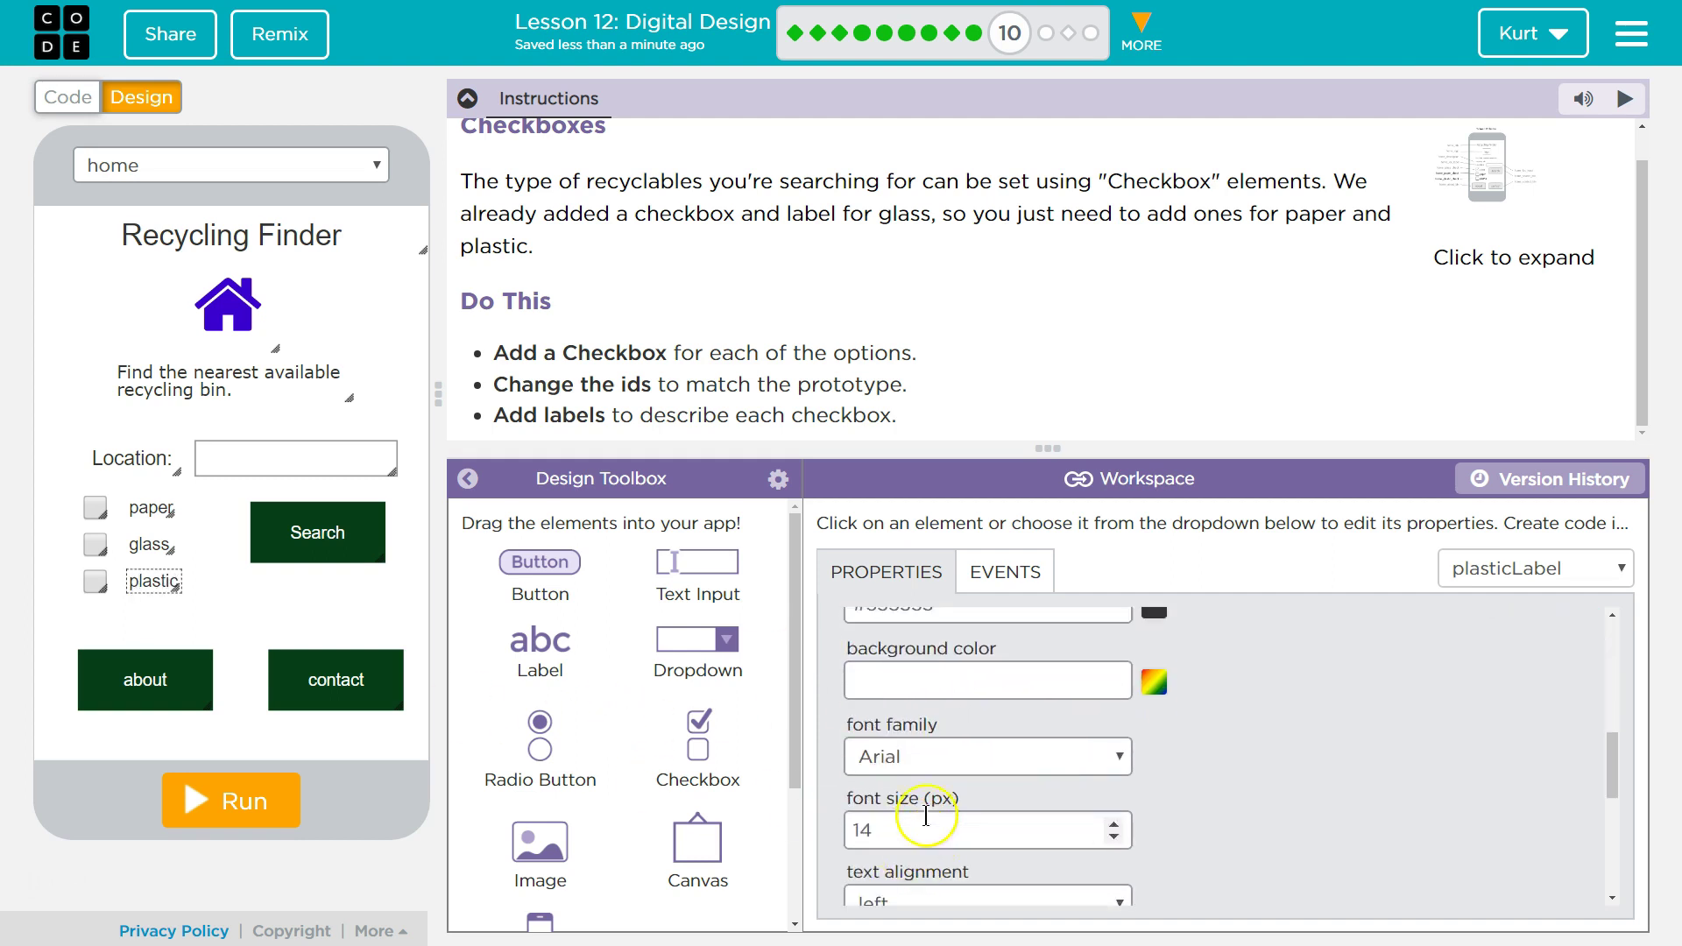
{"action": "scroll", "coordinate": [928, 799], "scroll_direction": "up", "scroll_amount": 1}
{"action": "scroll", "coordinate": [941, 822], "scroll_direction": "up", "scroll_amount": 2}
{"action": "scroll", "coordinate": [950, 705], "scroll_direction": "up", "scroll_amount": 1}
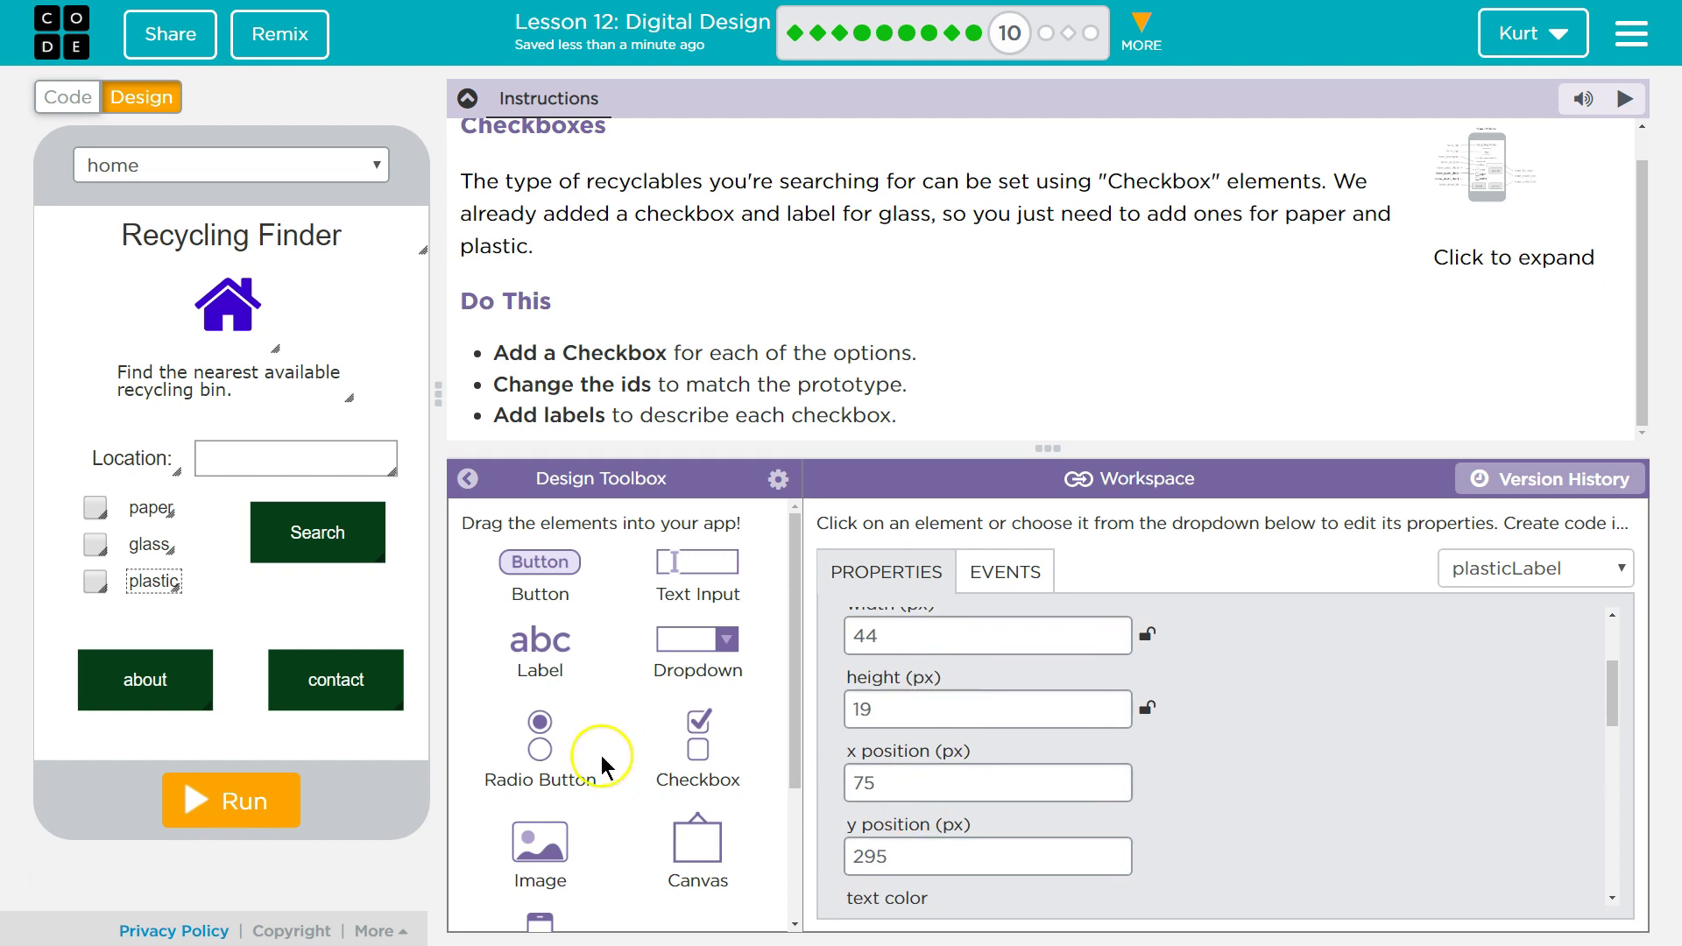
- Nudge the Search button right to x 180, y 235, then recheck the prototype
{"action": "left_click_drag", "start_coordinate": [531, 682], "coordinate": [119, 861]}
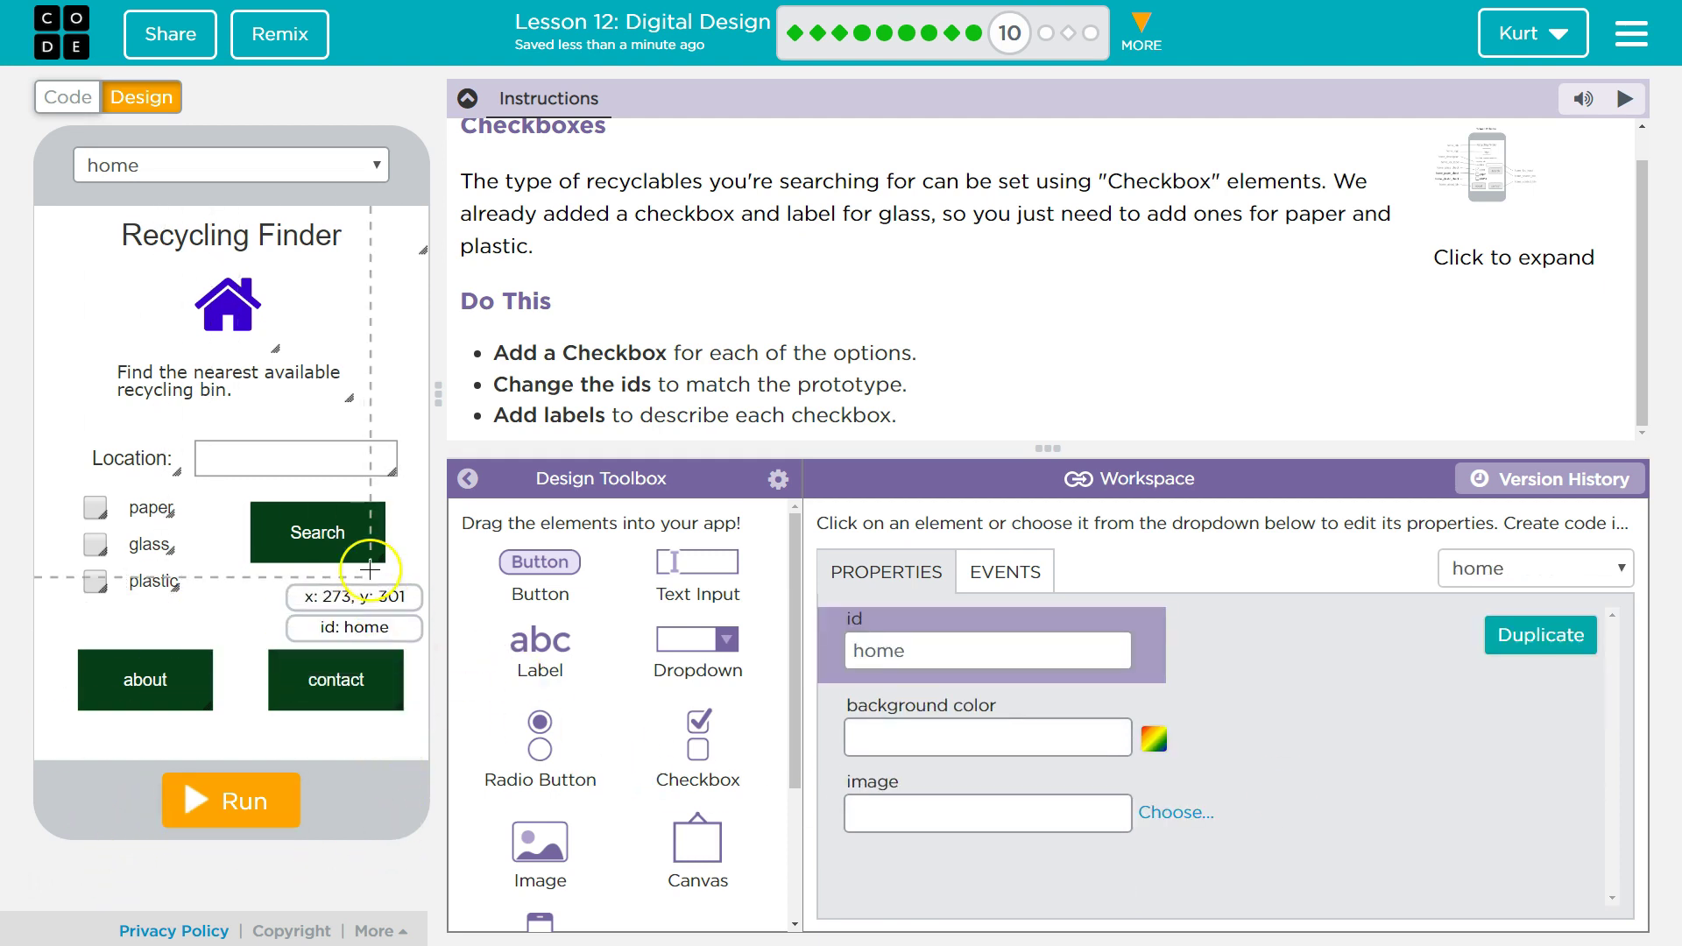
{"action": "left_click_drag", "start_coordinate": [361, 546], "coordinate": [346, 529]}
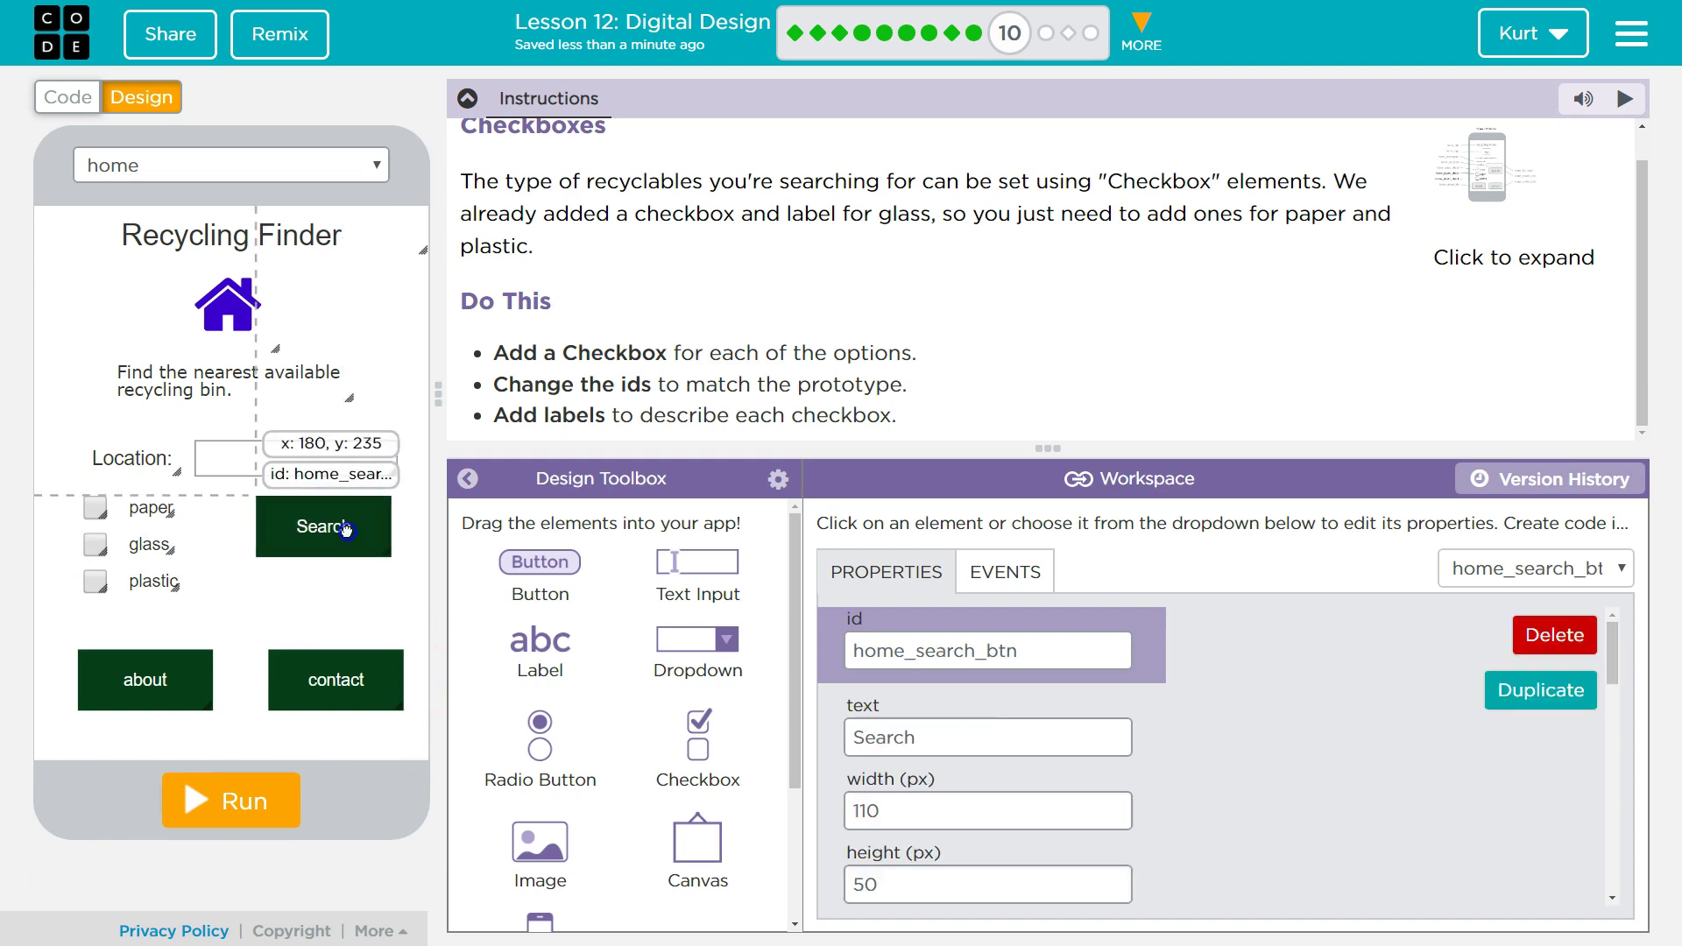
{"action": "left_click", "coordinate": [1506, 179]}
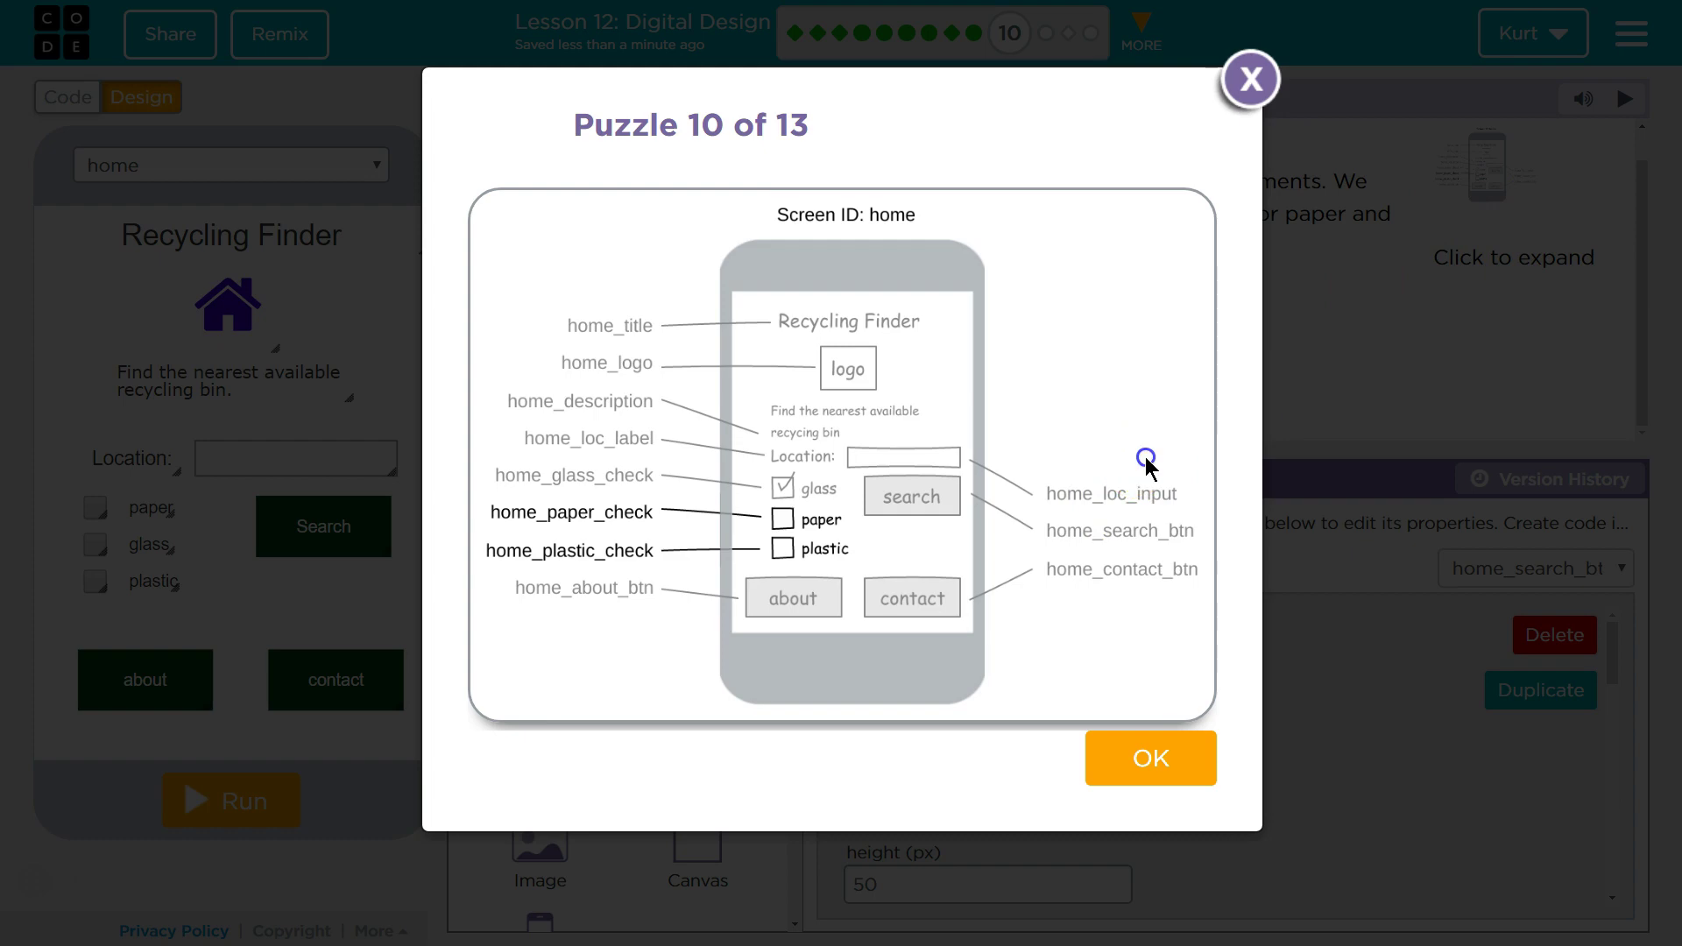
{"action": "left_click", "coordinate": [1260, 87]}
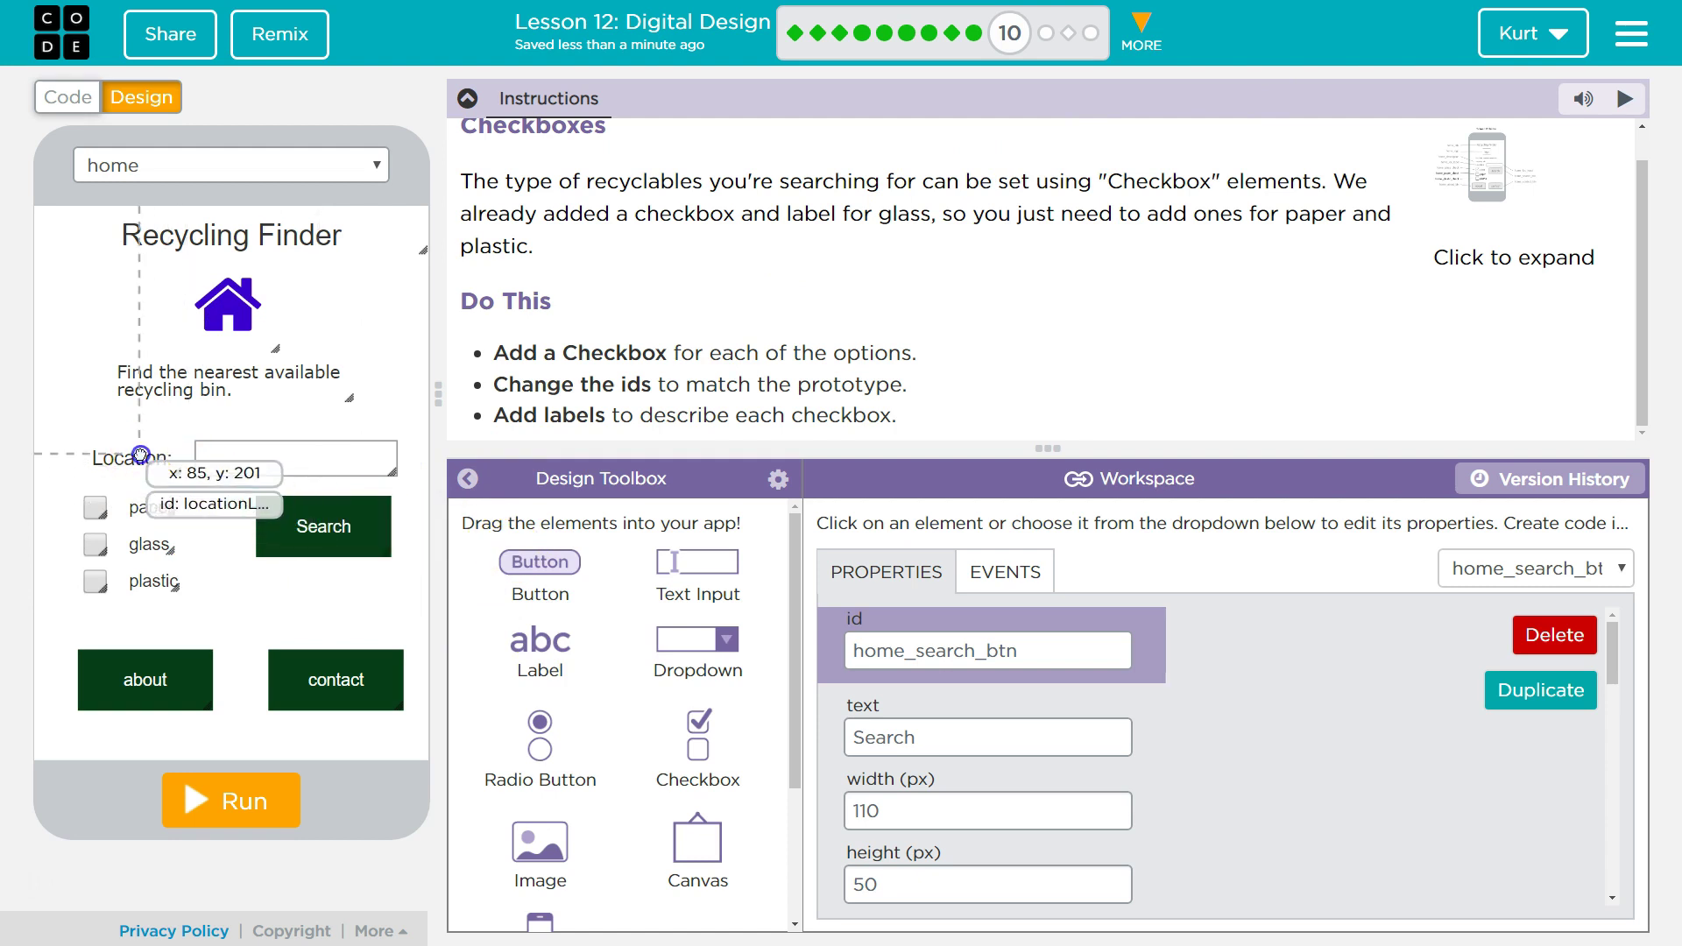
- Nudge the Location label, location text box and Search button a few pixels up
{"action": "left_click_drag", "start_coordinate": [139, 454], "coordinate": [127, 451]}
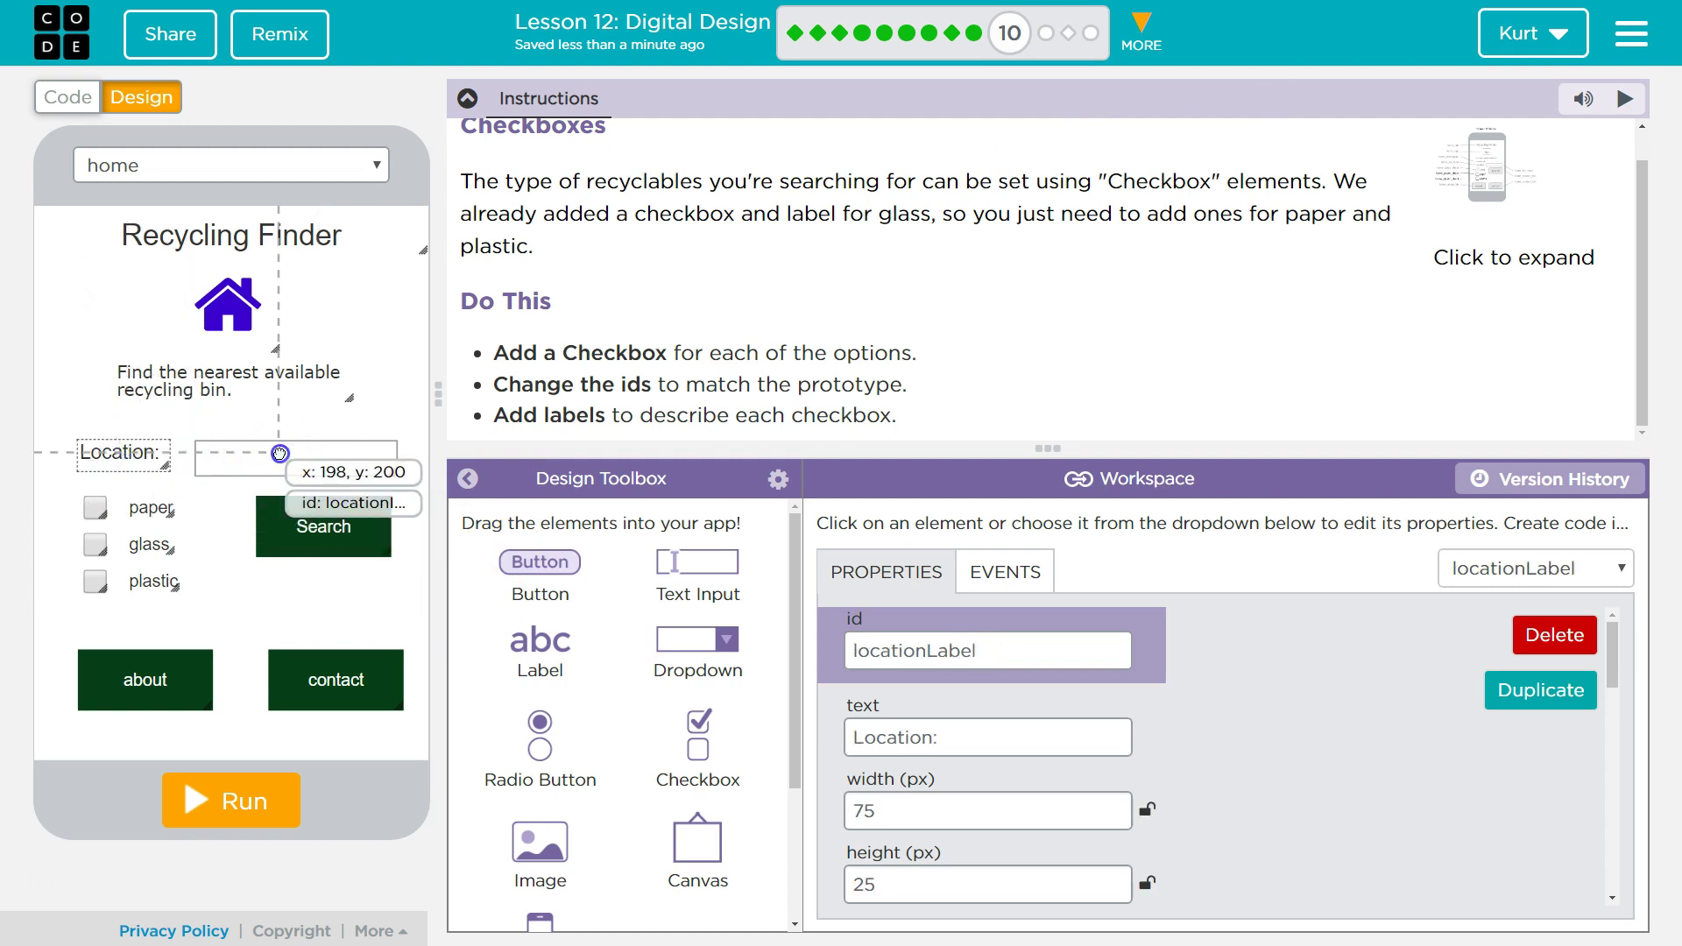
{"action": "left_click_drag", "start_coordinate": [280, 453], "coordinate": [271, 441]}
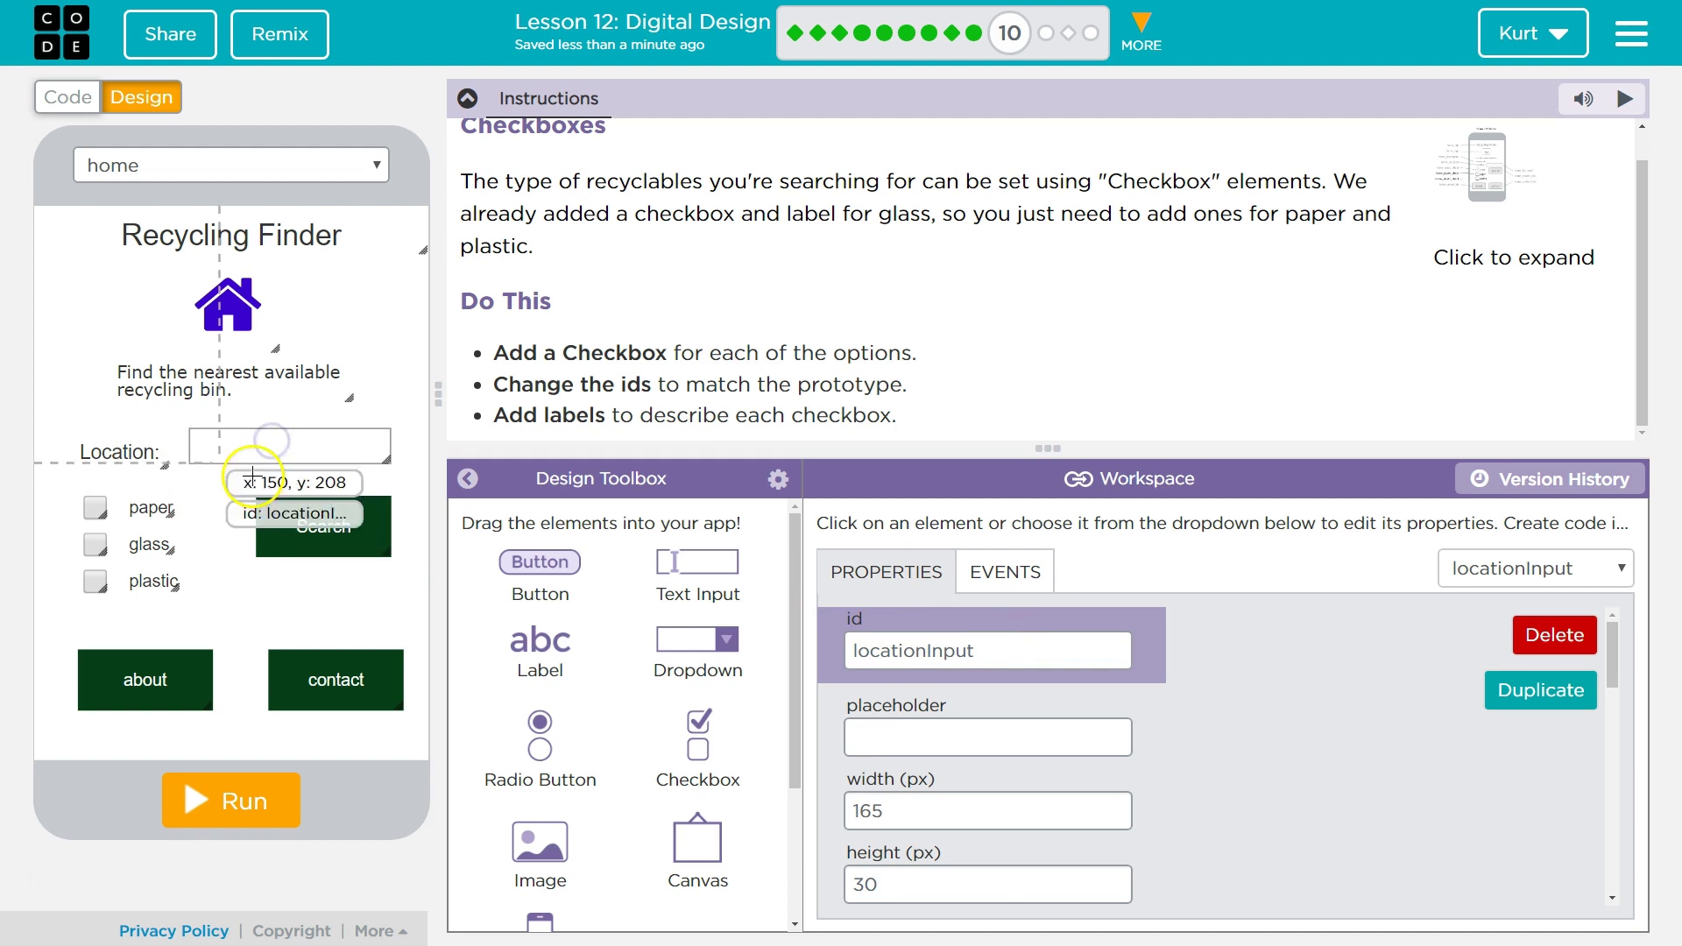
{"action": "left_click_drag", "start_coordinate": [126, 453], "coordinate": [132, 446]}
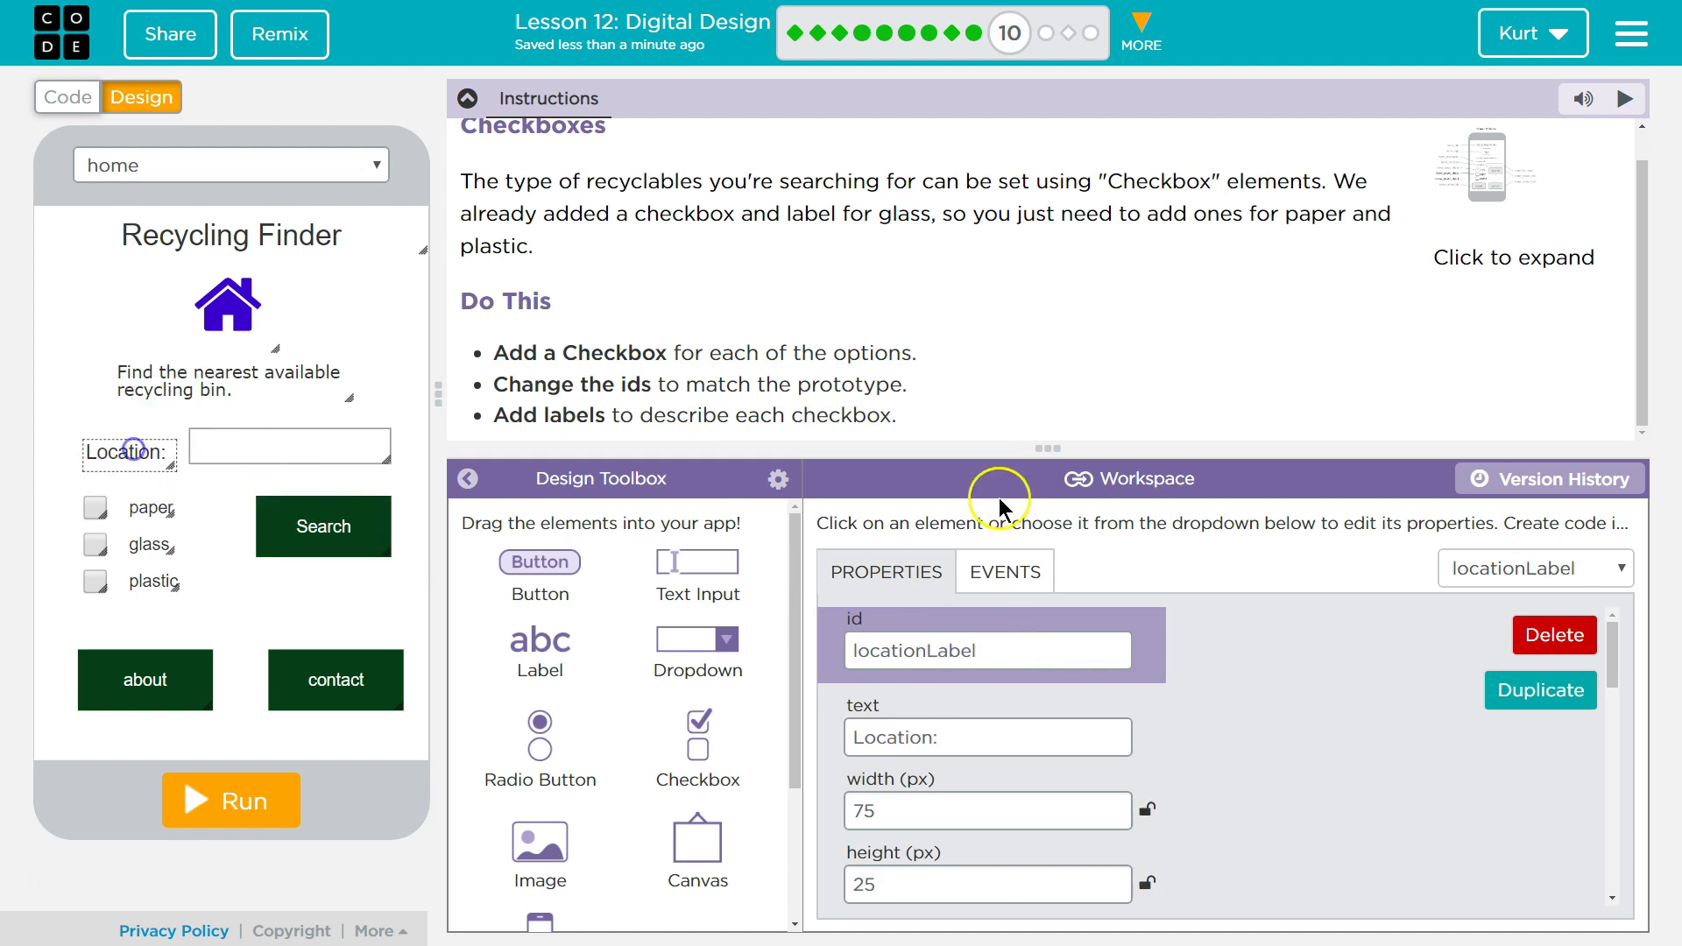
{"action": "left_click_drag", "start_coordinate": [355, 523], "coordinate": [361, 516]}
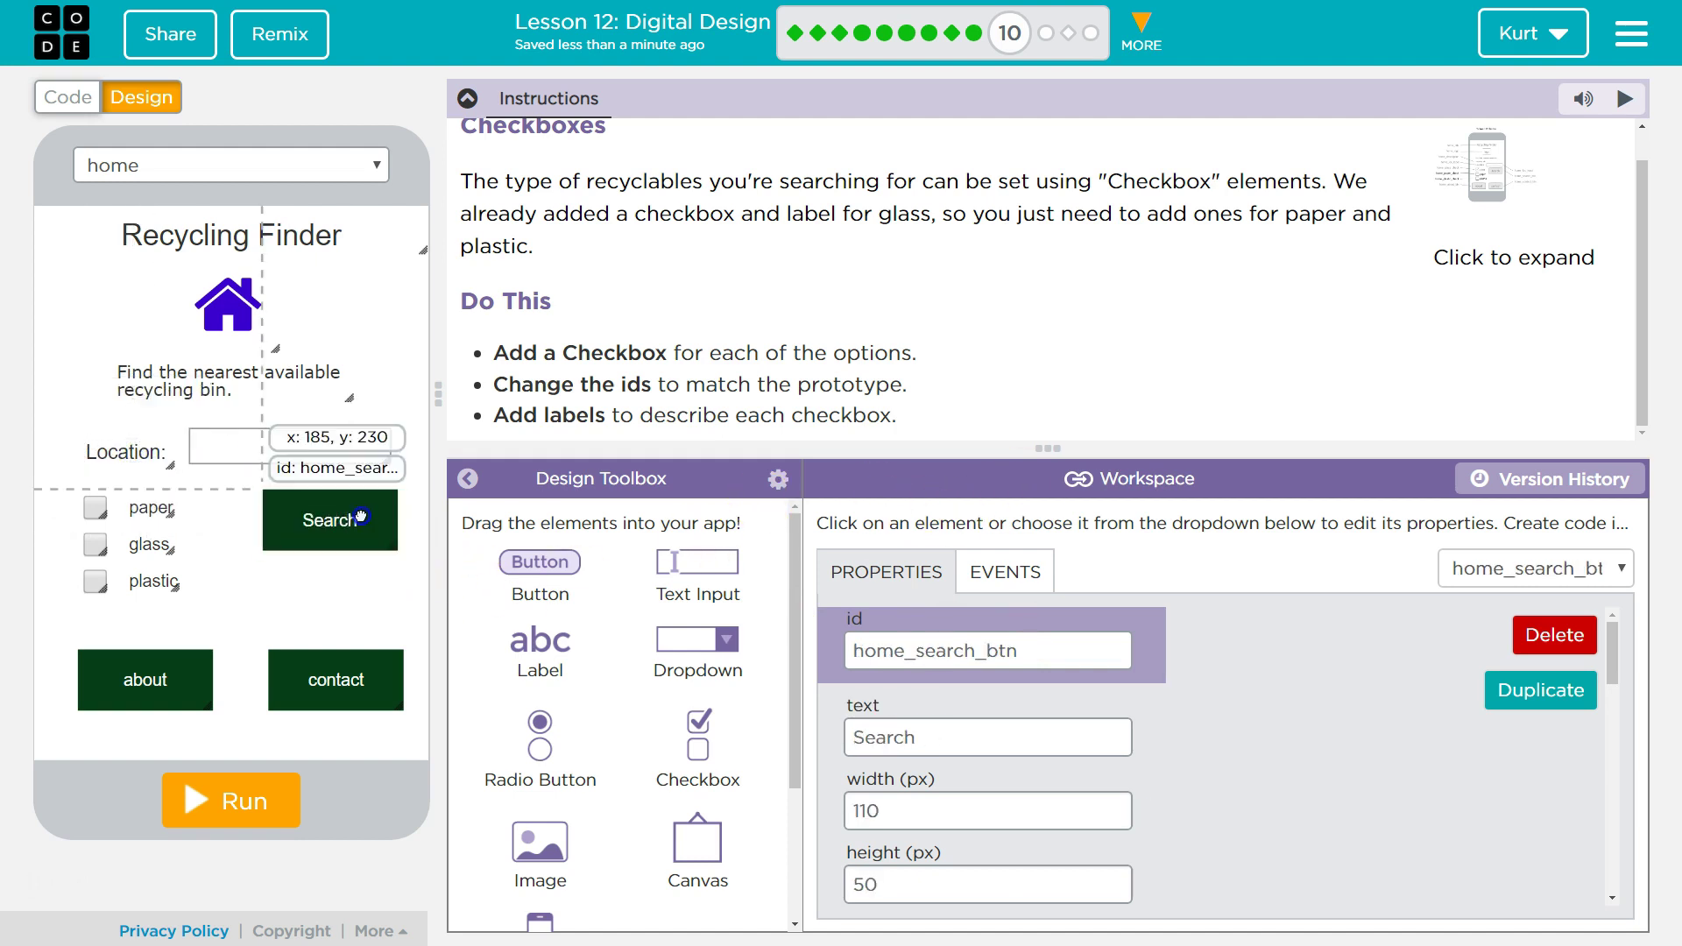